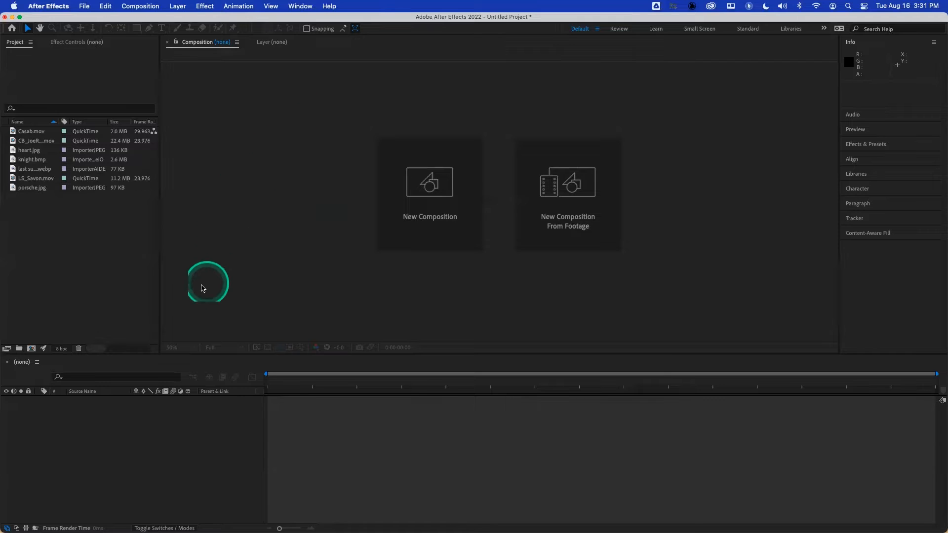
click(75, 226)
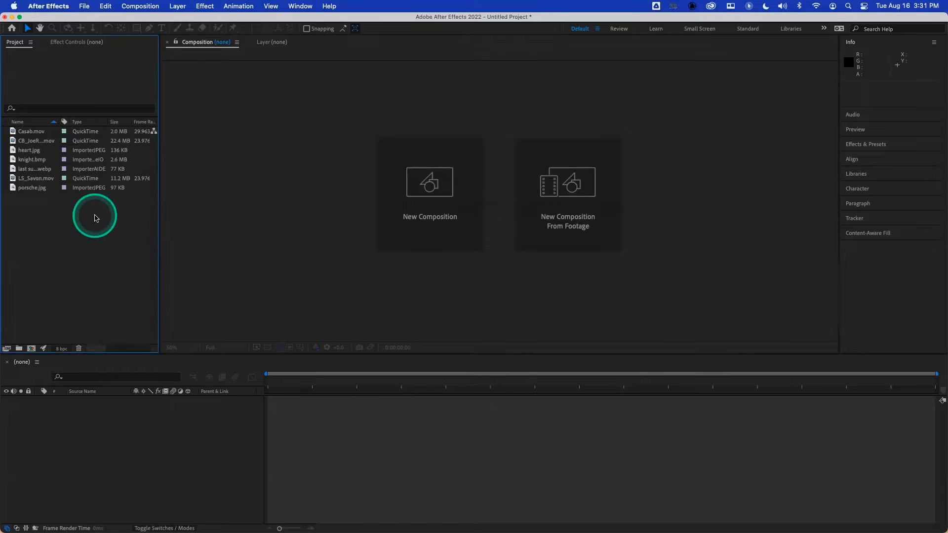
click(27, 132)
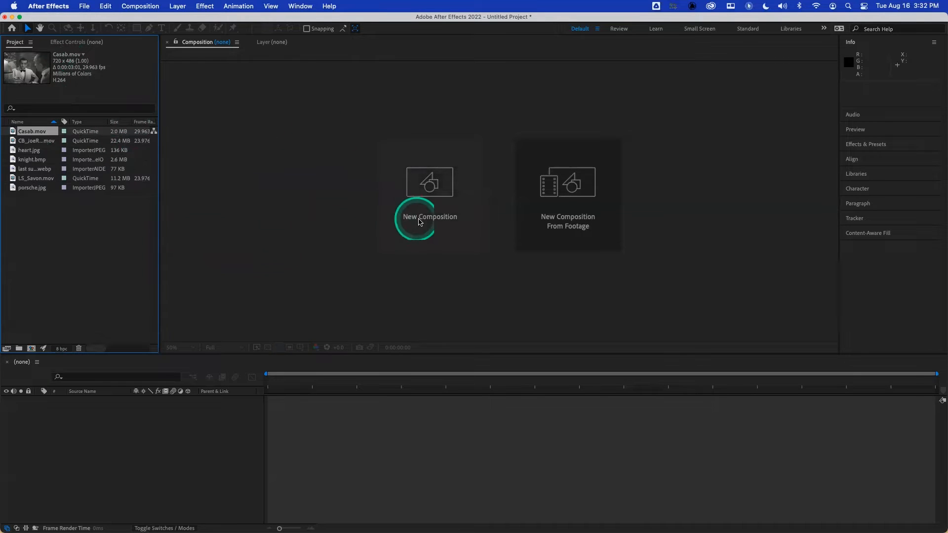
click(436, 196)
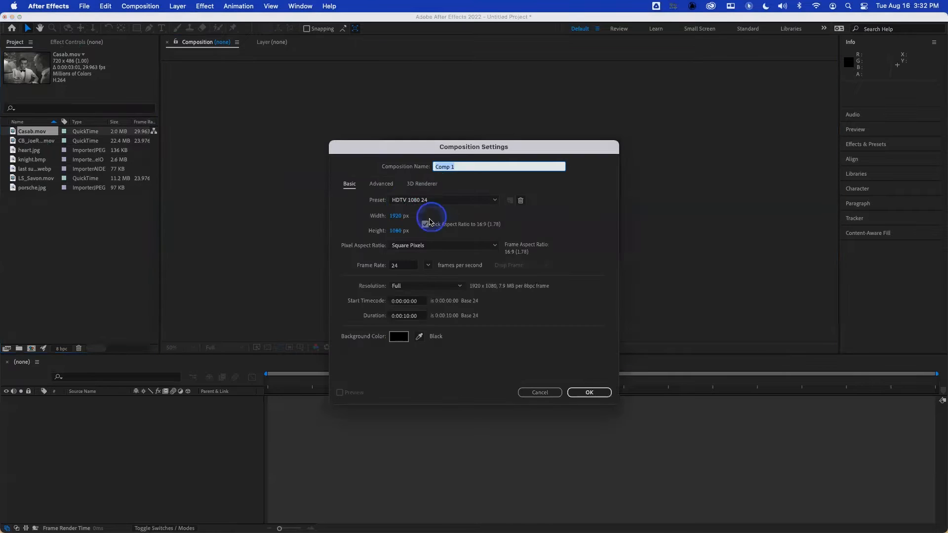
click(423, 200)
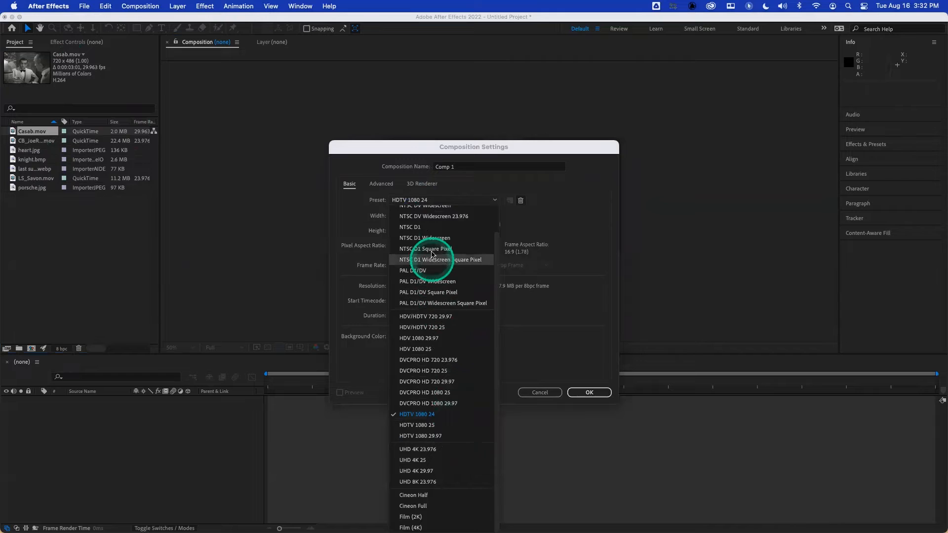
click(434, 228)
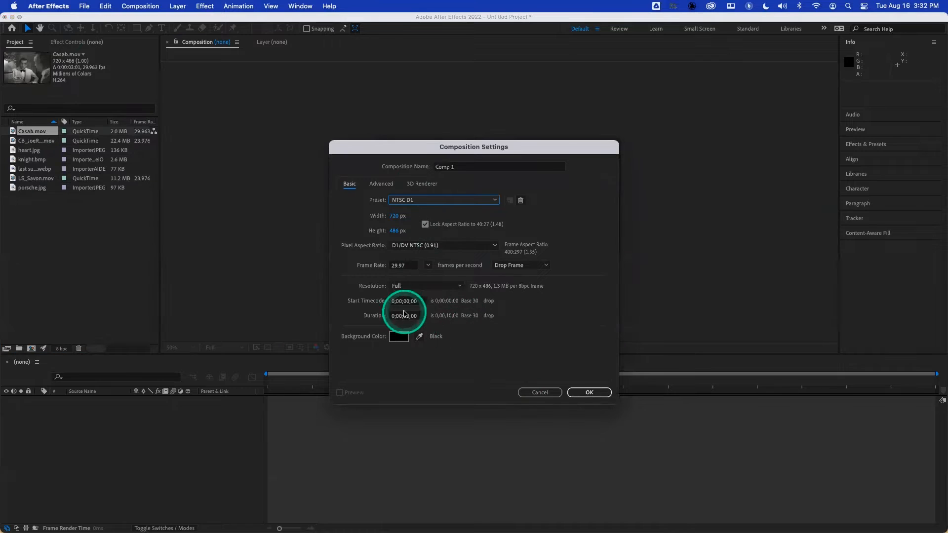
click(537, 393)
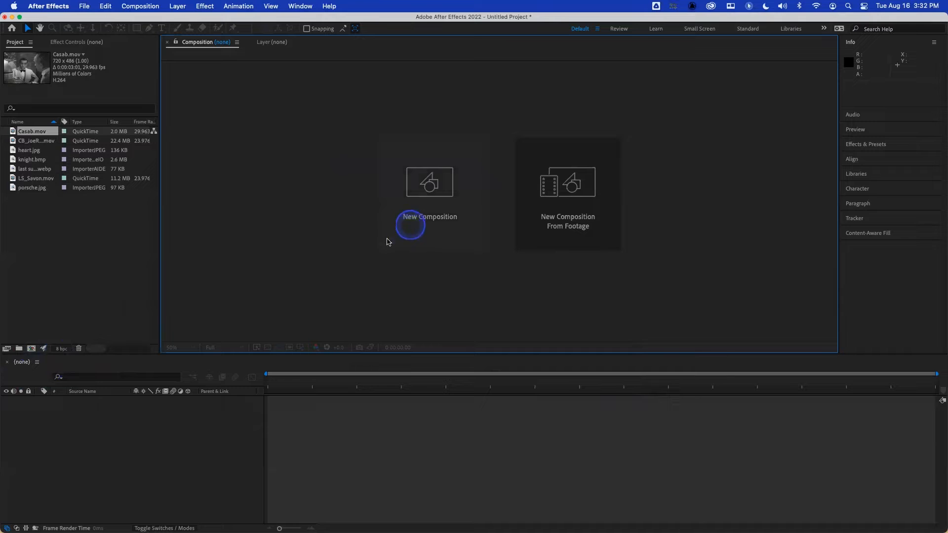
click(31, 349)
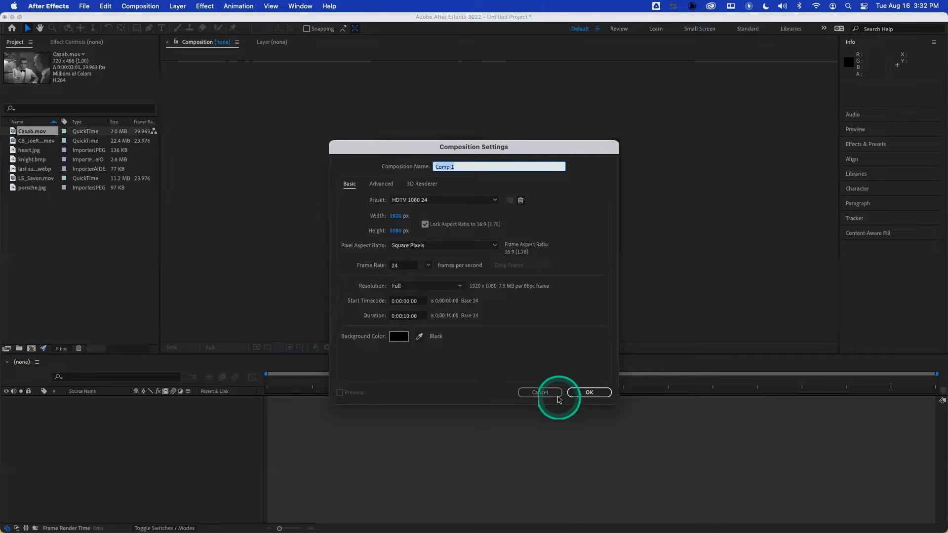
click(543, 392)
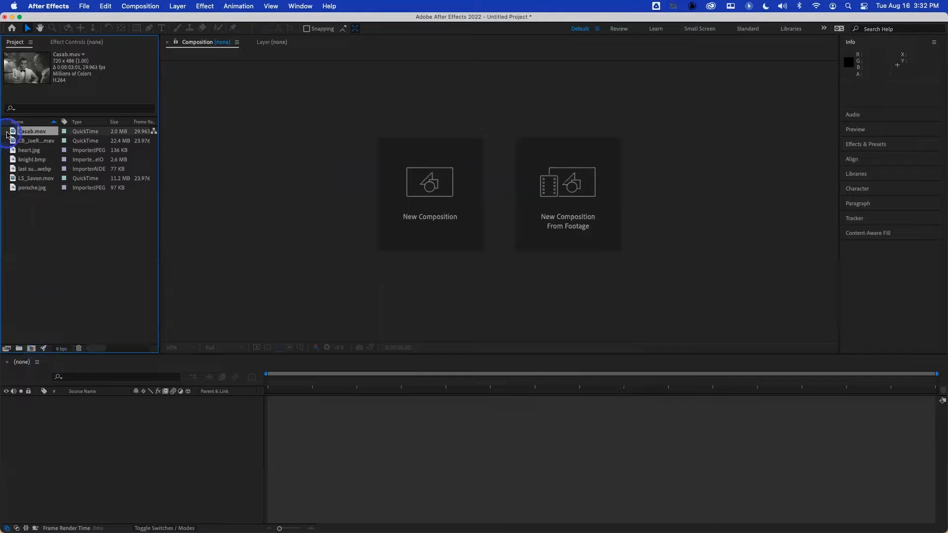
Create a new composition directly from the Casab.mov footage so that it takes on the clip's settings
drag(13, 133, 31, 349)
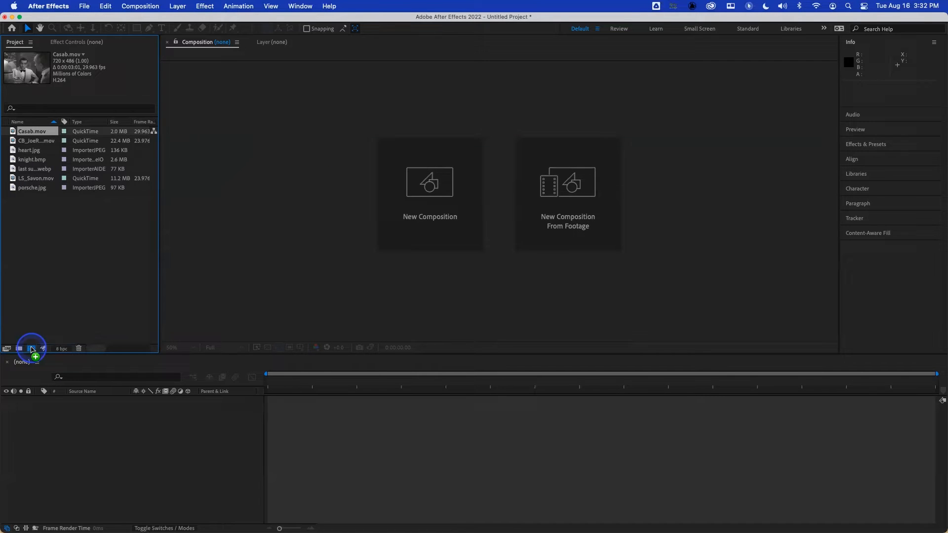
drag(31, 350, 31, 350)
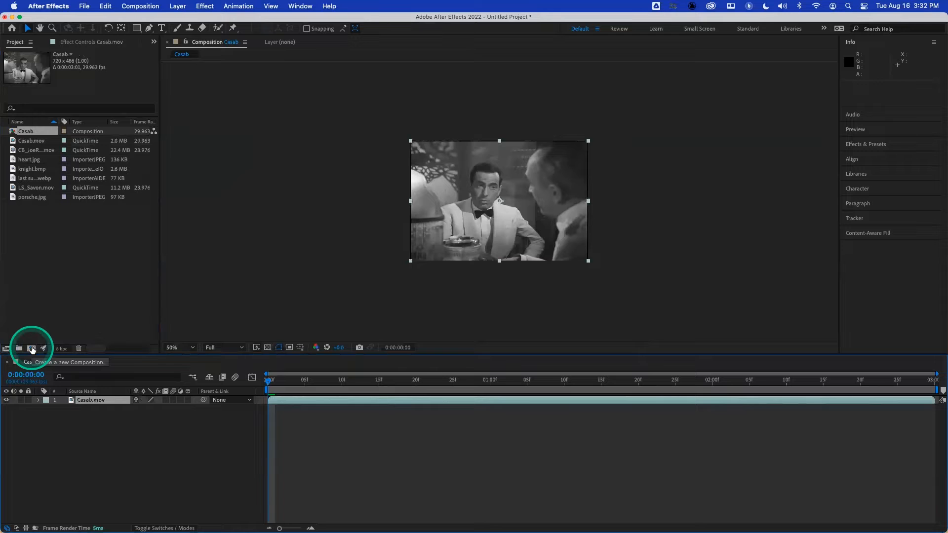
key(period)
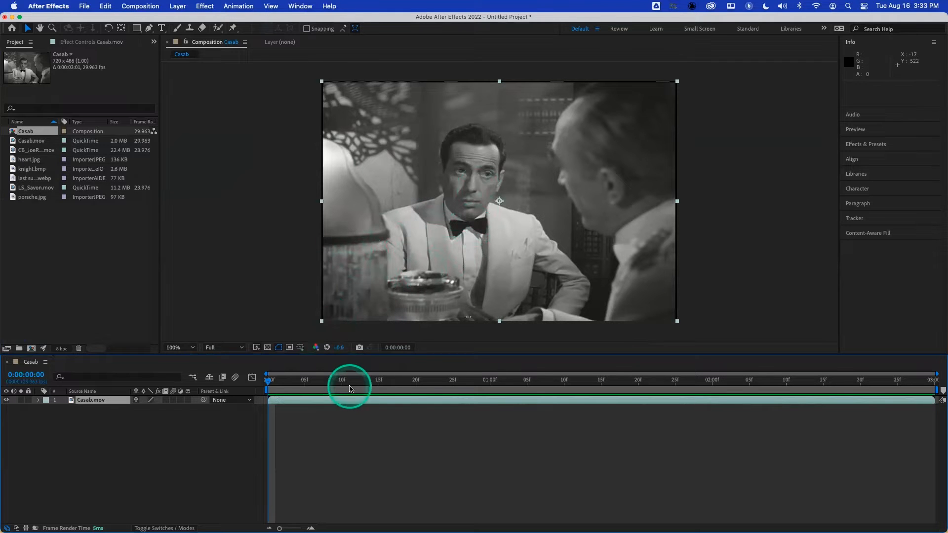
Play the Casab composition repeatedly from its first frame to review the seated man's movement
key(space)
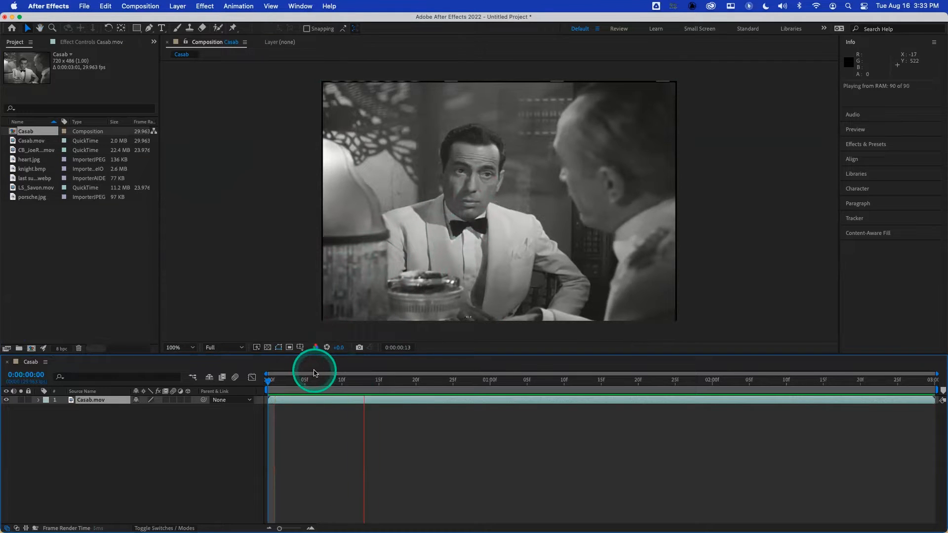
key(space)
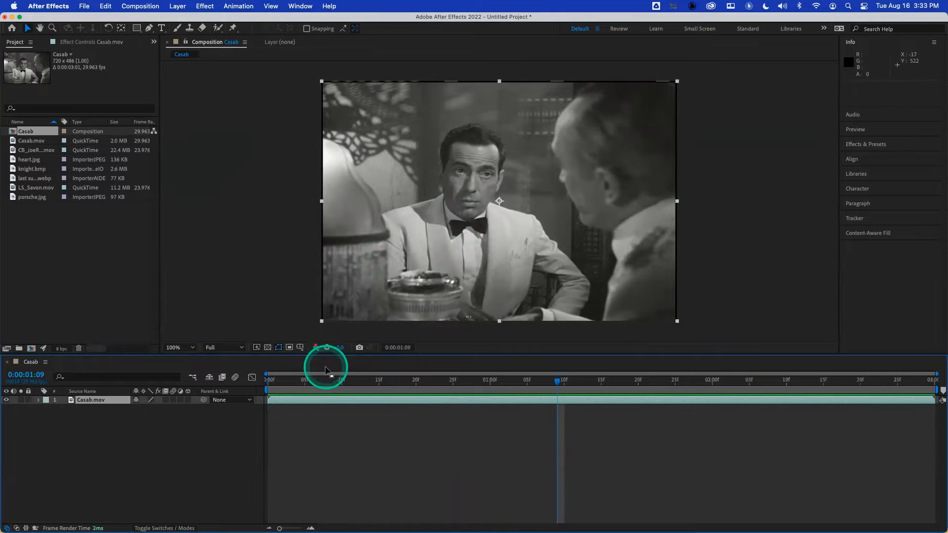
drag(558, 383, 266, 380)
key(space)
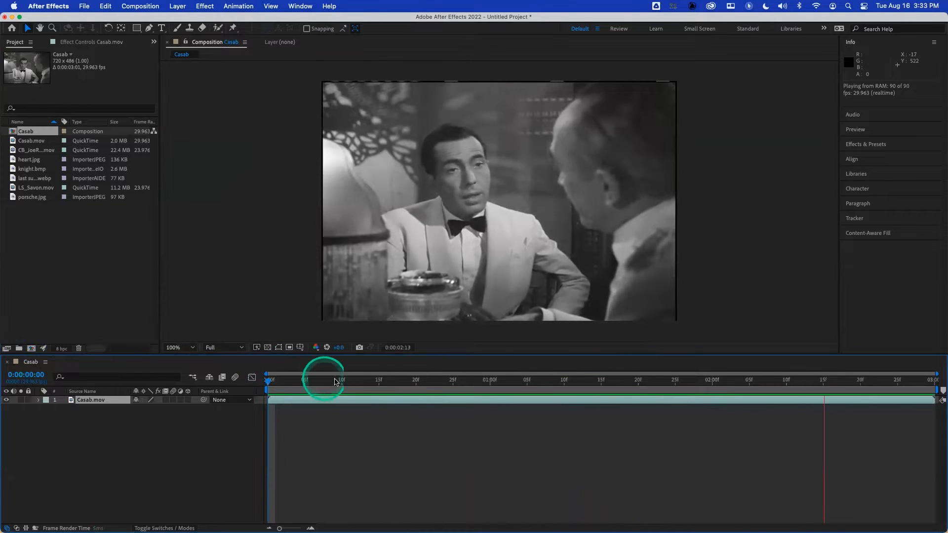
key(space)
key(Home)
key(space)
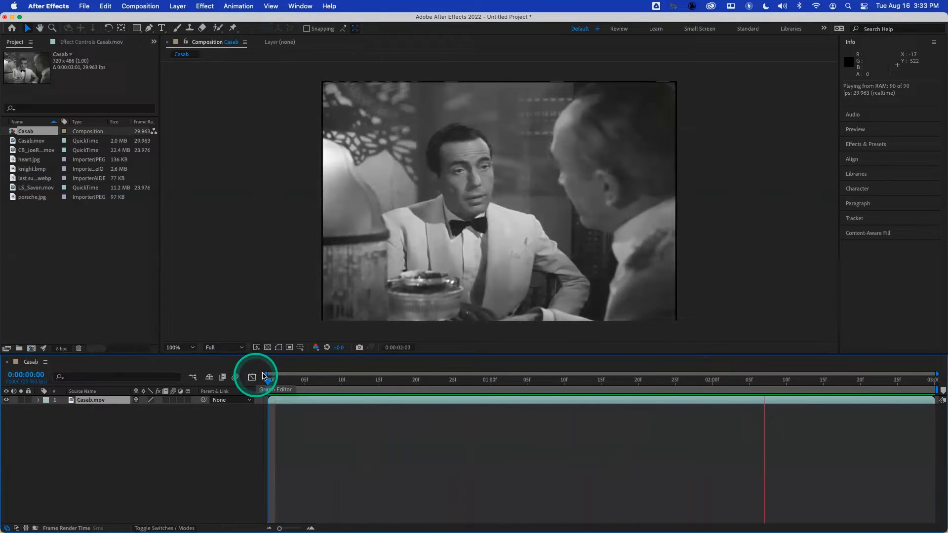
key(space)
drag(311, 383, 243, 388)
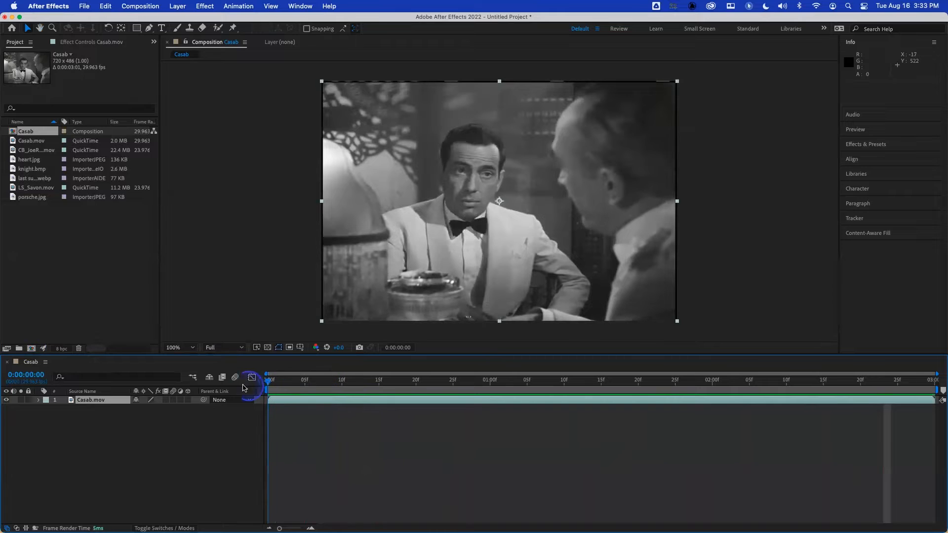
key(space)
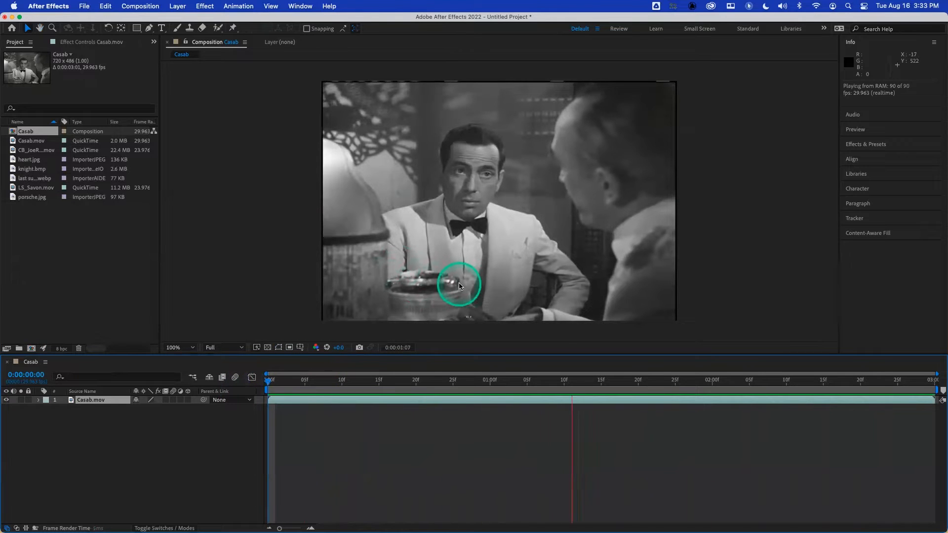
Scrub through the clip and set the current time to 0:00:01:27
drag(338, 378, 605, 385)
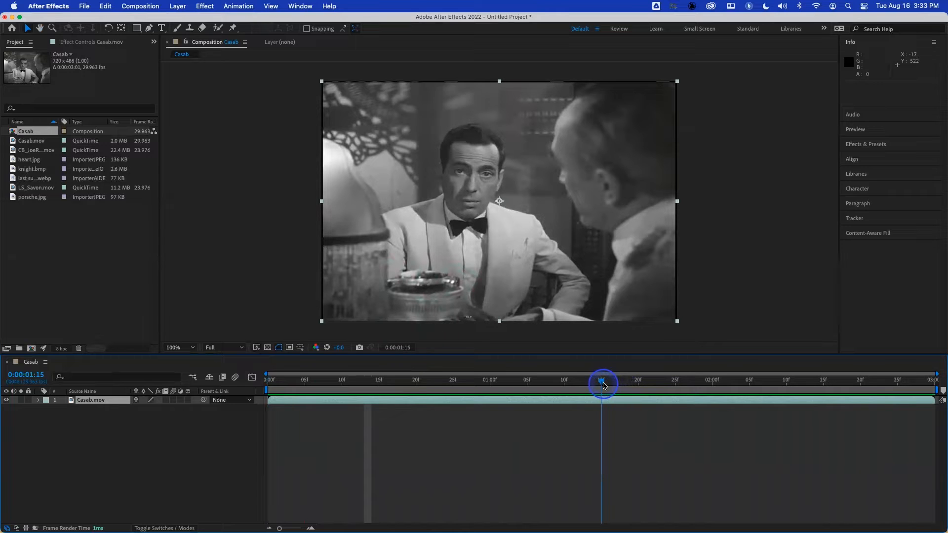
drag(604, 386, 589, 372)
drag(600, 375, 690, 385)
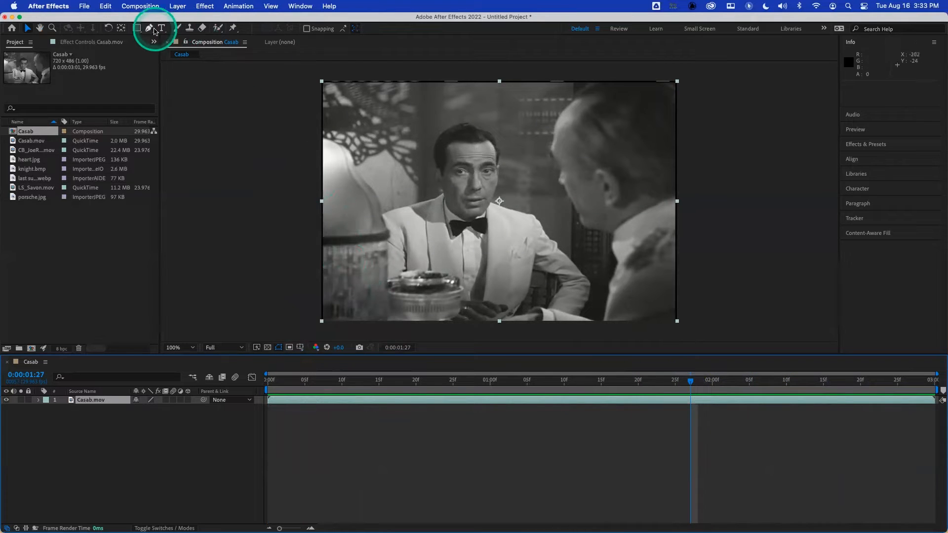
Start a Pen tool mask on the Casab.mov layer, tracing the seated man's image-left shoulder and neck up to the side of his hair
click(150, 30)
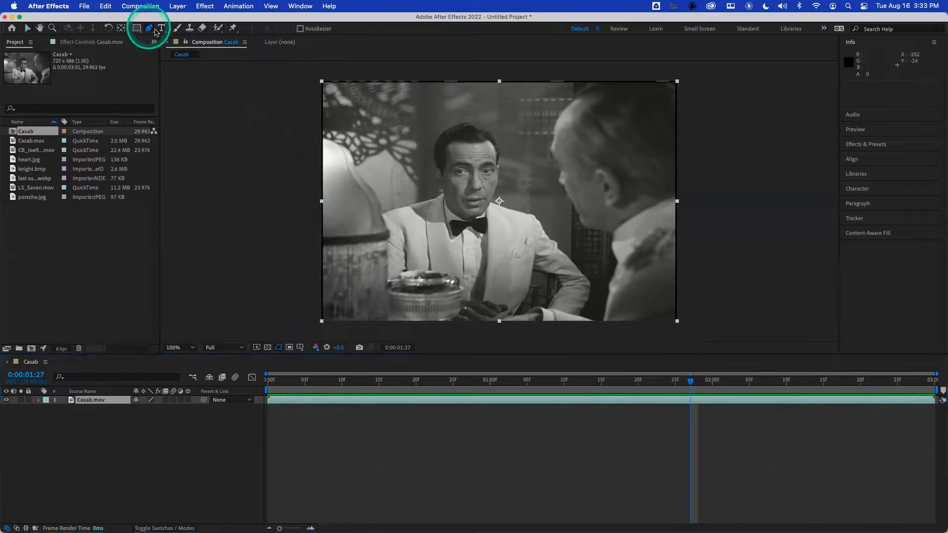
click(382, 215)
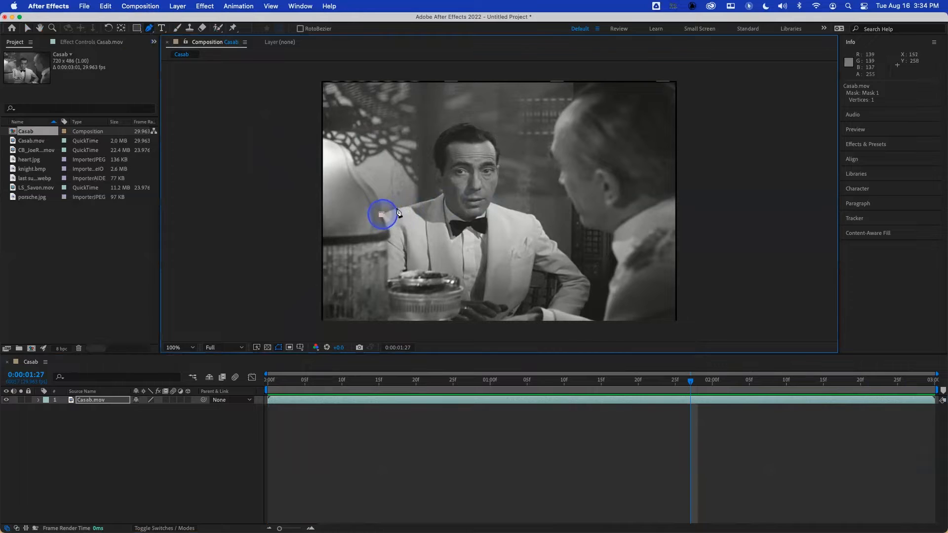
click(409, 207)
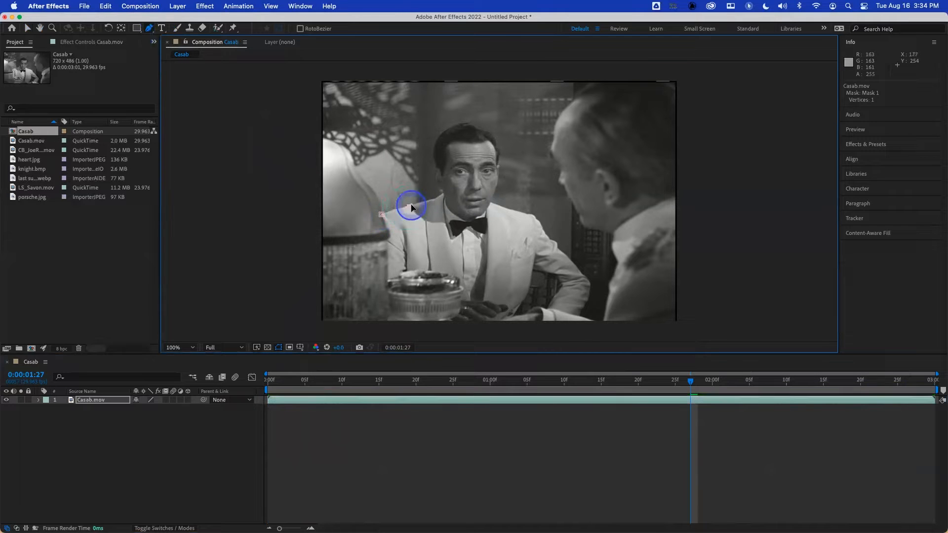
drag(411, 206, 448, 127)
key(z)
click(446, 178)
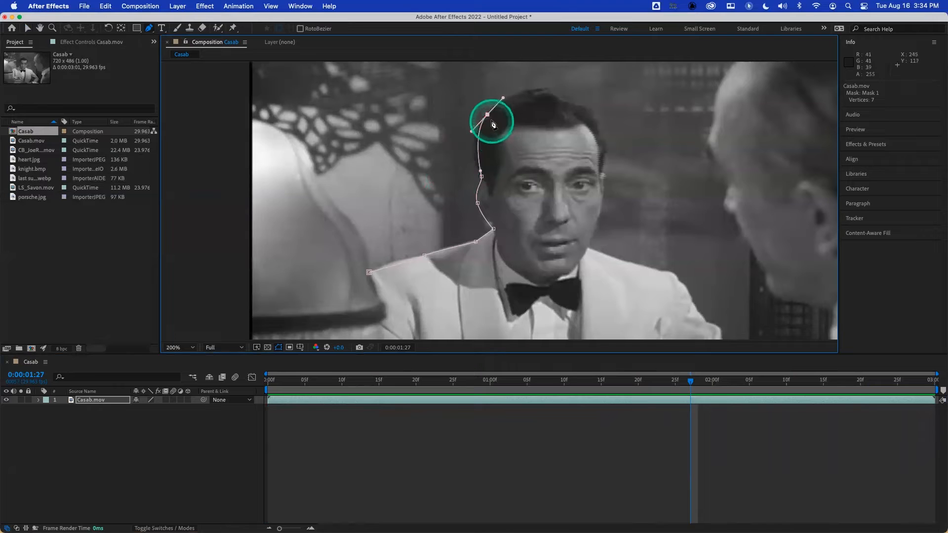
Move the mask vertices beside the man's ear and upper hair slightly outward to refine the head outline
drag(488, 115, 484, 117)
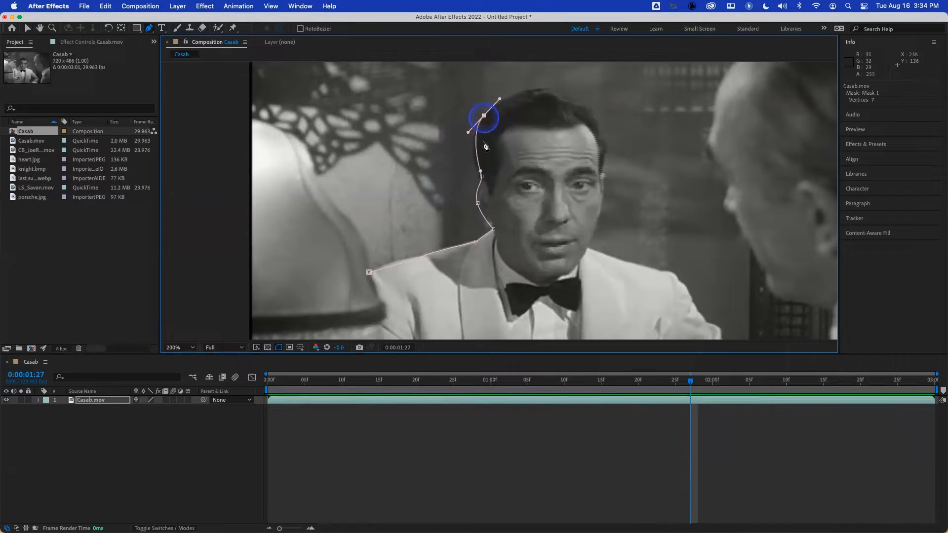
drag(481, 176, 480, 177)
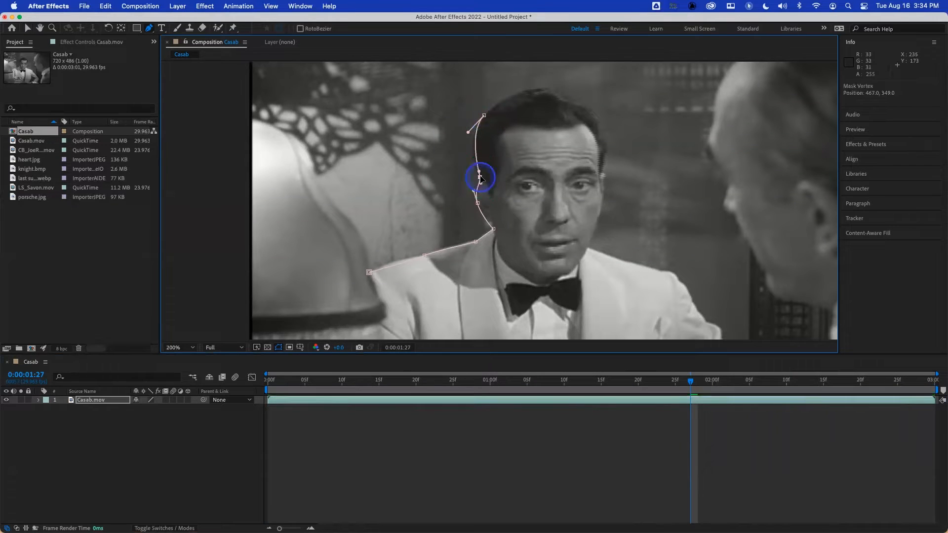
drag(484, 115, 482, 116)
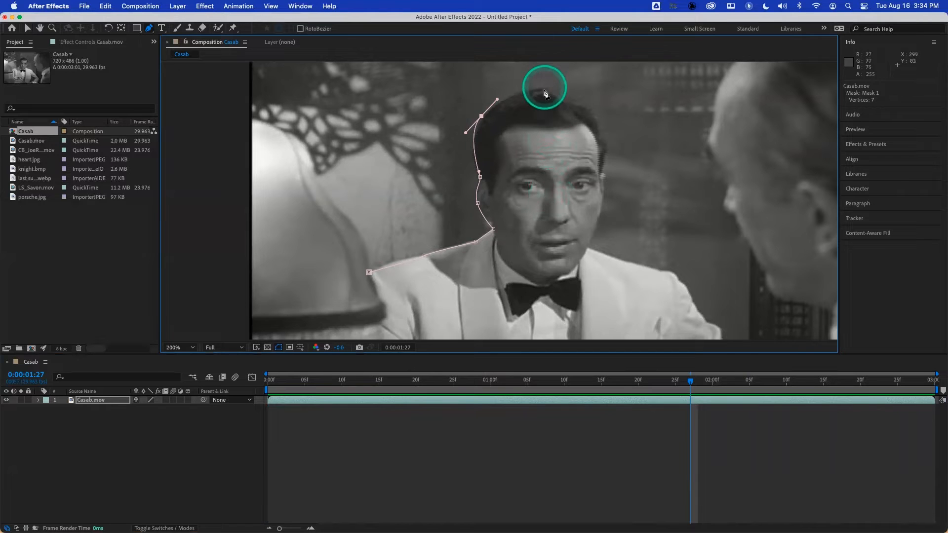
Extend the mask with curved points over the crown of the man's hair and adjust the vertex at its far side
drag(546, 93, 558, 92)
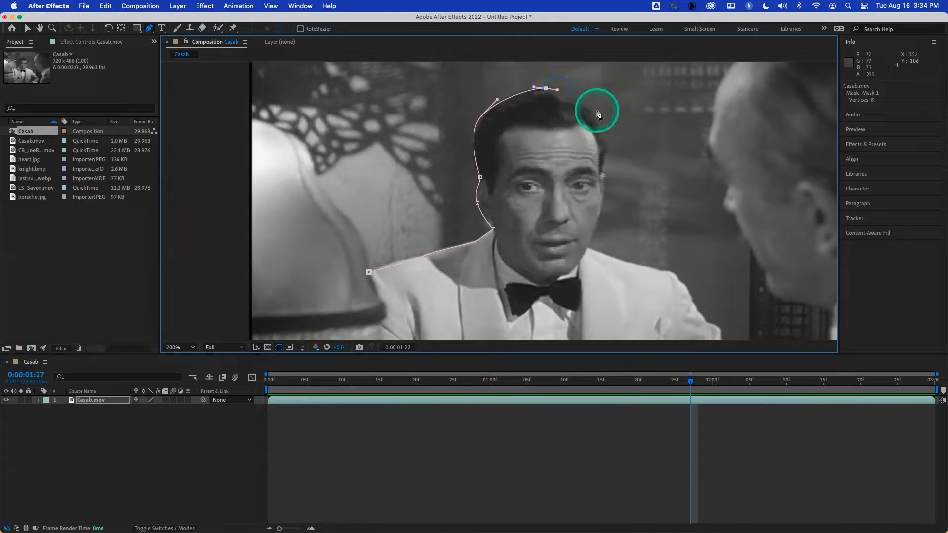
click(596, 110)
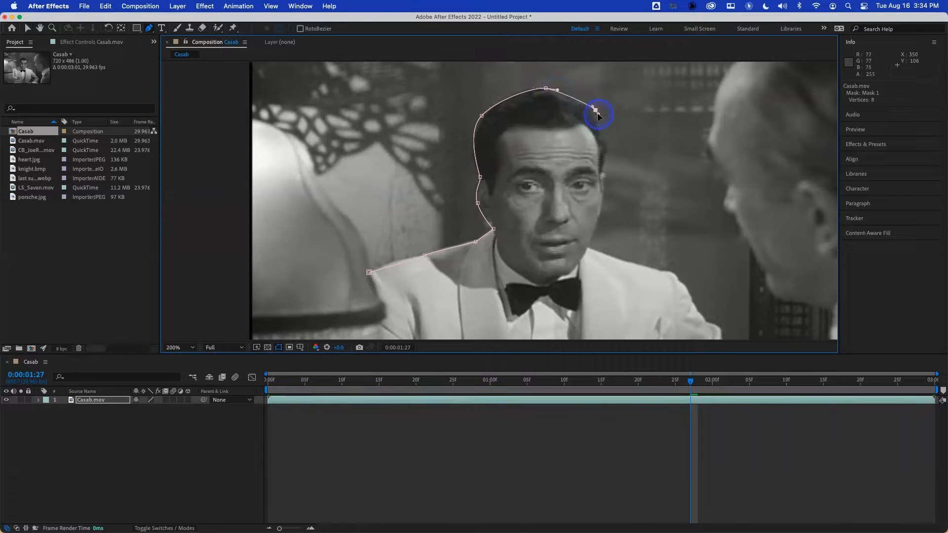
drag(481, 116, 483, 118)
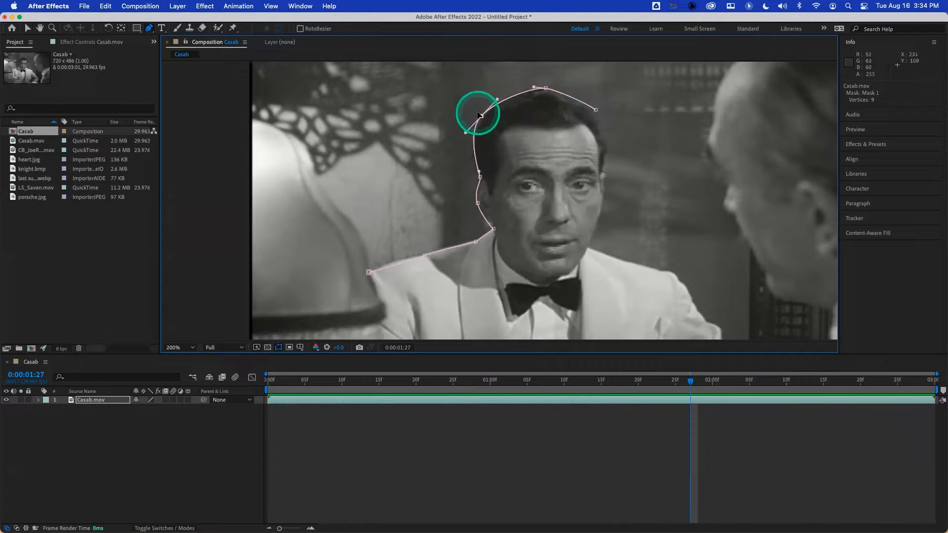
click(545, 90)
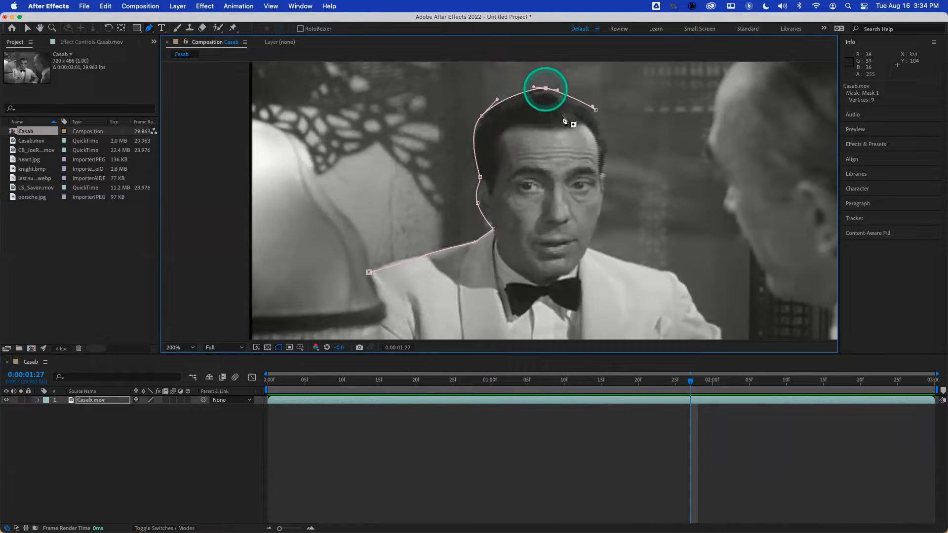
click(596, 110)
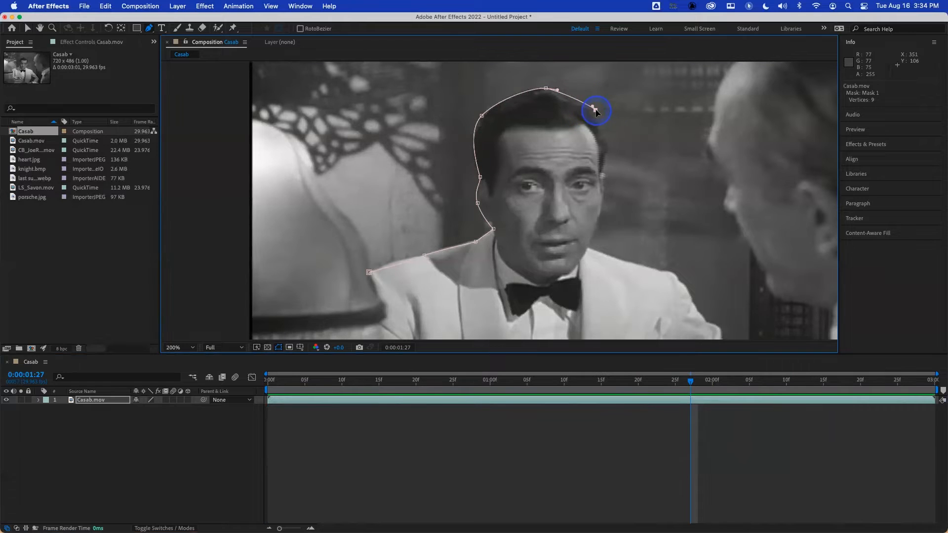
drag(595, 110, 594, 114)
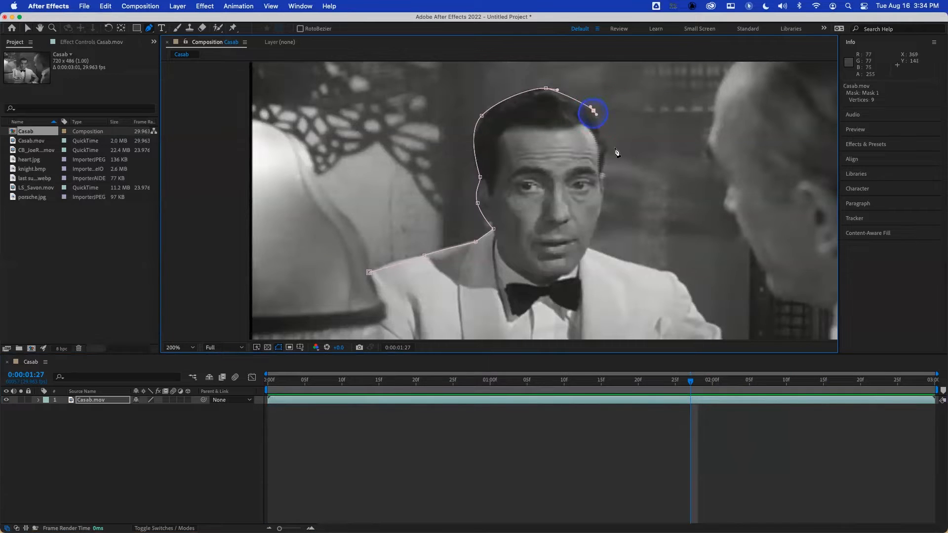
Continue the mask down the image-right side of the man's hair, ear and jaw to where his neck meets the jacket
drag(608, 148, 609, 151)
click(602, 171)
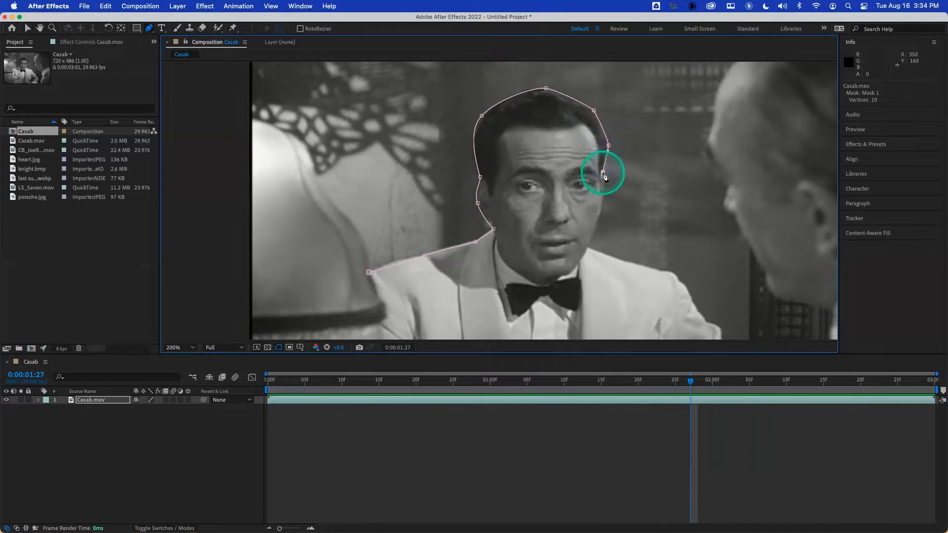
click(603, 198)
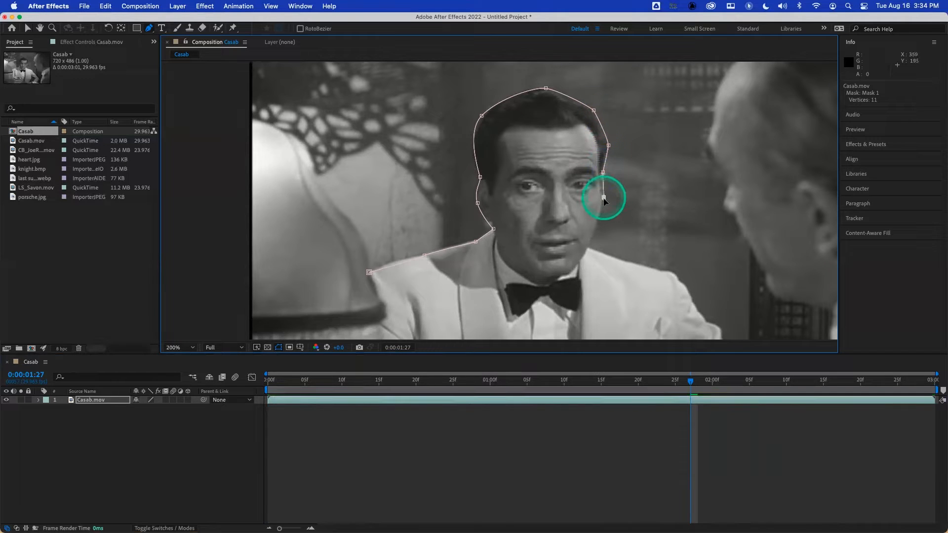
click(599, 219)
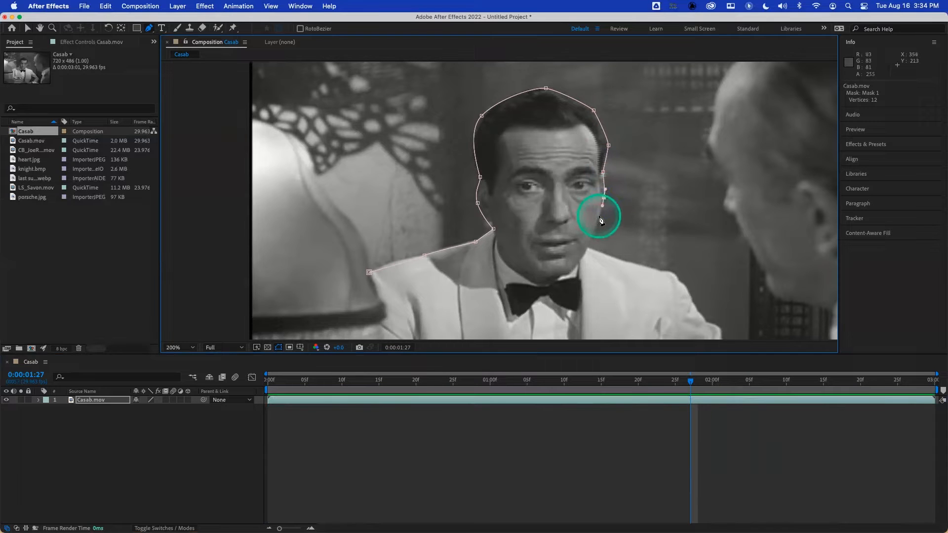
click(589, 250)
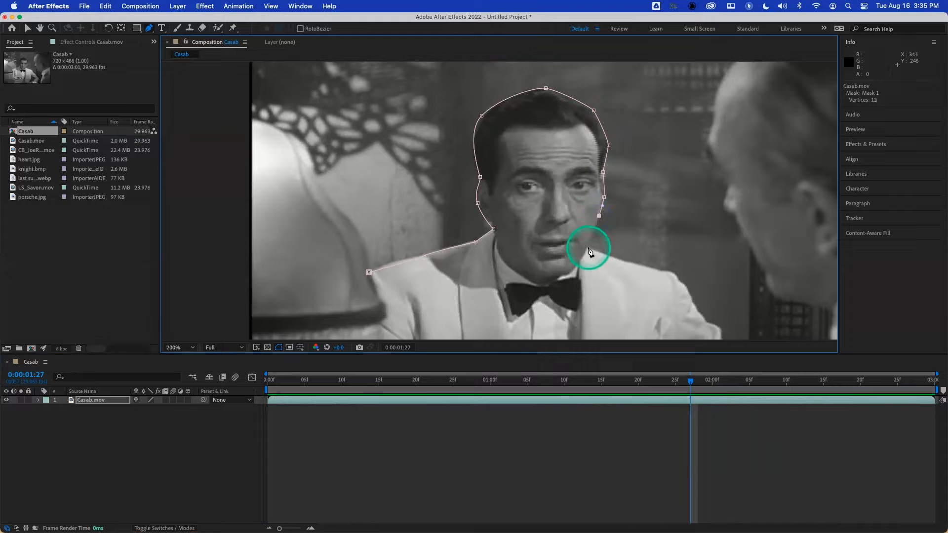
Extend the mask along the man's image-right shoulder and down the upper sleeve to the fold in his jacket arm
click(666, 269)
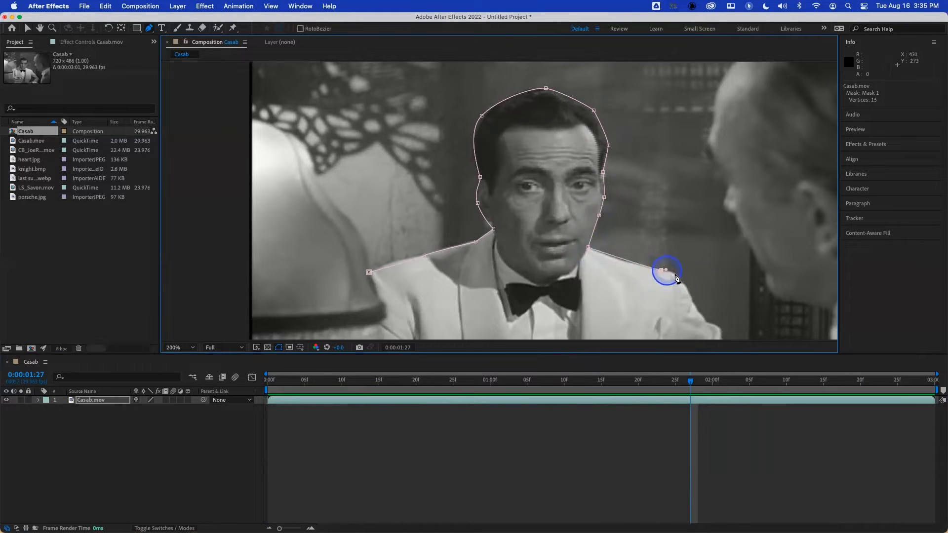
drag(678, 278, 680, 282)
drag(719, 315, 662, 205)
click(647, 195)
click(664, 220)
Trace the mask along the image-right sleeve, around the elbow and down to the table edge below it
click(707, 265)
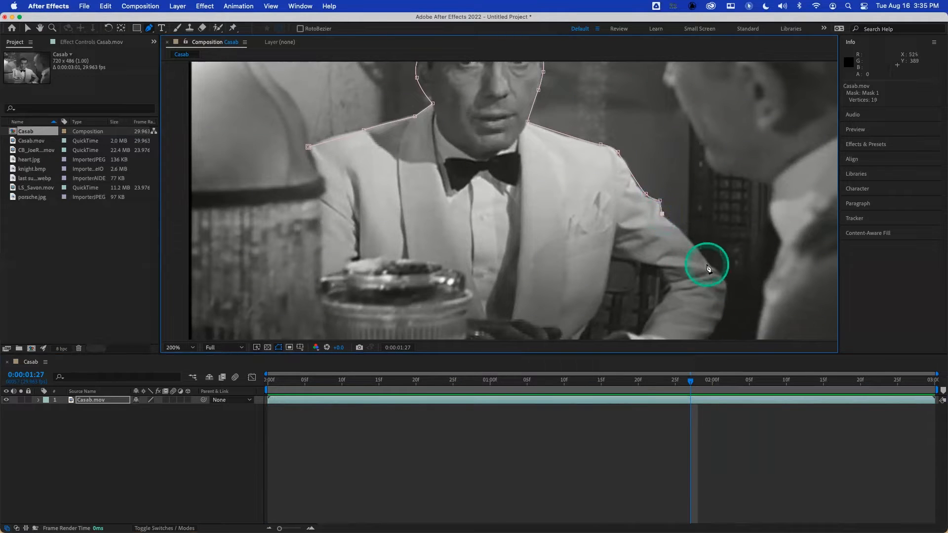
click(708, 266)
click(712, 265)
click(724, 282)
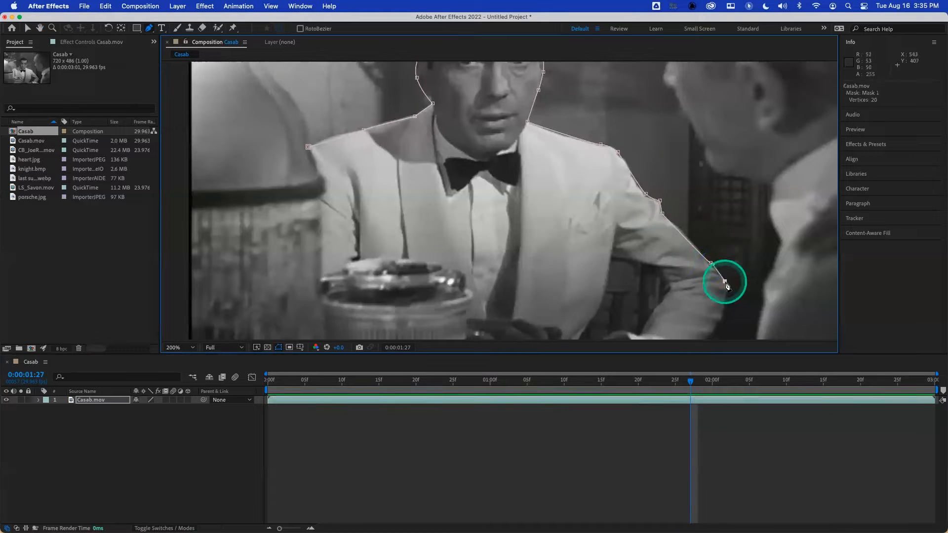
click(721, 319)
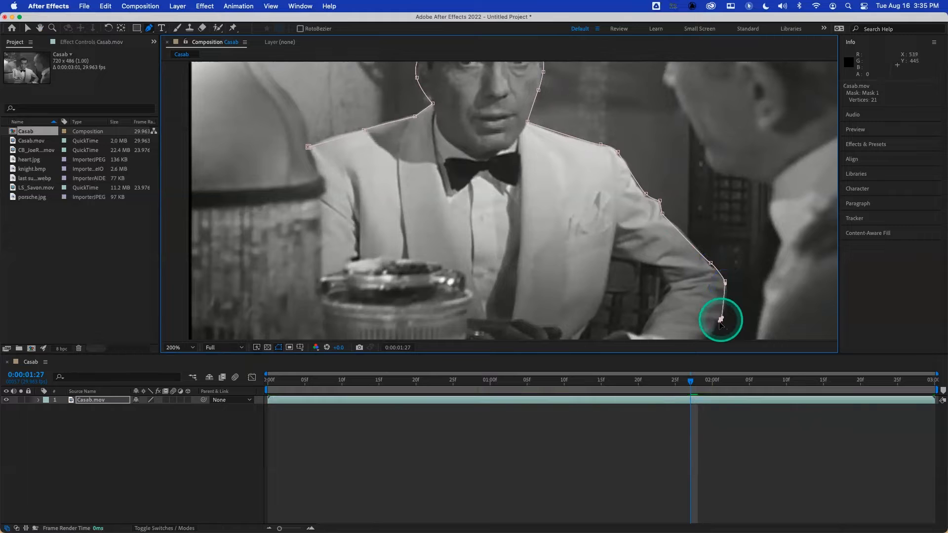
click(709, 337)
drag(683, 309, 709, 207)
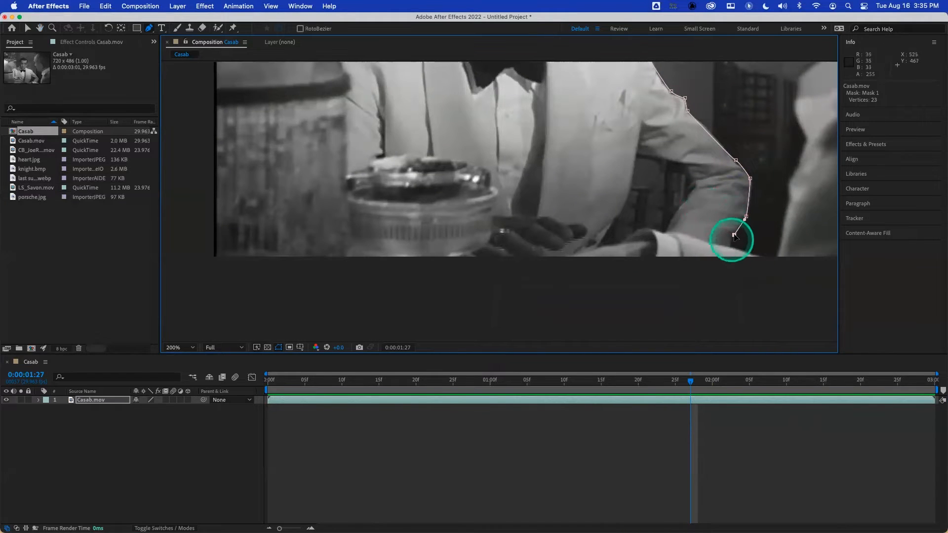
drag(734, 236, 733, 240)
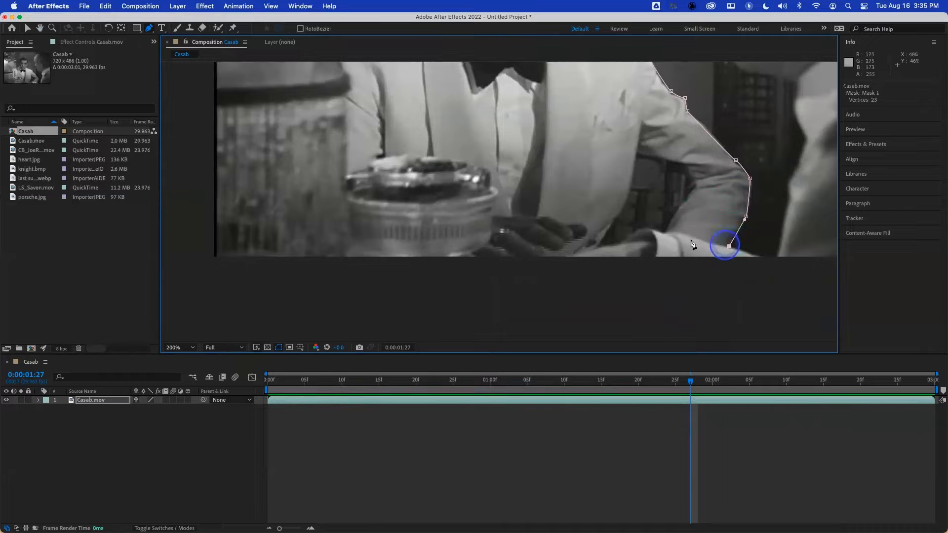
Trace the mask along the inner edge of the bent sleeve and down the jacket side, excluding the gap between arm and torso
drag(686, 200, 692, 187)
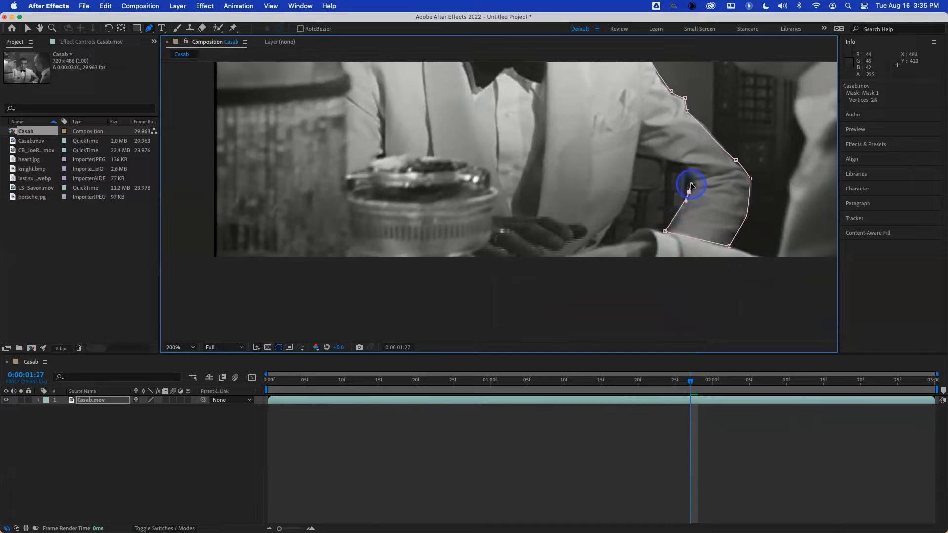
click(684, 166)
click(638, 155)
click(624, 208)
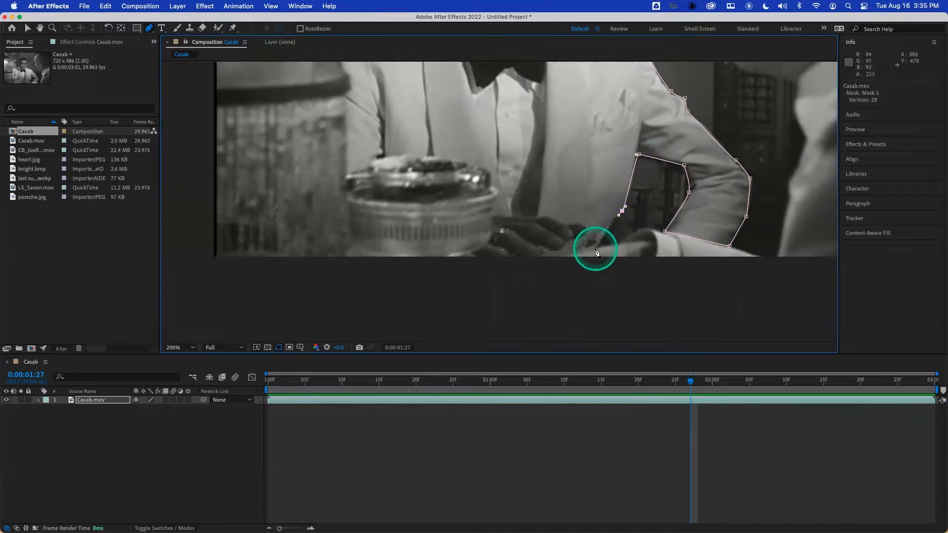
Run the mask along the bottom of the frame below the man's hands and up the side of the foreground glass container
click(595, 249)
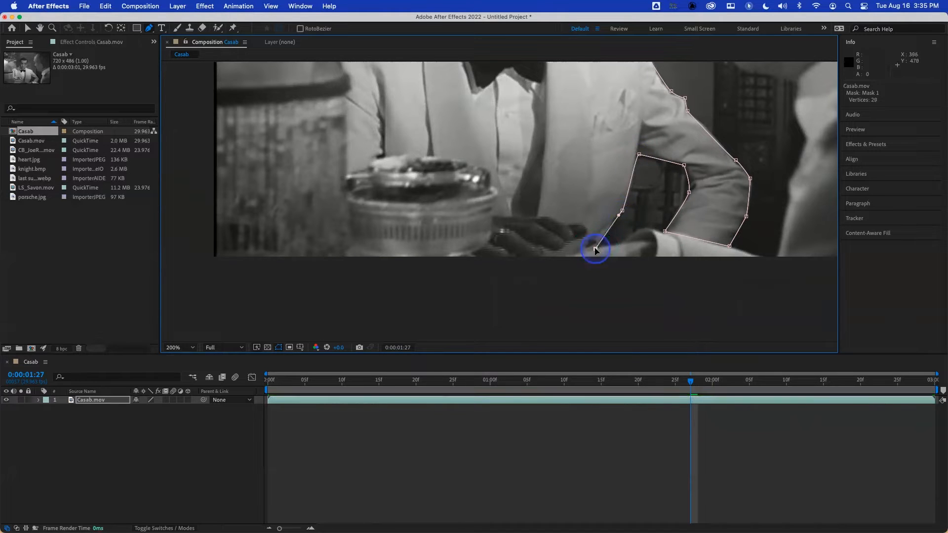
click(468, 257)
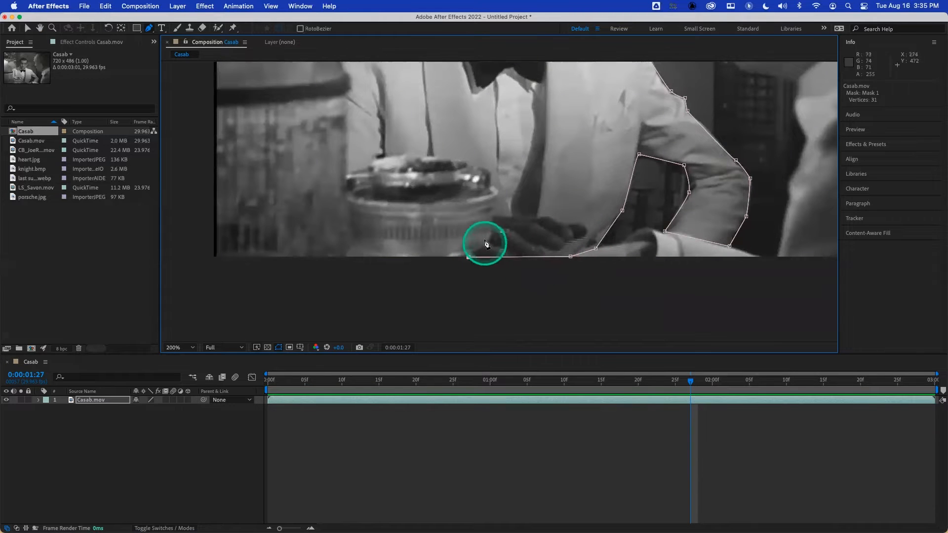
drag(492, 234, 485, 167)
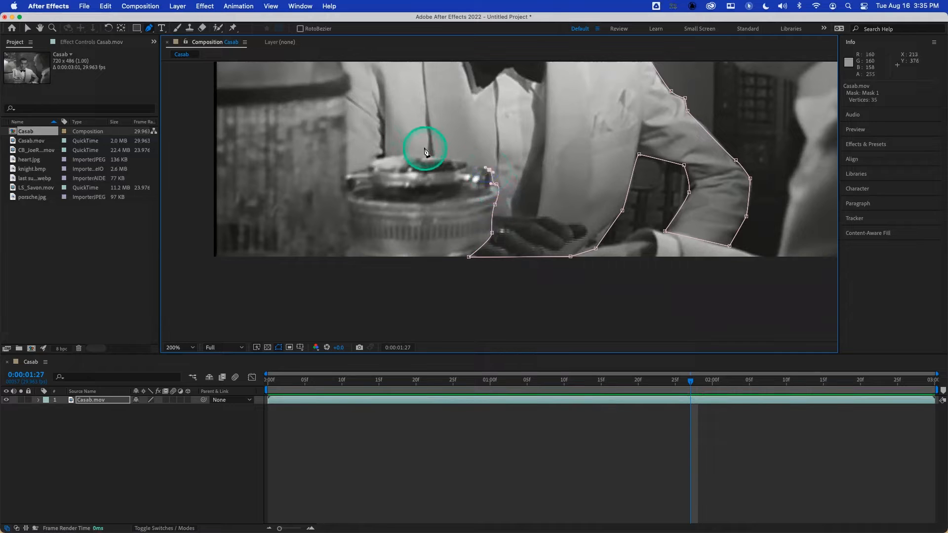
Trace the mask over the container's rim and up the image-left sleeve, closing it at the starting shoulder point
drag(434, 157, 348, 177)
key(space)
drag(365, 120, 393, 194)
click(374, 171)
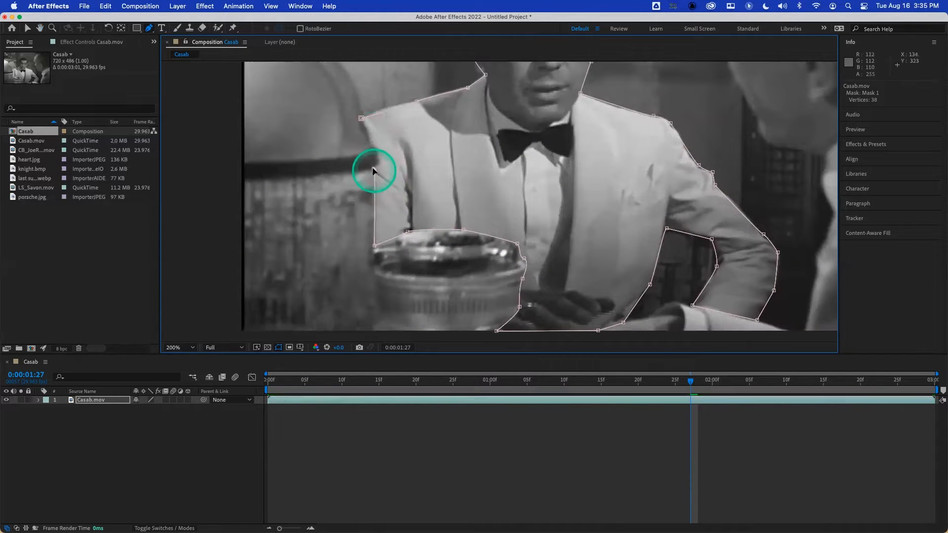
click(379, 149)
click(363, 120)
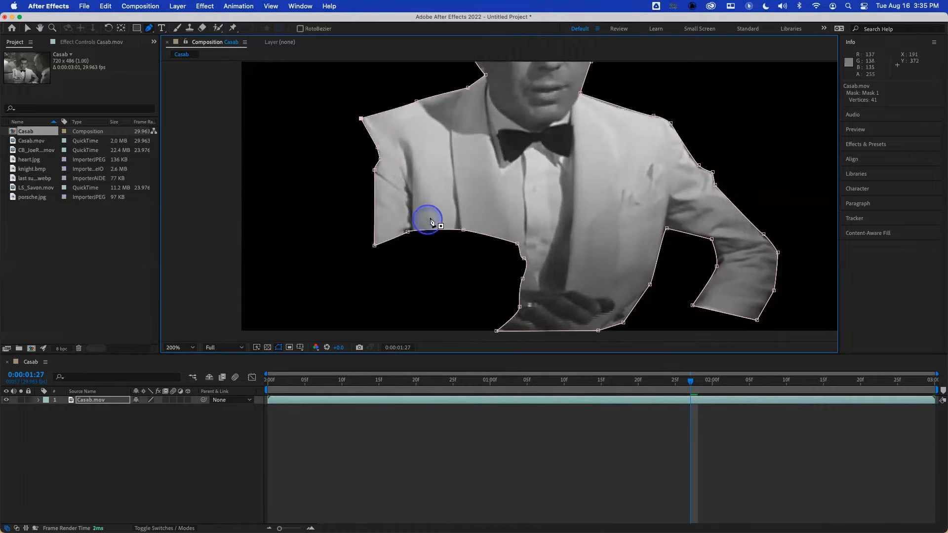
Set the current time to 0:00:01:15 and change Mask 1's mode to None
scroll(503, 191, down, 1)
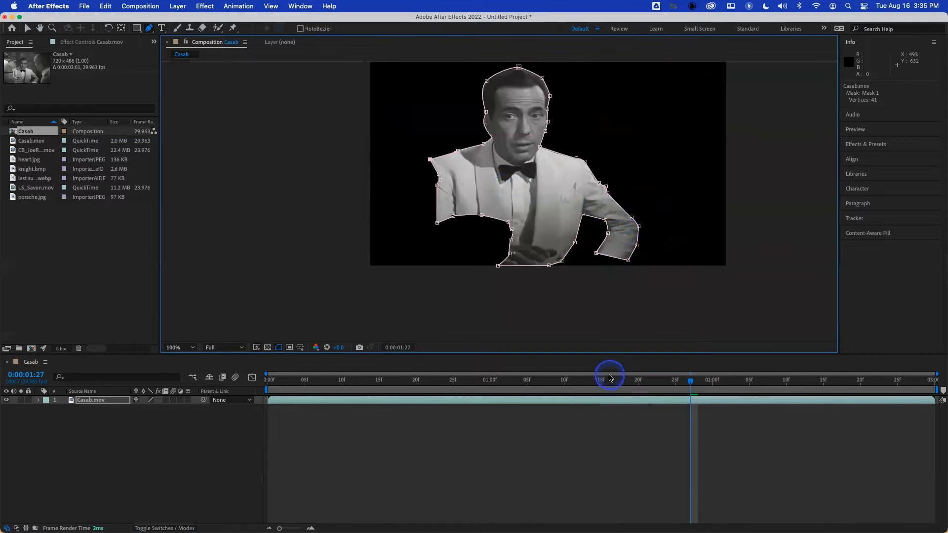
mouse_move(603, 383)
mouse_down()
mouse_move(870, 390)
mouse_move(576, 383)
mouse_move(717, 385)
mouse_move(605, 388)
mouse_up()
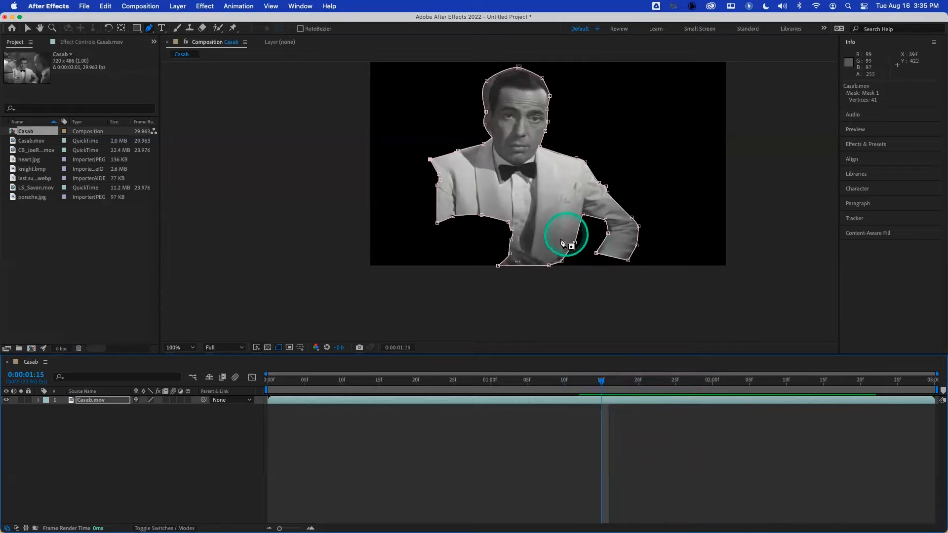
key(m)
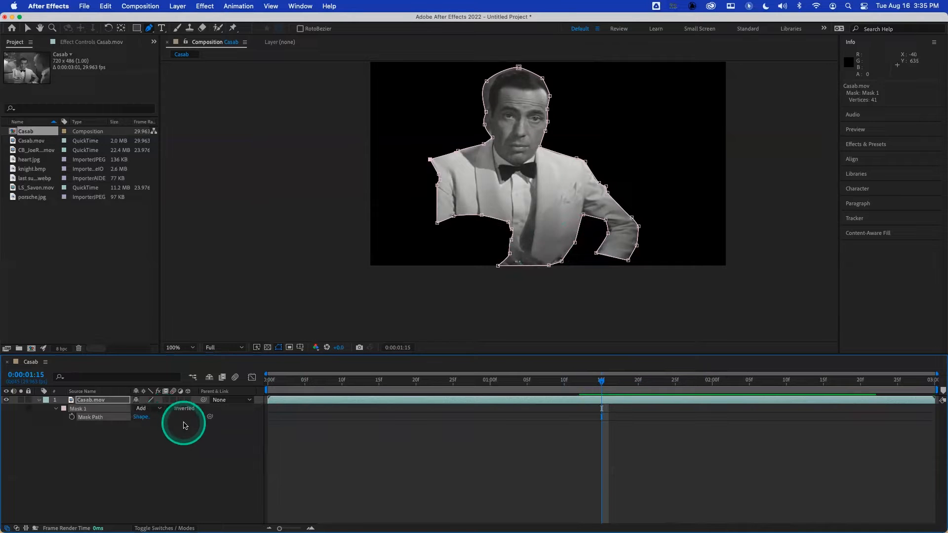
click(157, 409)
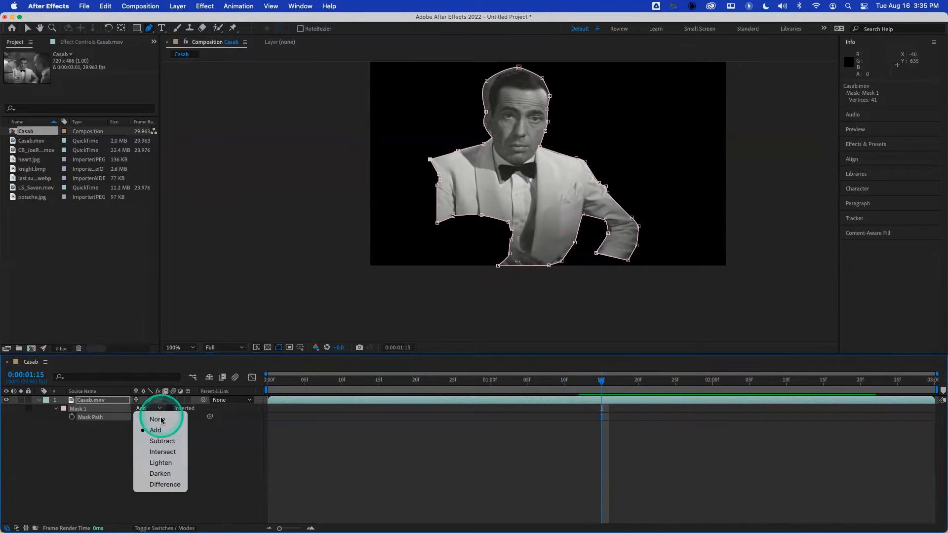
click(161, 419)
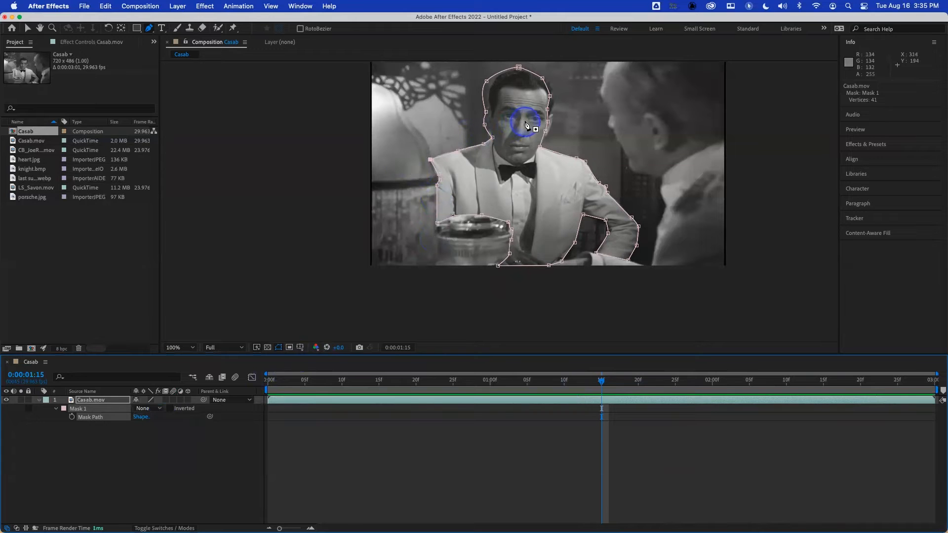
Move the mask vertex beside the image-right side of the man's hair outward to fit the hair at this frame
scroll(546, 163, down, 1)
scroll(544, 167, up, 1)
key(space)
drag(522, 143, 496, 185)
drag(490, 153, 557, 170)
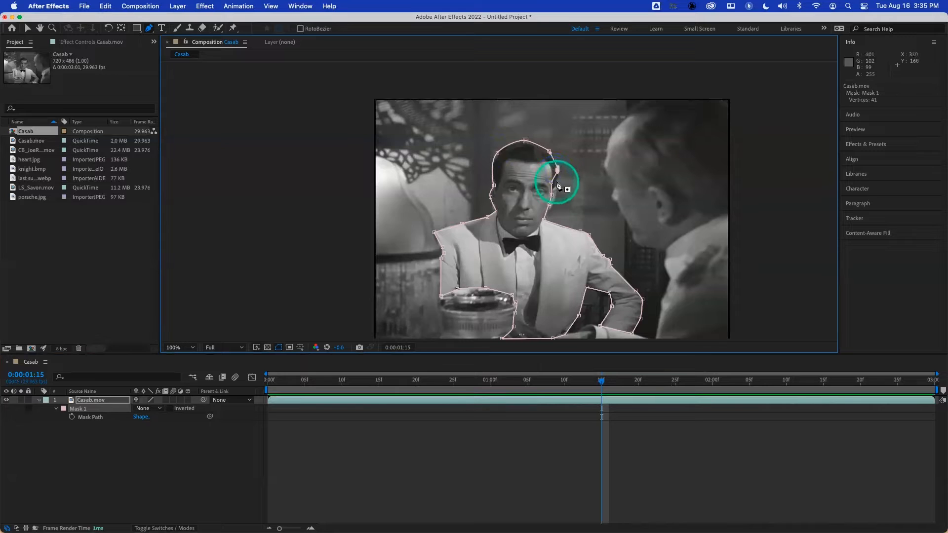
scroll(557, 182, down, 1)
scroll(557, 182, up, 2)
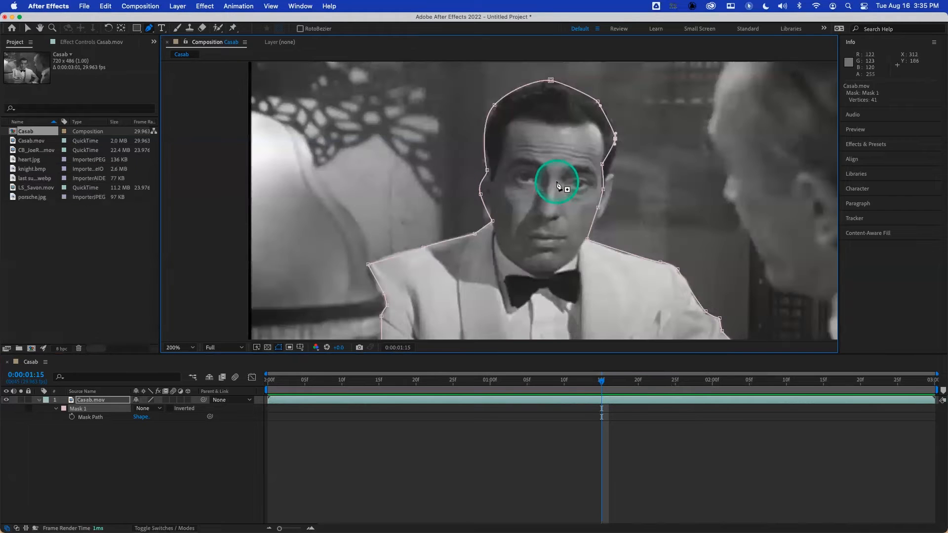
click(617, 137)
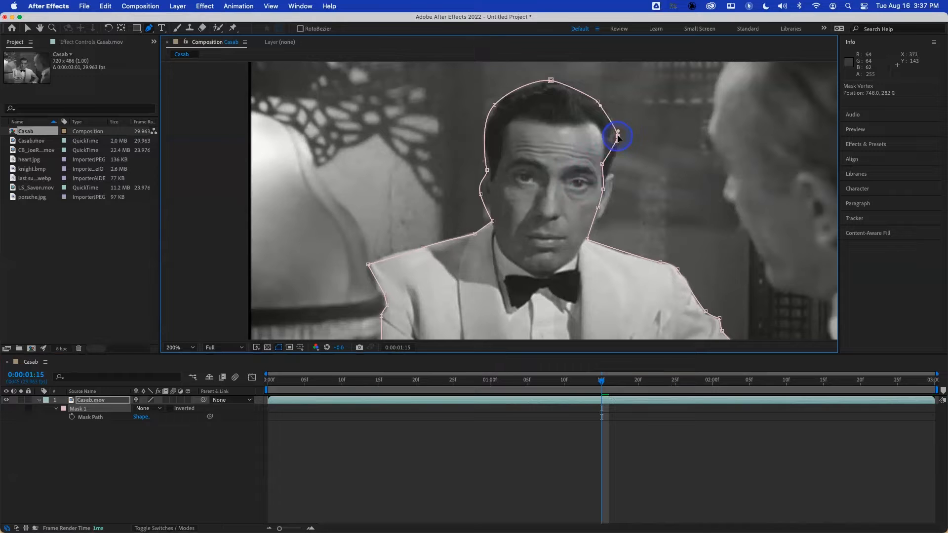
Reposition the mask vertices around the man's image-right ear and jaw so the path encloses the whole ear
drag(604, 167, 609, 196)
click(611, 170)
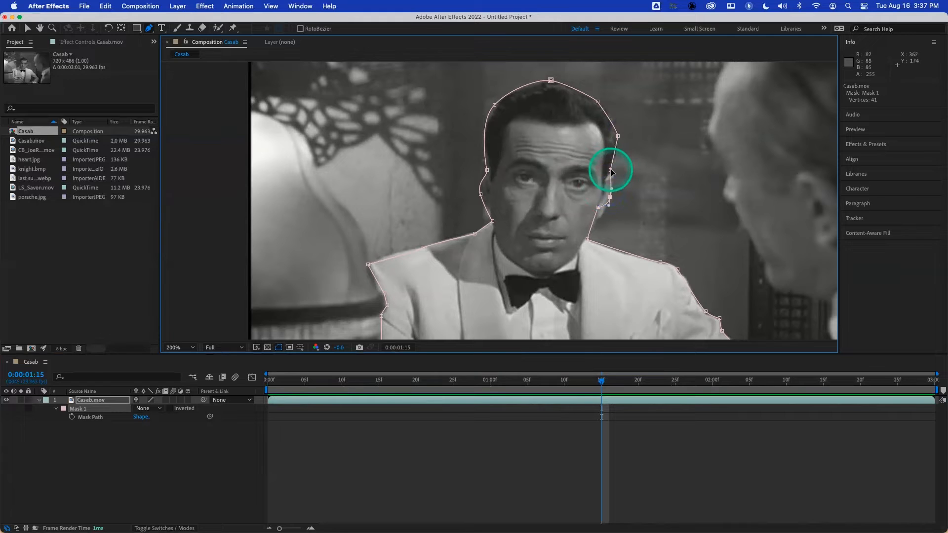
click(611, 171)
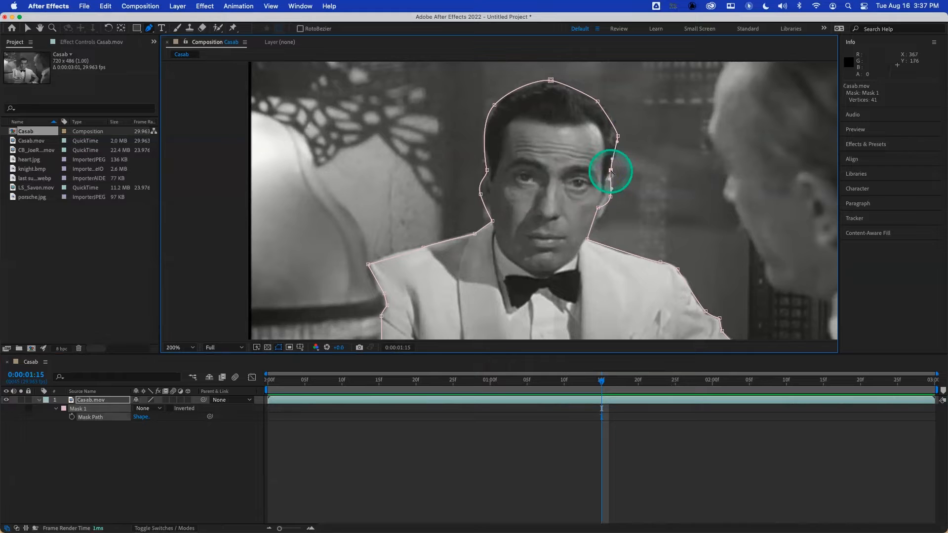
click(613, 178)
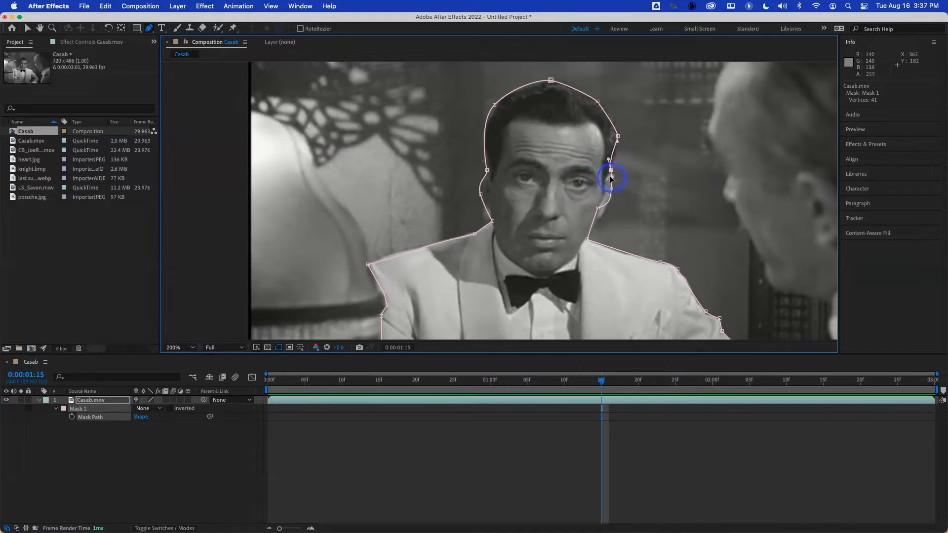
click(27, 28)
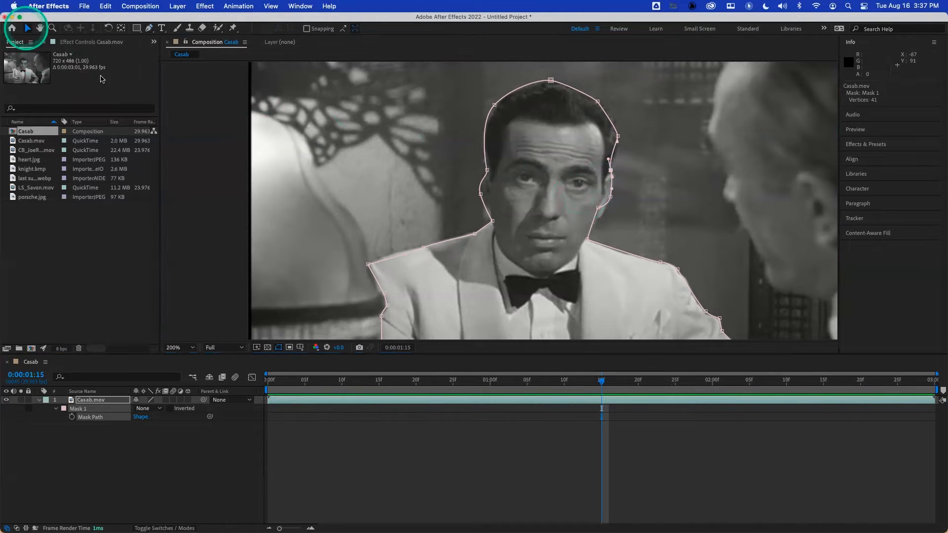
click(598, 211)
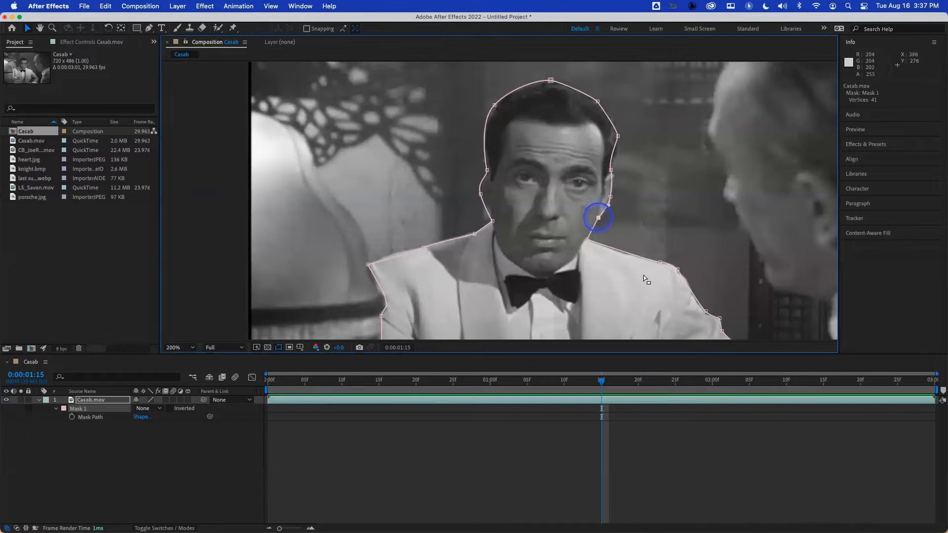
Reshape the mask beside the image-left ear with an added vertex, and refine the curve at the image-right ear
drag(487, 165, 488, 204)
click(479, 193)
key(g)
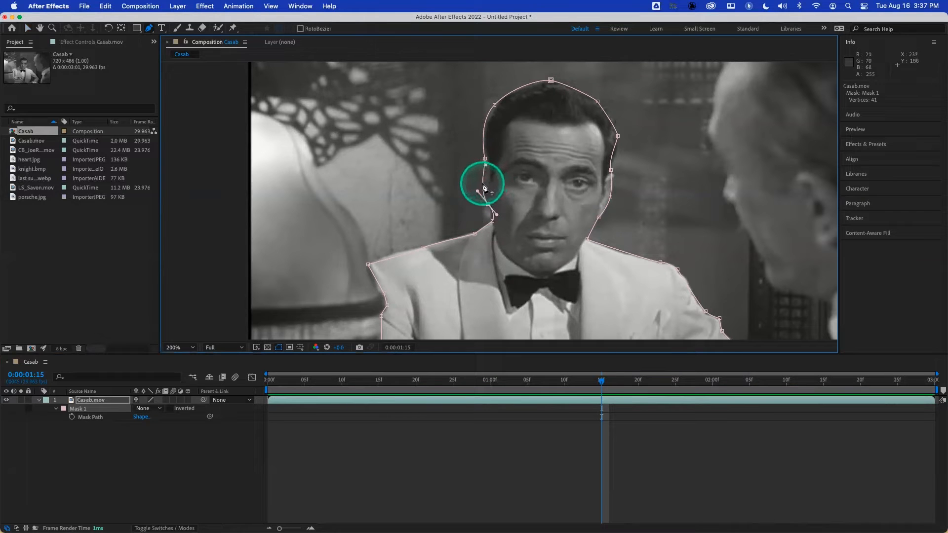
click(482, 186)
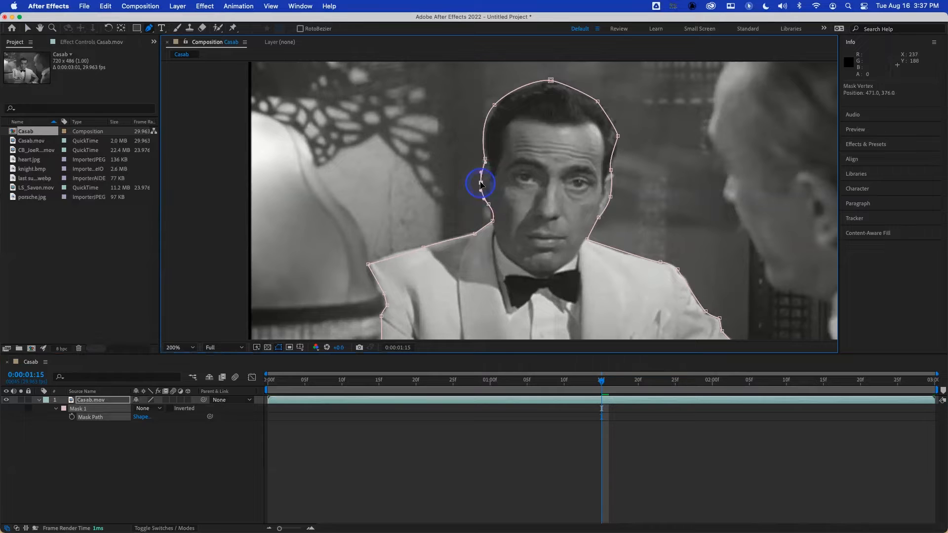
mouse_move(610, 173)
mouse_down()
mouse_move(613, 182)
mouse_move(604, 164)
mouse_up()
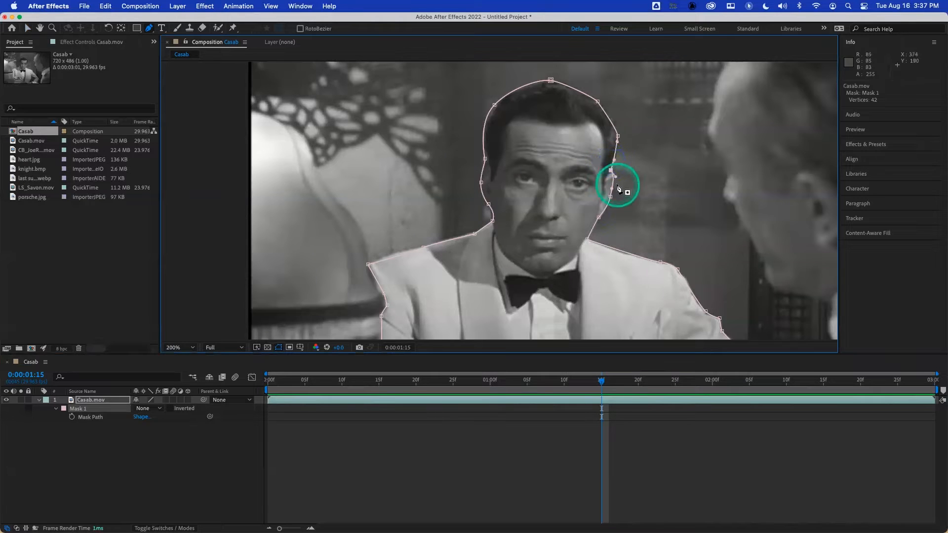
drag(610, 171, 608, 173)
Play a preview of the clip and return to 0:00:01:15
key(space)
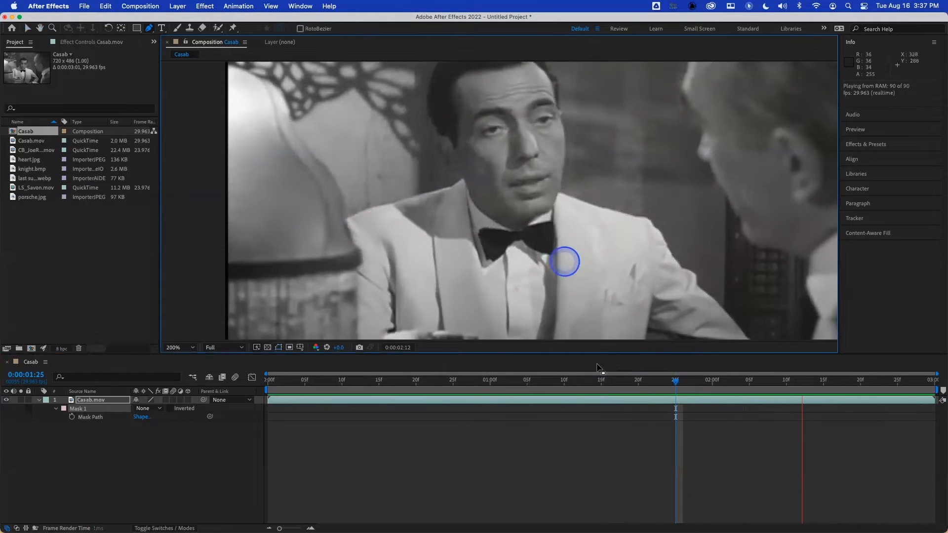
click(601, 380)
key(space)
Refine the mask vertices on both sides of the man's upper hair so the path fits his head at 0:00:01:15
drag(552, 284, 563, 330)
drag(590, 111, 606, 129)
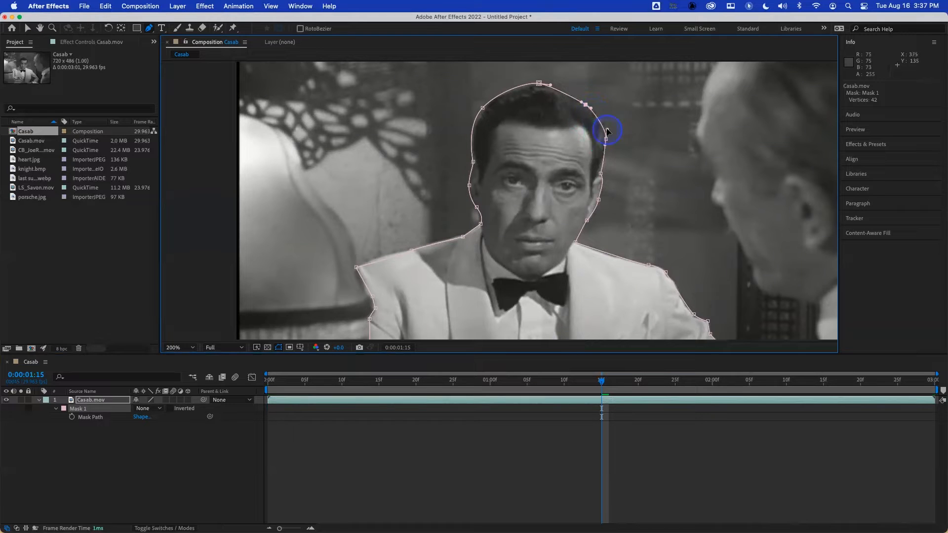
drag(499, 117, 488, 110)
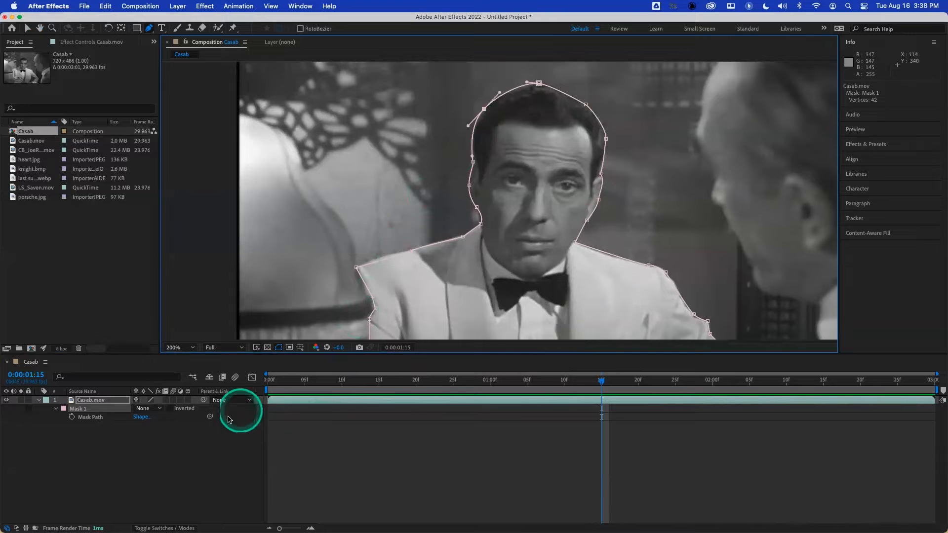
Turn on keyframing for Mask 1's Mask Path at 0:00:01:15
key(m)
key(m)
key(m)
key(m)
key(m)
key(m)
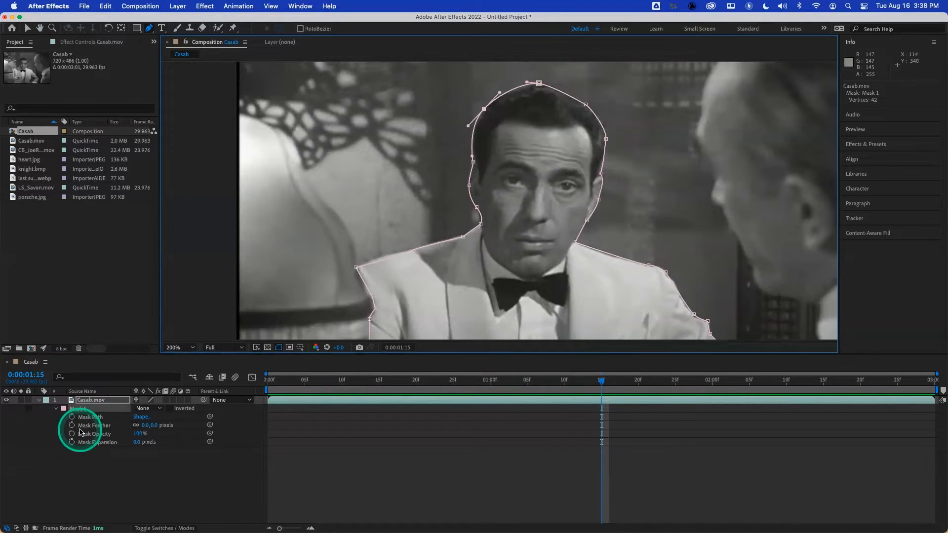
key(m)
key(m)
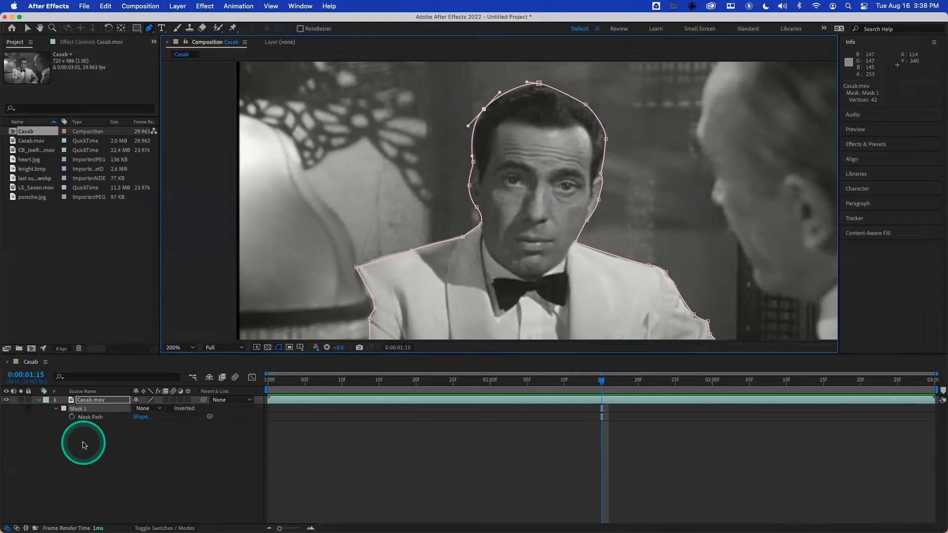
click(72, 418)
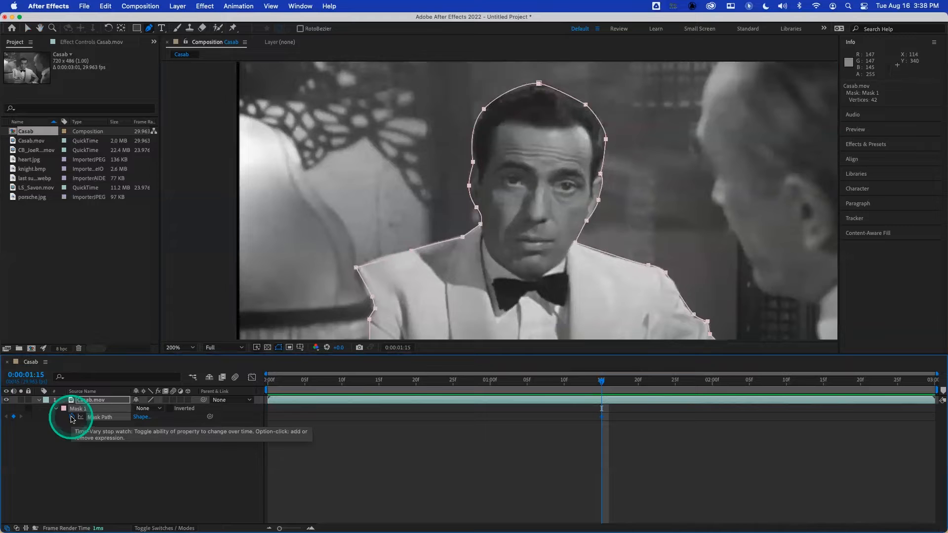
Go to 0:00:02:25 and switch to the Selection tool for editing the mask
click(899, 383)
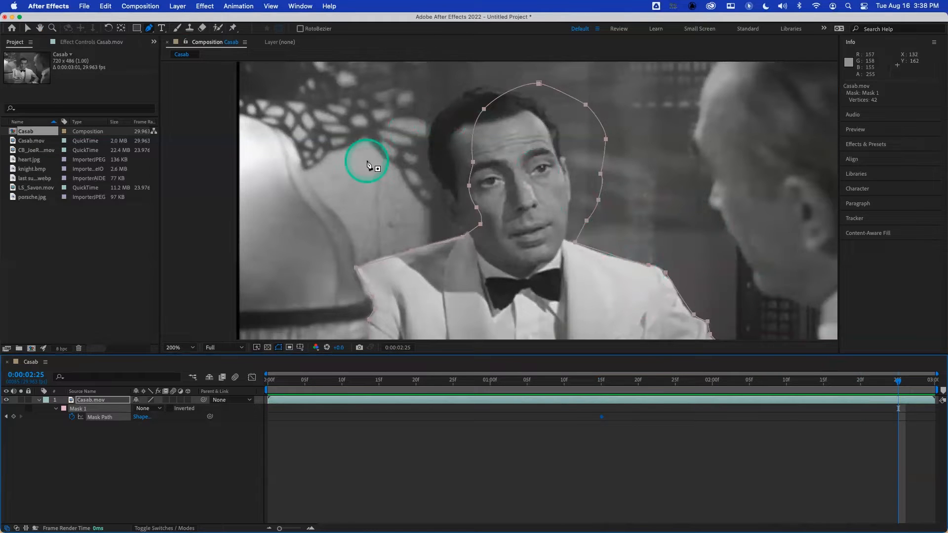
click(28, 27)
click(484, 110)
drag(481, 111, 475, 110)
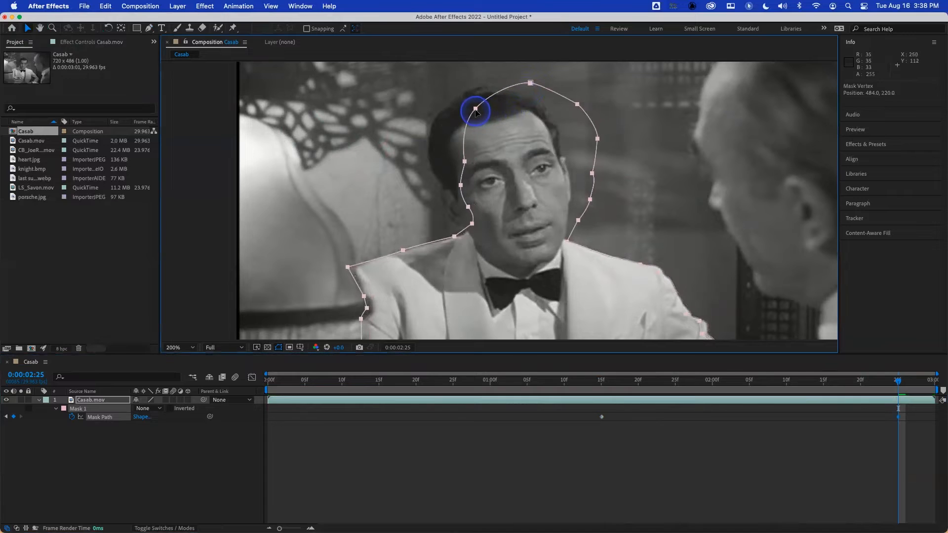
key(super+z)
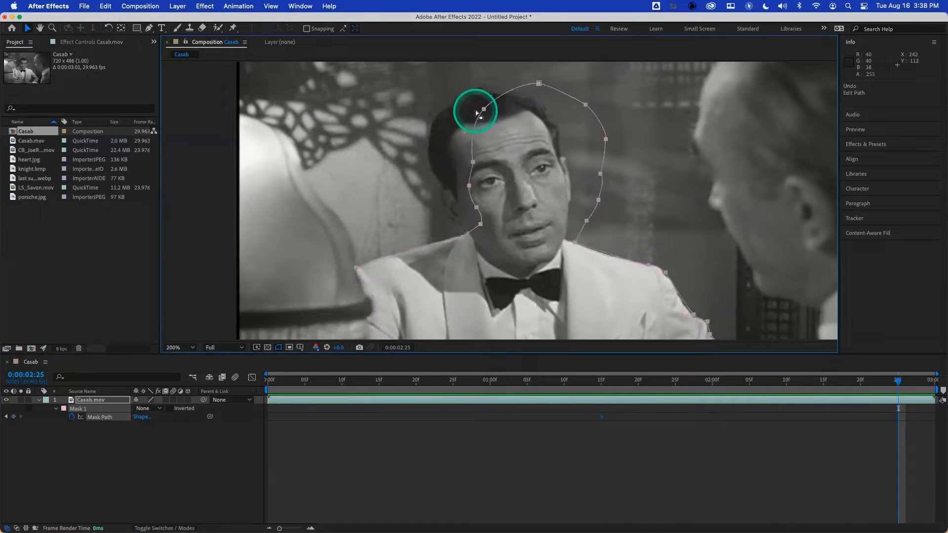
Deselect the full path and move individual mask vertices onto the crown and upper hair at 0:00:02:25
click(436, 95)
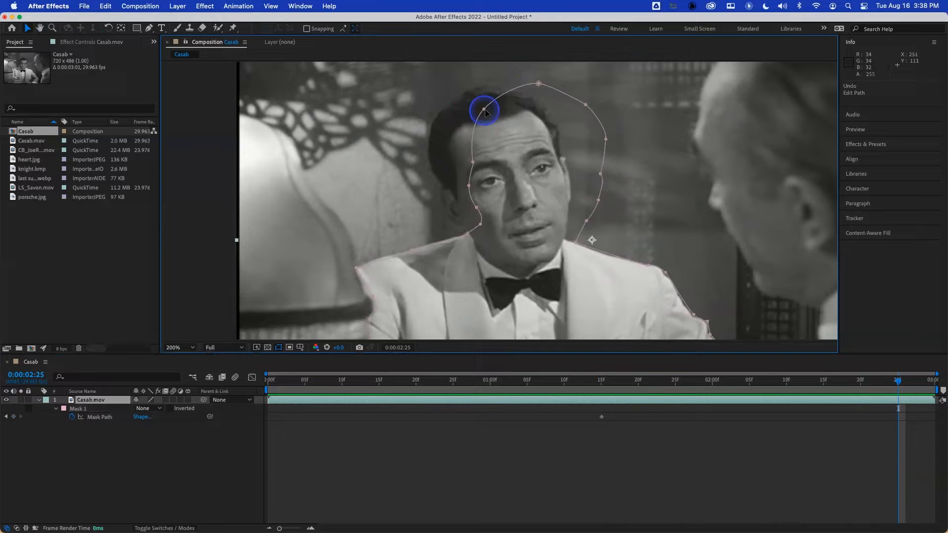
drag(484, 109, 430, 127)
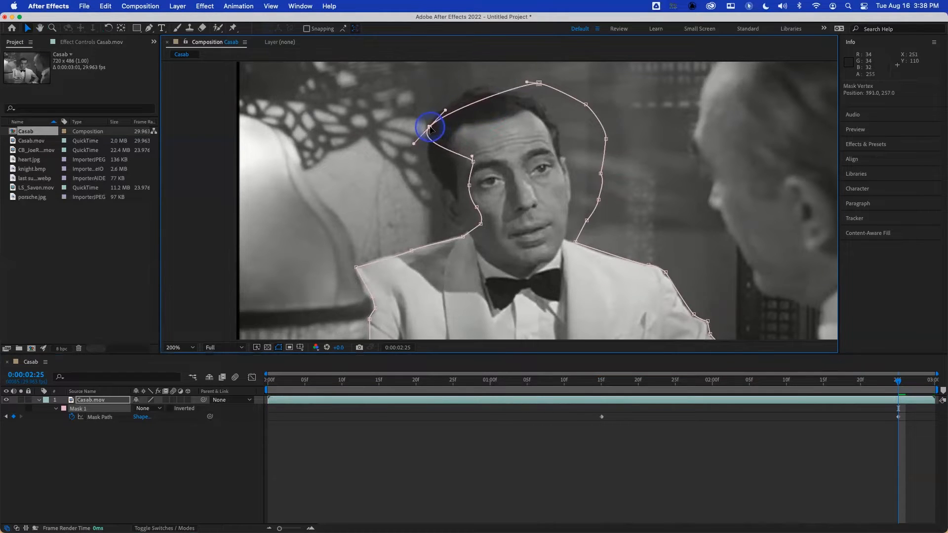
drag(539, 84, 482, 88)
drag(585, 101, 535, 97)
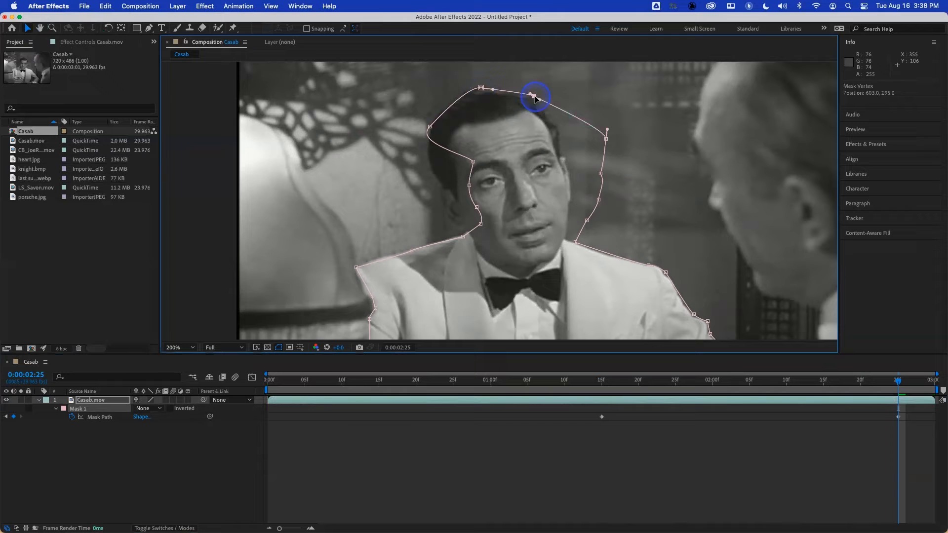
Move the mask vertices along the image-right side of the hair, cheek, jaw and collar to fit the man at 0:00:02:25
drag(605, 139, 558, 132)
drag(602, 173, 561, 155)
drag(600, 200, 573, 185)
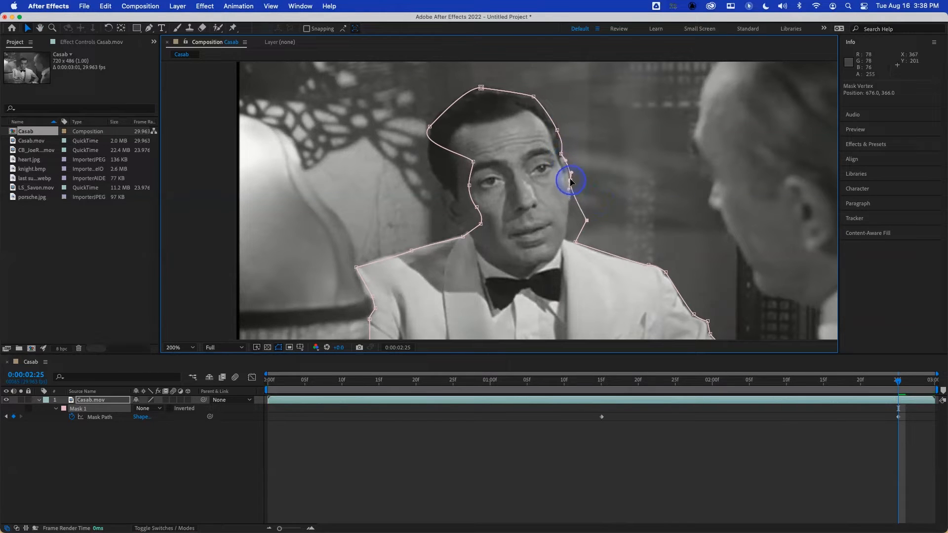
drag(586, 221, 570, 201)
click(569, 191)
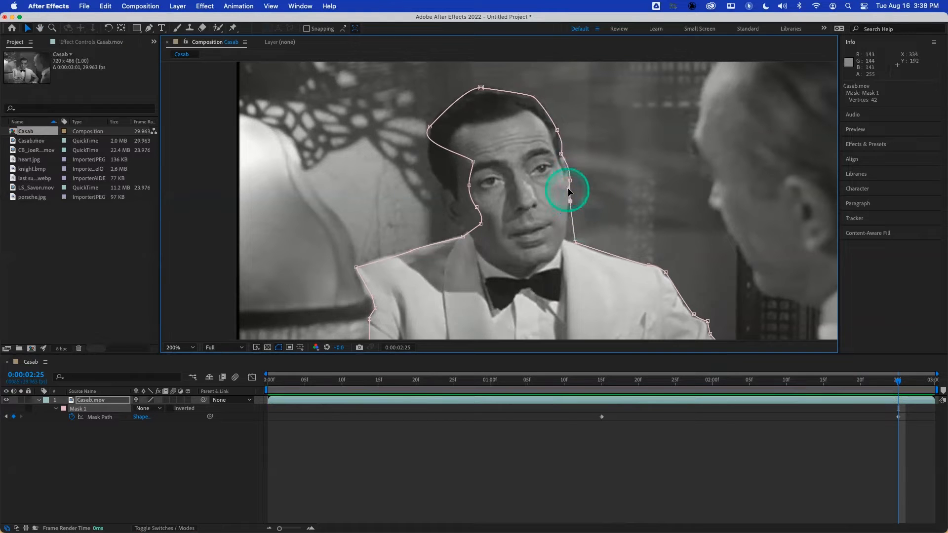
drag(577, 243, 569, 242)
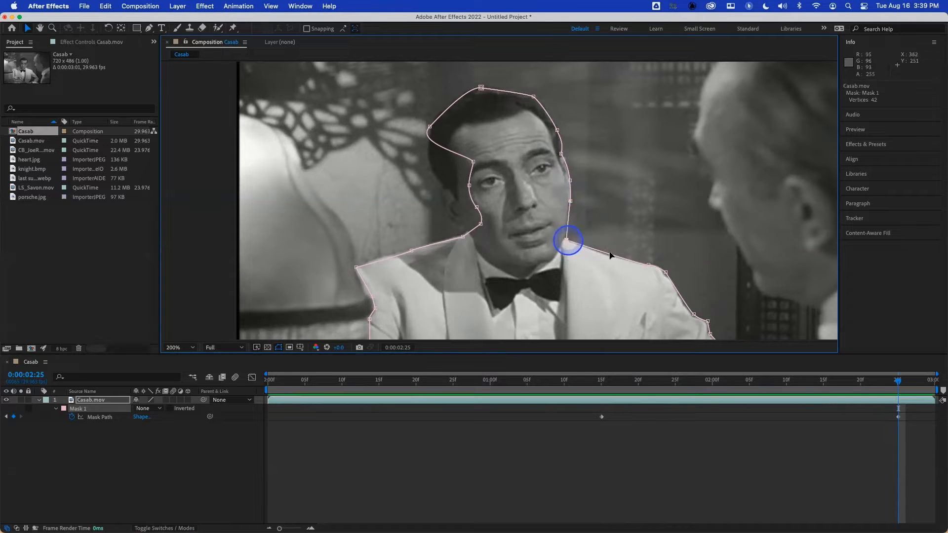
Move the mask vertices on the image-left side of the head to enclose the hair, ear and neck down to the collar
drag(473, 162, 444, 190)
drag(415, 146, 418, 146)
drag(438, 180, 462, 239)
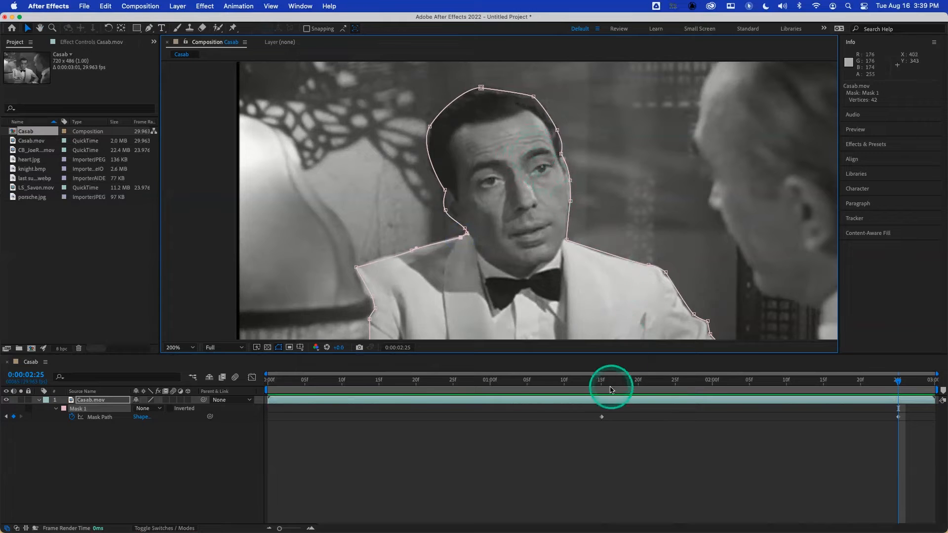
Scrub between the 0:00:01:15 and 0:00:02:25 Mask Path keyframes to check the in-between mask shapes
mouse_move(601, 386)
mouse_down()
mouse_move(892, 394)
mouse_move(601, 385)
mouse_up()
click(894, 381)
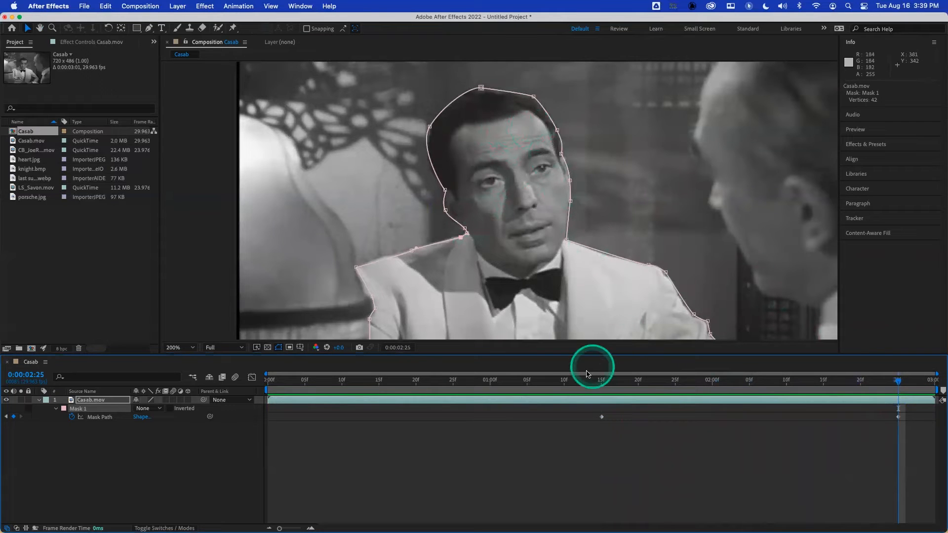
click(688, 383)
drag(689, 385, 631, 375)
Check the cutout across frames with Mask 1's mode set to Add, and return the mode to None
click(133, 413)
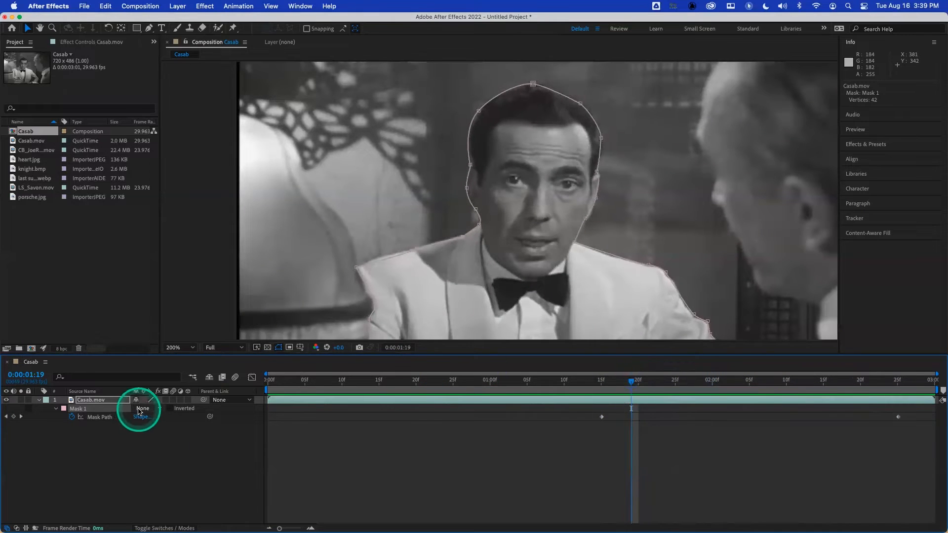
click(156, 431)
drag(630, 380, 721, 381)
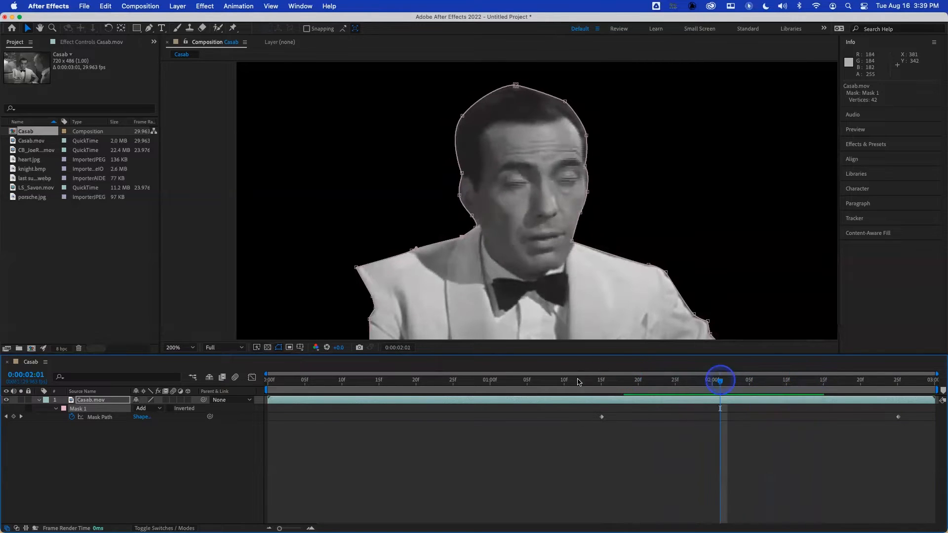
click(158, 409)
click(158, 419)
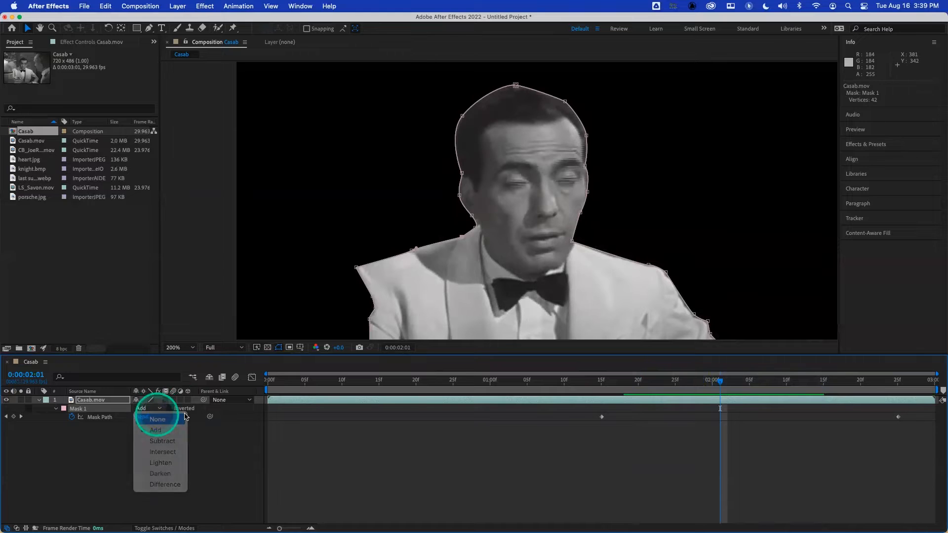
At 0:00:02:10, move the mask vertex at the top of the head and adjust its curve to follow the hair
mouse_move(679, 381)
mouse_down()
mouse_move(602, 380)
mouse_move(789, 383)
mouse_move(750, 388)
mouse_up()
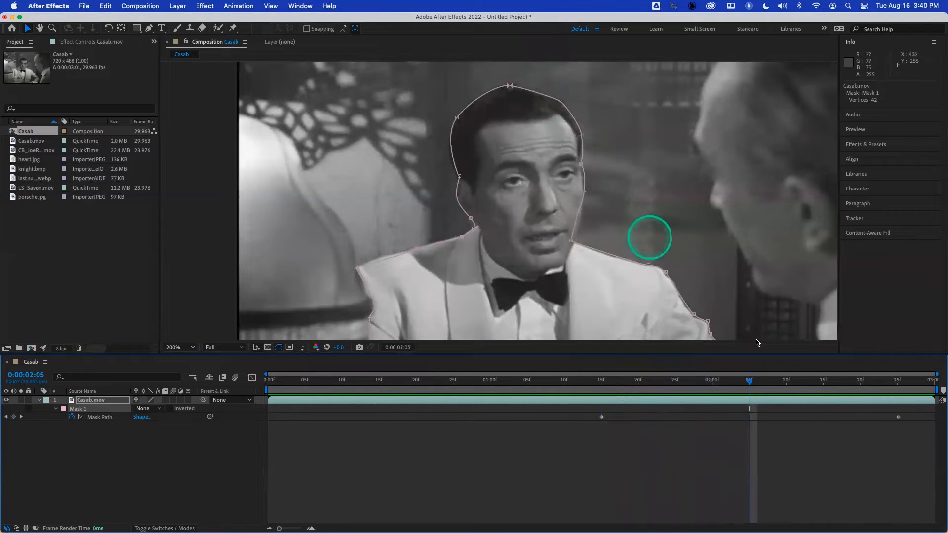
click(785, 381)
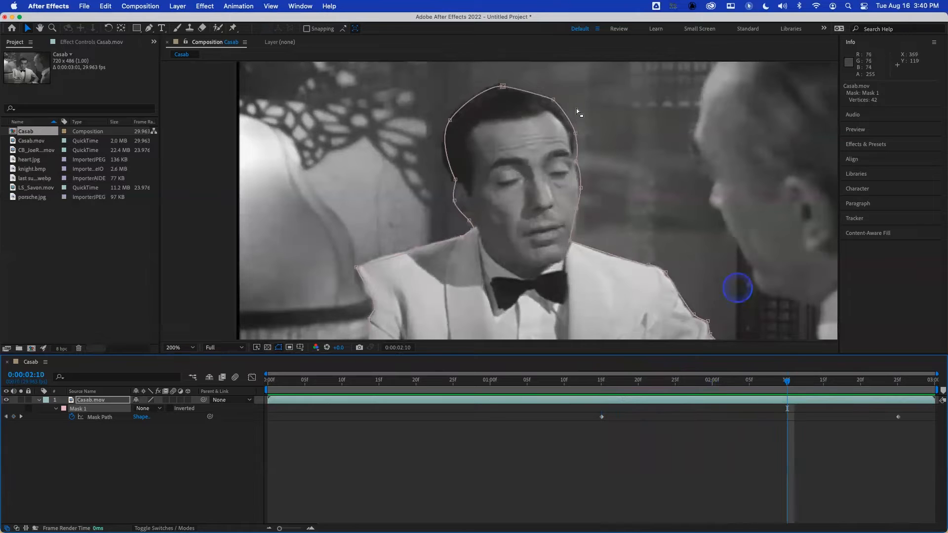
drag(554, 99, 500, 84)
click(512, 84)
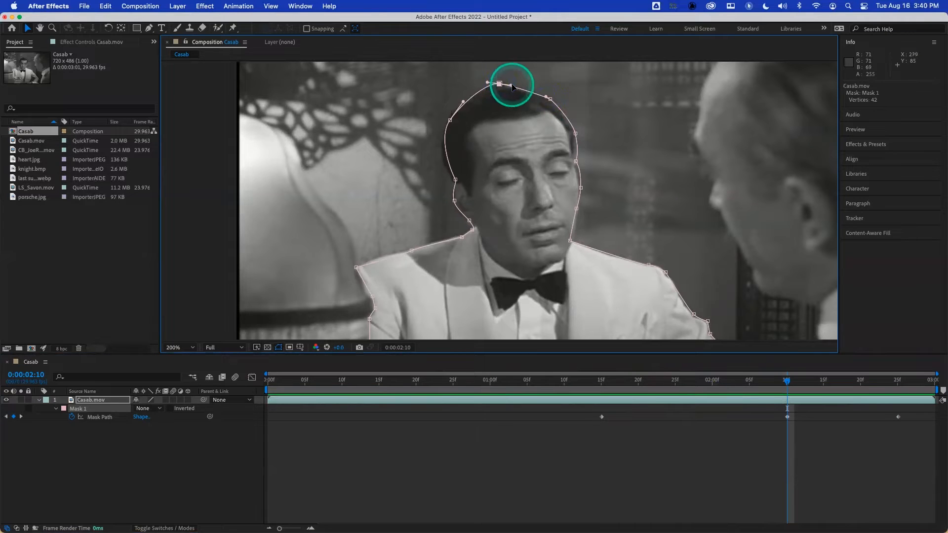
click(514, 84)
drag(514, 85, 512, 83)
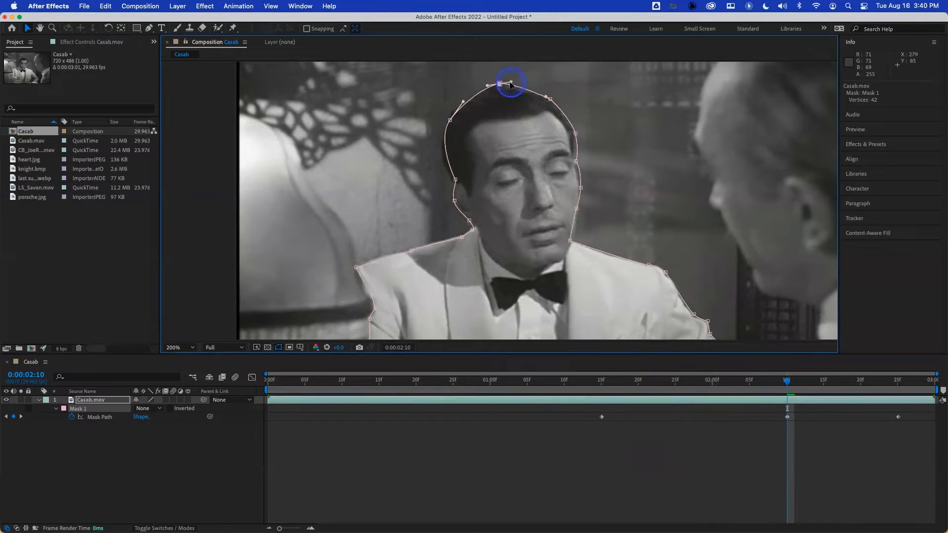
Adjust the mask vertices along the image-right hairline, temple, jaw and collar to fit the man at 0:00:02:10
click(574, 132)
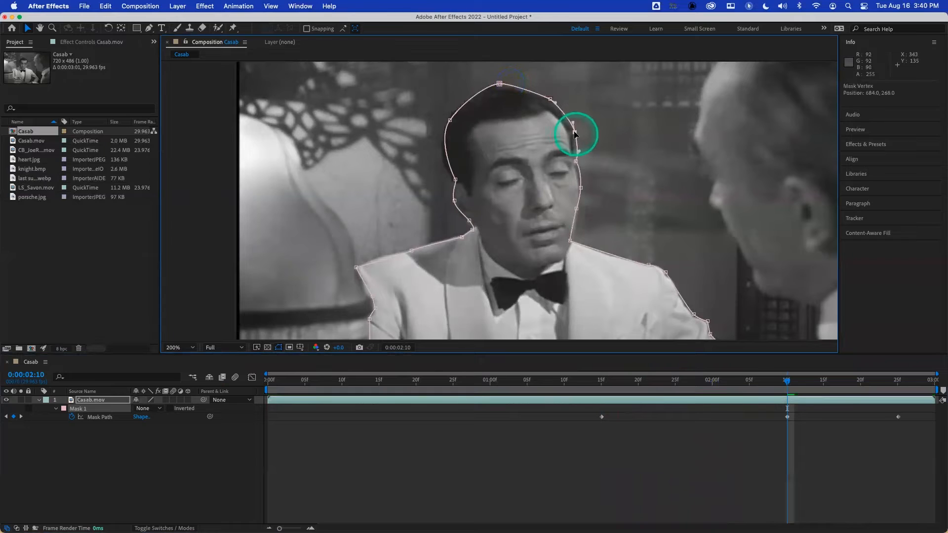
click(576, 162)
drag(574, 161, 575, 158)
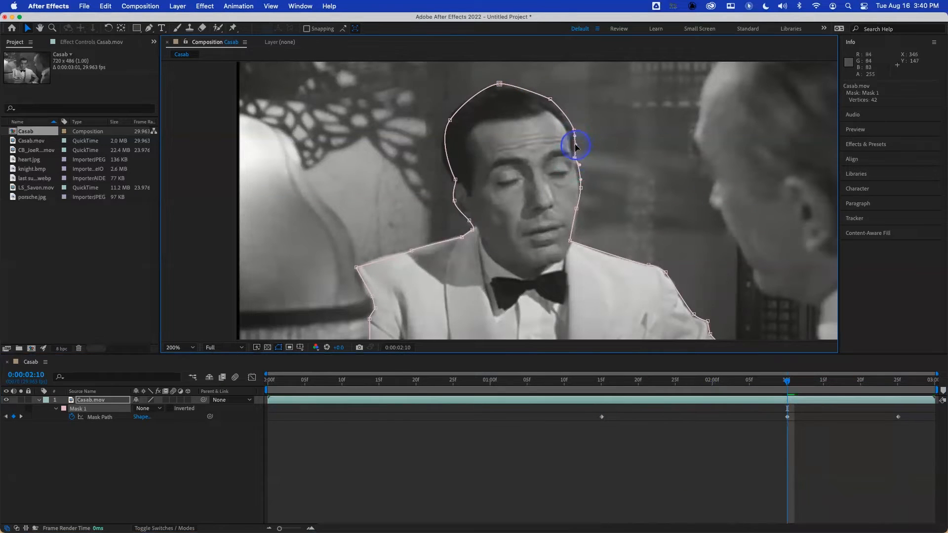
drag(577, 209, 573, 242)
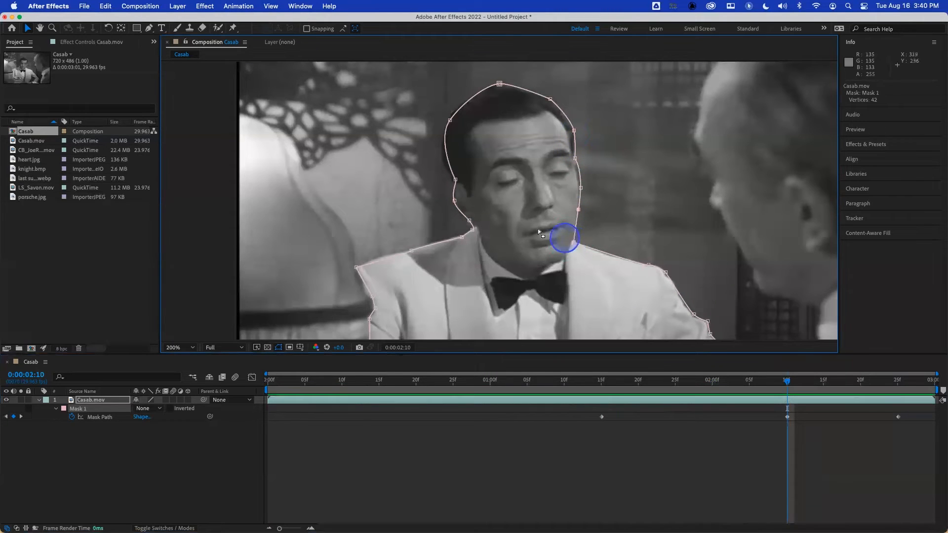
Fine-tune the mask vertices around the image-left hair, ear and neck and at the crown at 0:00:02:10
drag(455, 178, 453, 181)
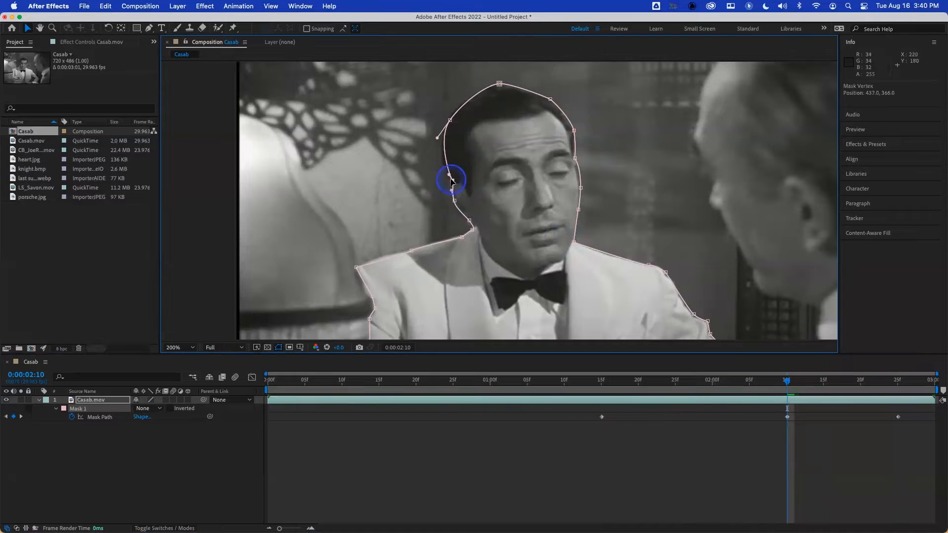
click(454, 201)
drag(469, 220, 468, 219)
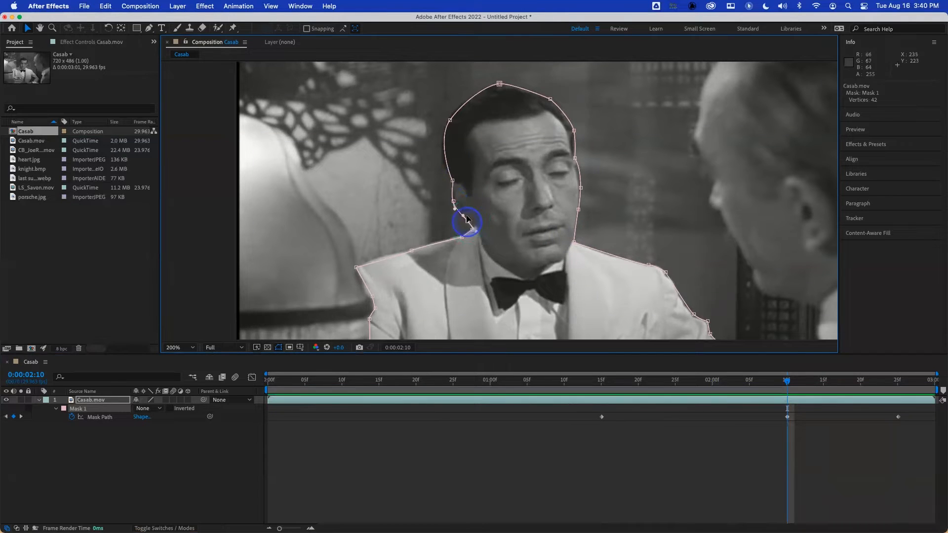
drag(450, 120, 448, 121)
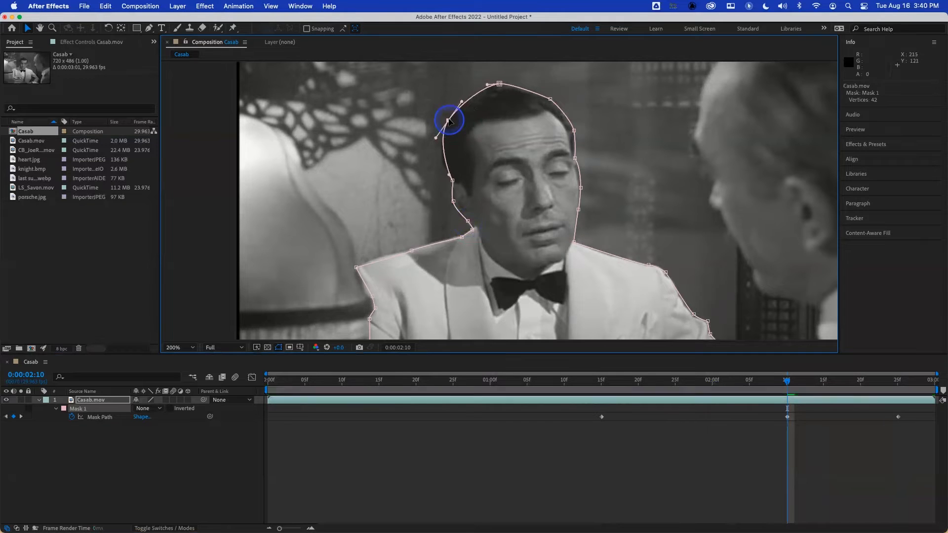
drag(500, 85, 499, 87)
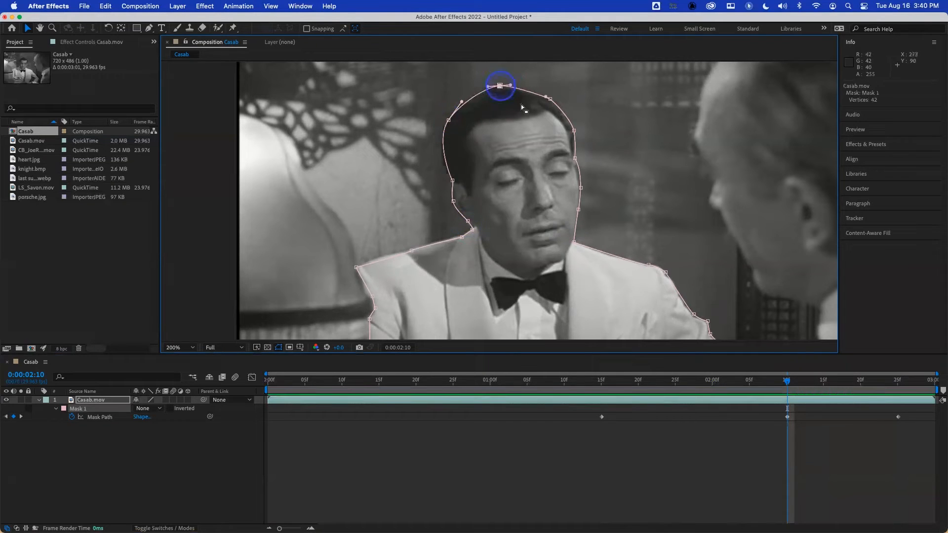
click(786, 374)
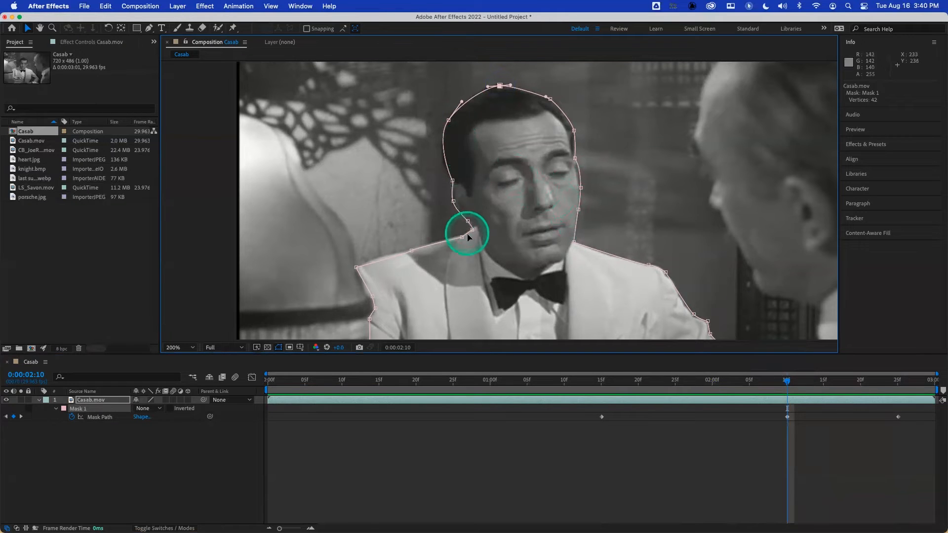
drag(470, 221, 463, 216)
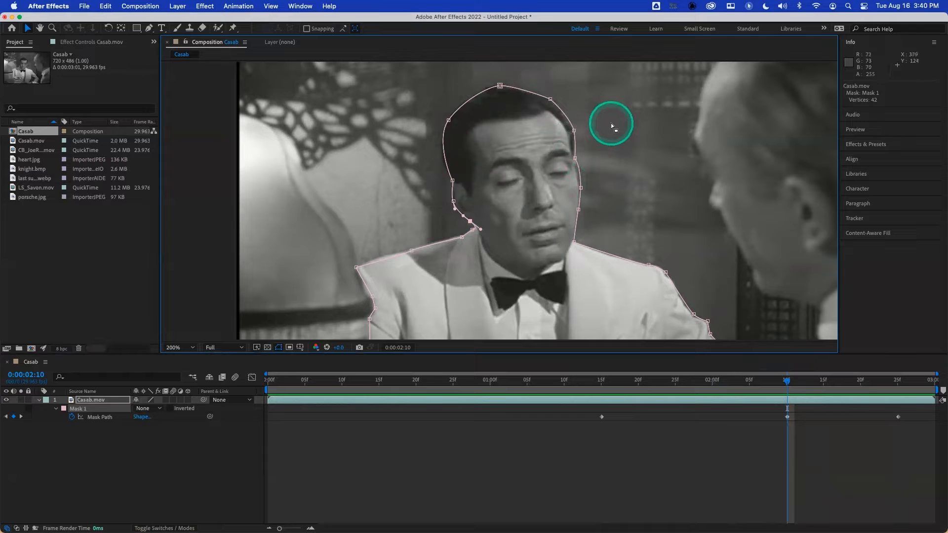
At 0:00:01:25, move the mask vertices on the image-right side of the hair outward to fit the head
drag(729, 382, 676, 388)
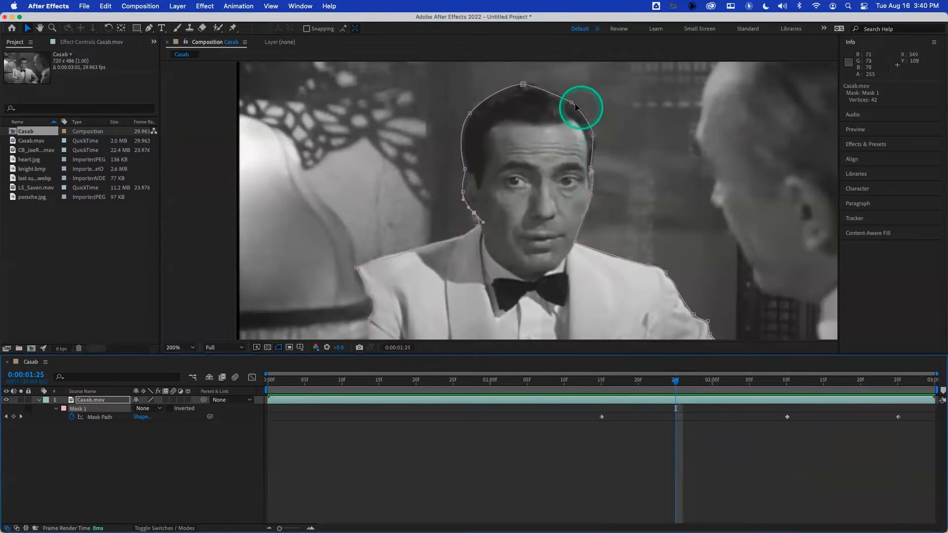
drag(571, 104, 573, 100)
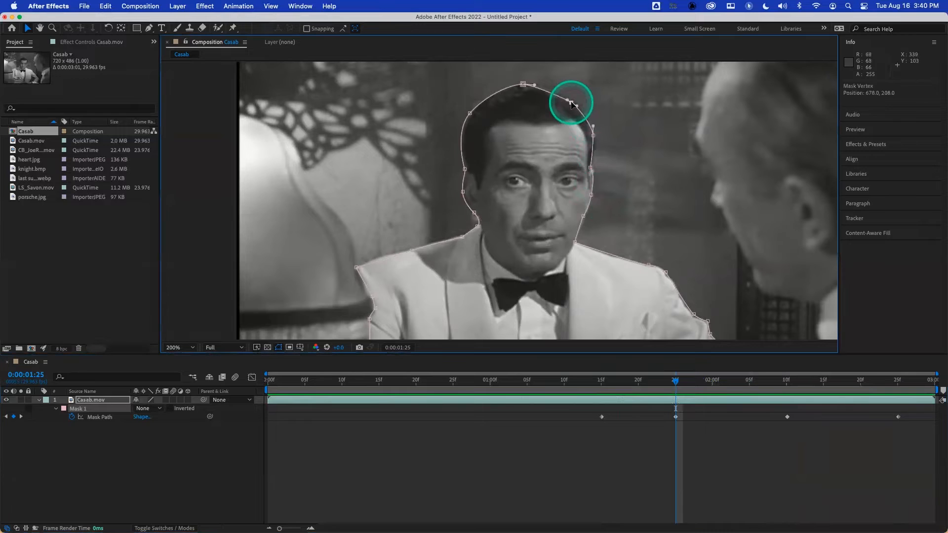
click(680, 424)
click(587, 139)
drag(591, 137, 593, 136)
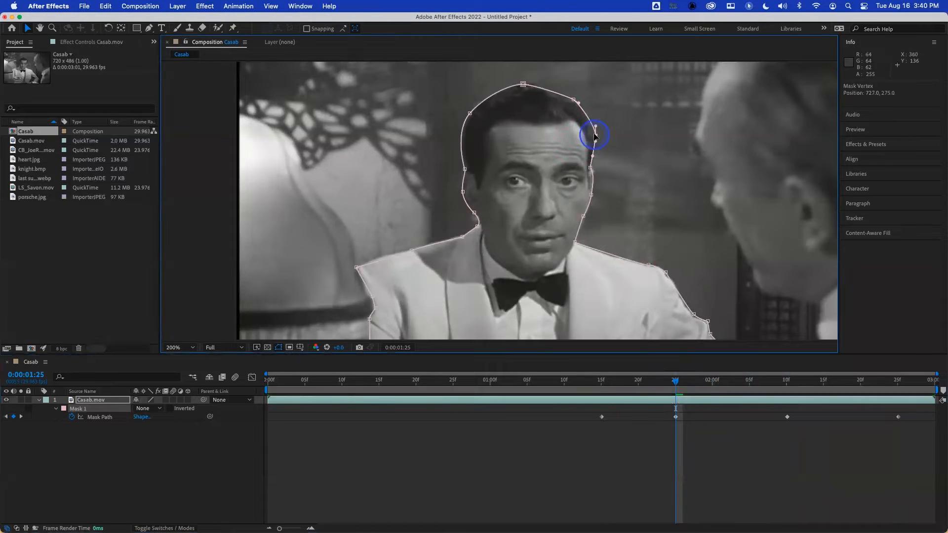
Adjust the mask vertices along the image-right temple, jaw and collar to fit the man at 0:00:01:25
click(591, 169)
click(594, 175)
drag(593, 175, 596, 171)
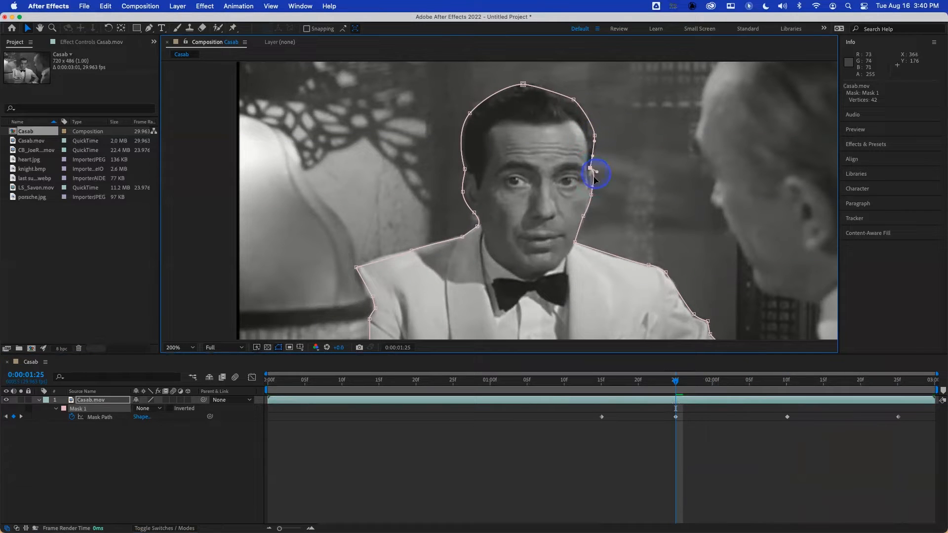
click(584, 217)
click(575, 243)
drag(576, 244, 573, 242)
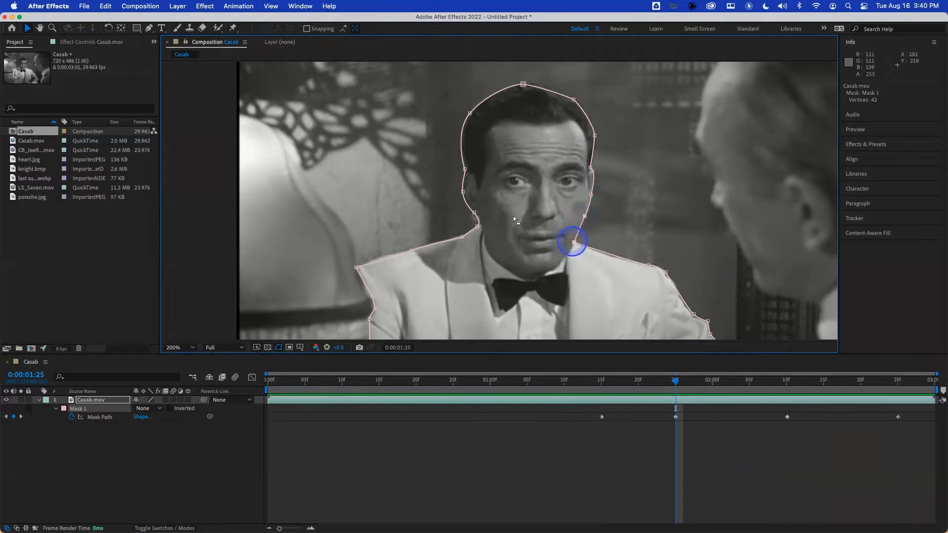
At 0:00:01:25, refine the mask vertices around the image-left hair, ear and neck
drag(473, 115, 474, 118)
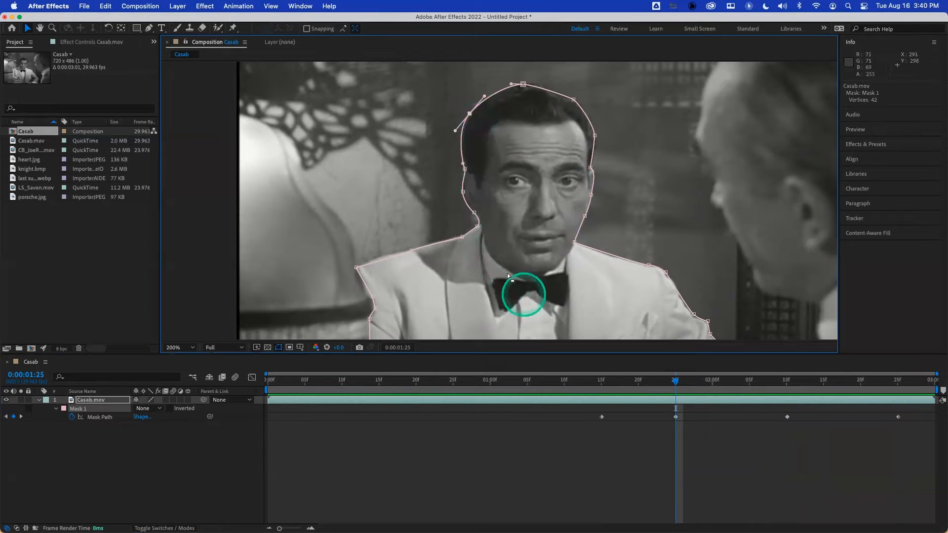
click(474, 213)
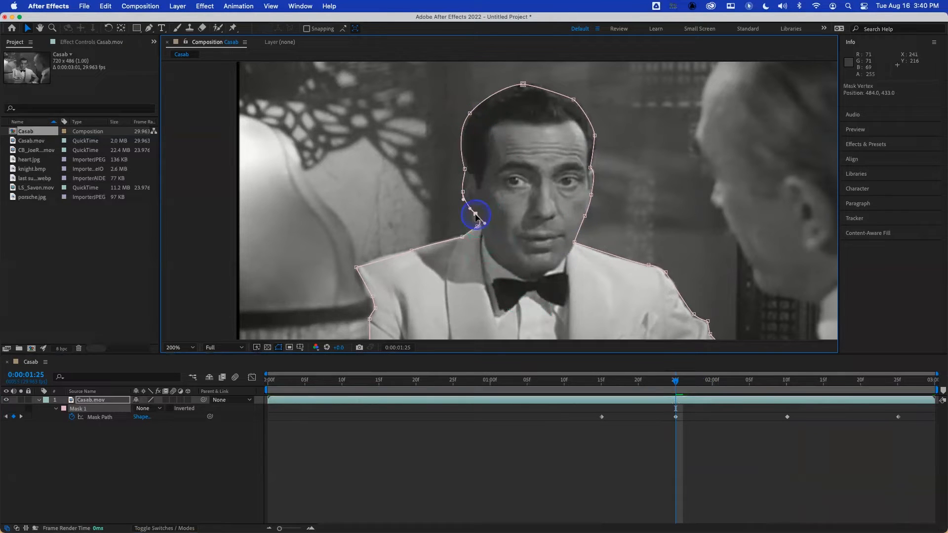
drag(464, 196, 463, 195)
At 0:00:02:03, adjust the mask vertices at the image-right collar and upper hair to follow the man's outline
drag(662, 387, 729, 378)
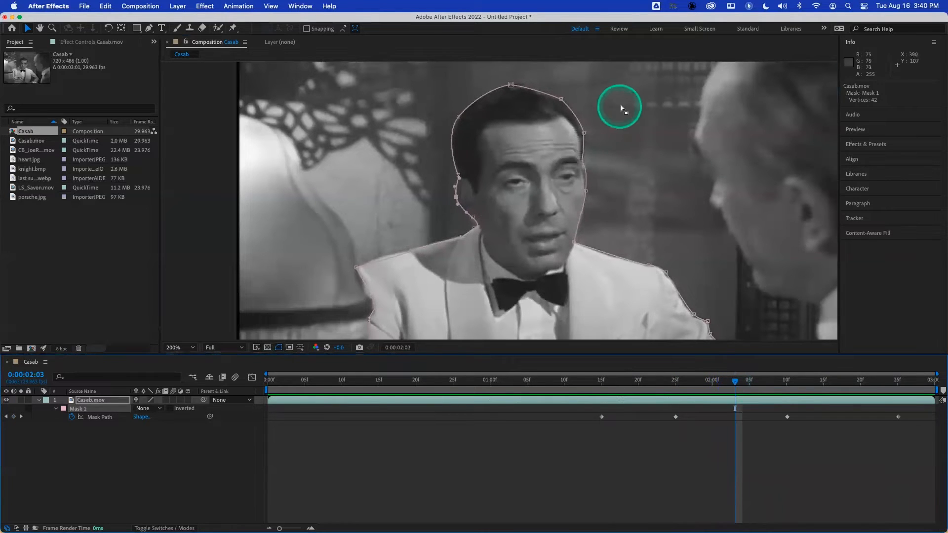
click(575, 243)
drag(575, 242, 575, 243)
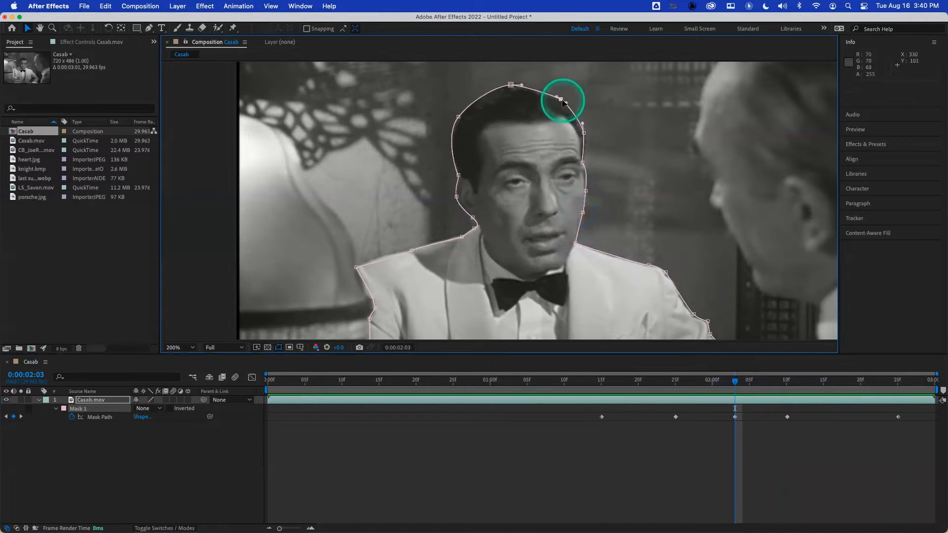
At 0:00:01:20, reposition the mask vertices along the image-right jaw and cheek to fit the face
click(750, 382)
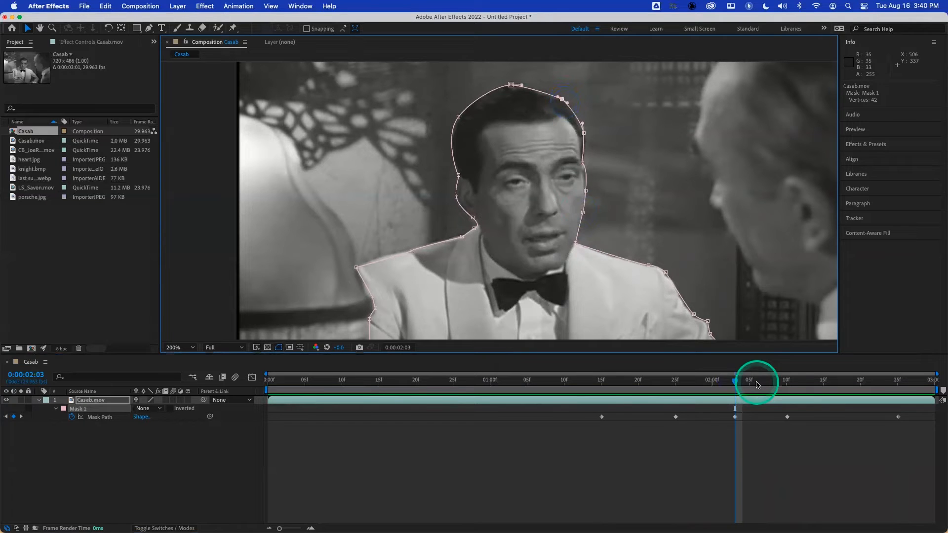
drag(745, 384, 637, 390)
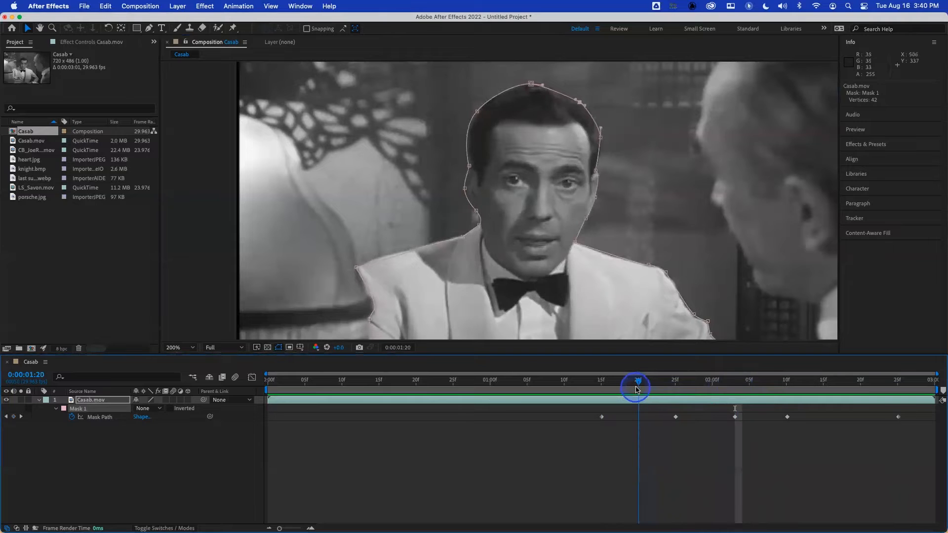
click(586, 219)
drag(586, 219, 597, 198)
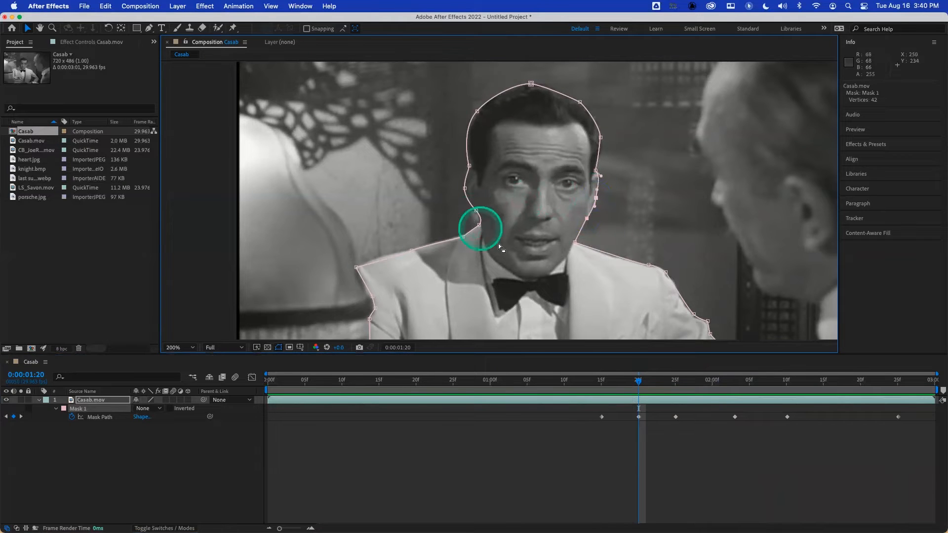
At 0:00:02:16, pull the mask vertices along the image-right hair, temple, cheek and collar in to the man's outline
drag(689, 381, 828, 379)
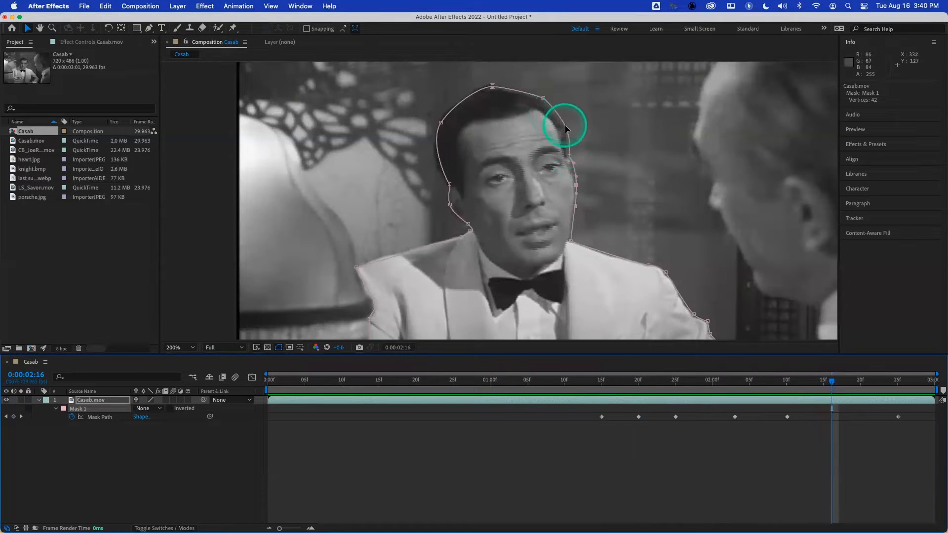
drag(568, 130, 566, 129)
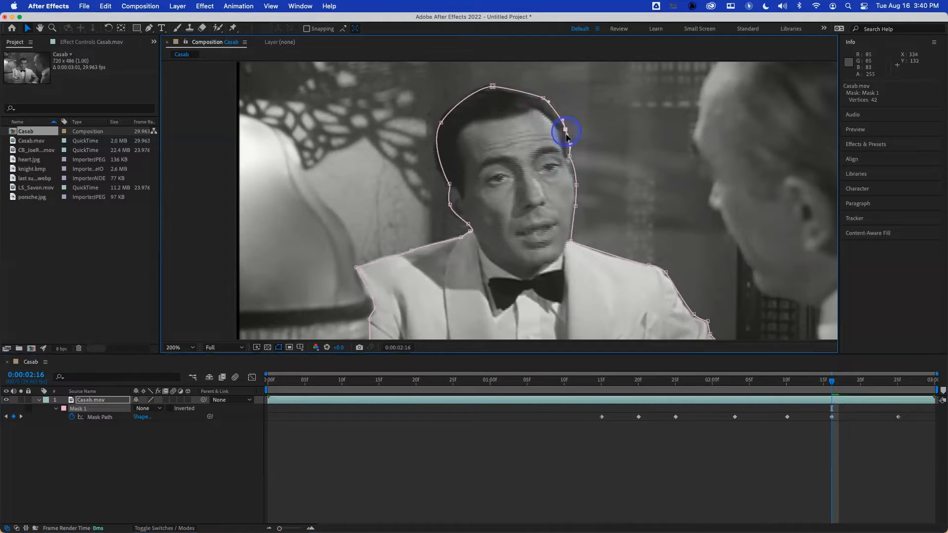
click(569, 157)
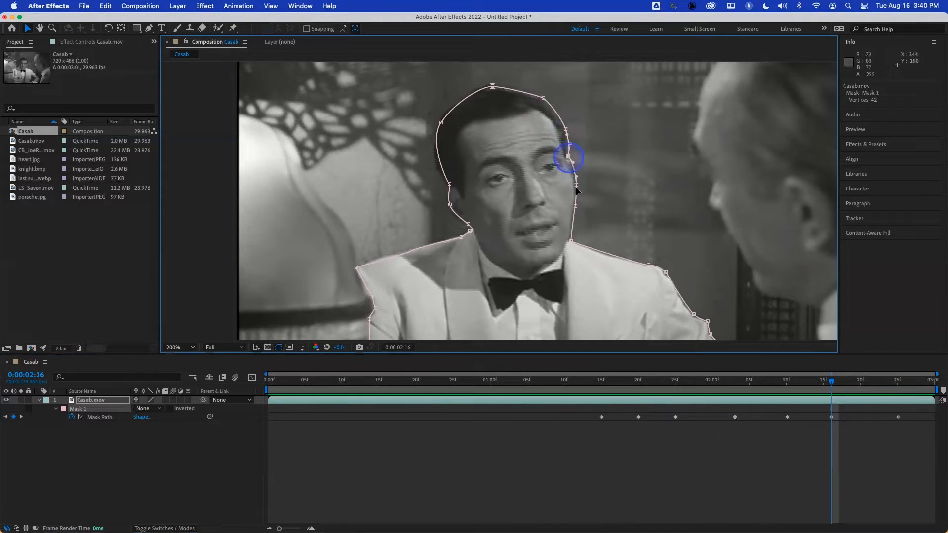
drag(576, 186, 574, 185)
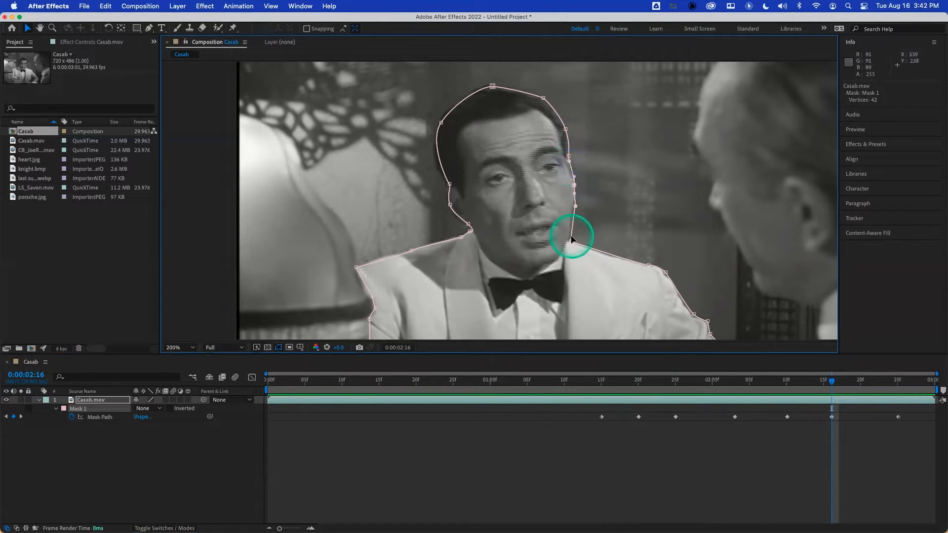
click(570, 242)
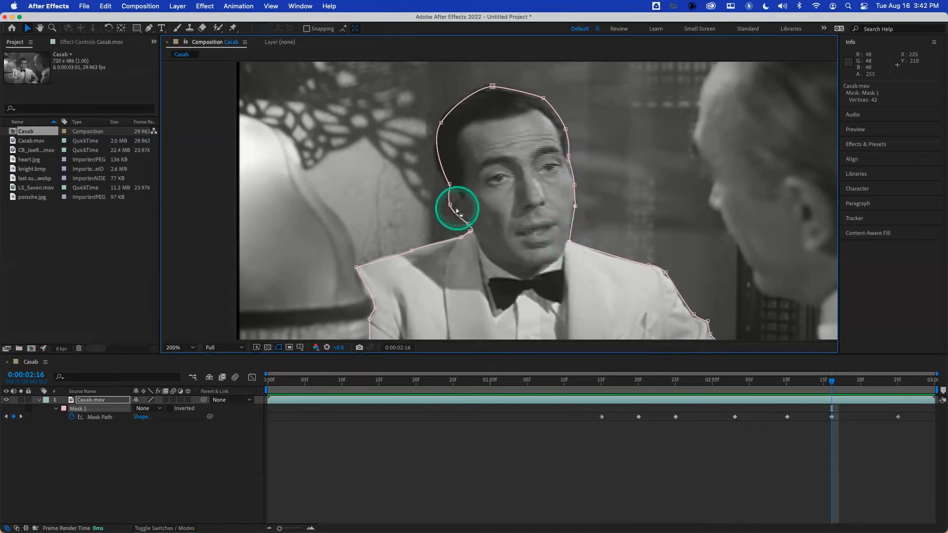
Adjust the mask vertices around the image-left hair, ear and neck to fit the man at 0:00:02:16
click(438, 123)
click(448, 184)
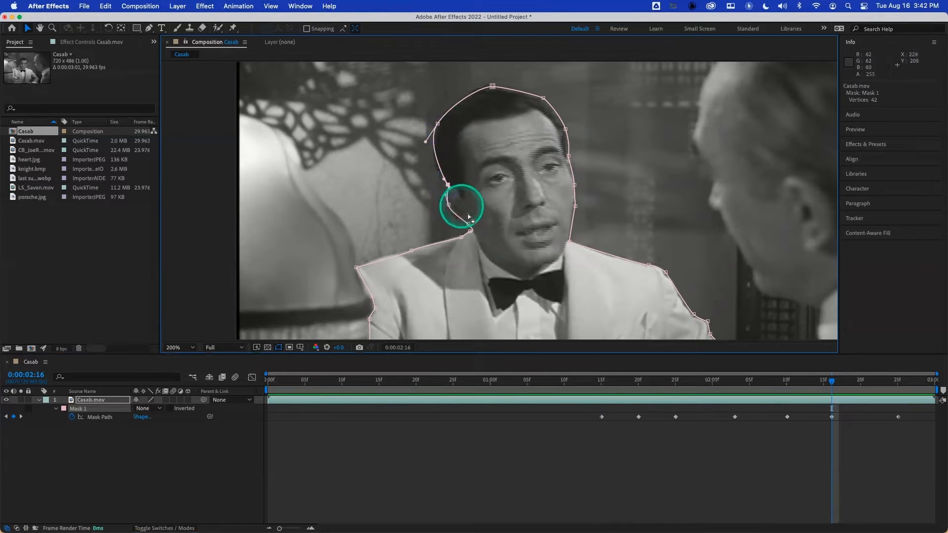
click(448, 205)
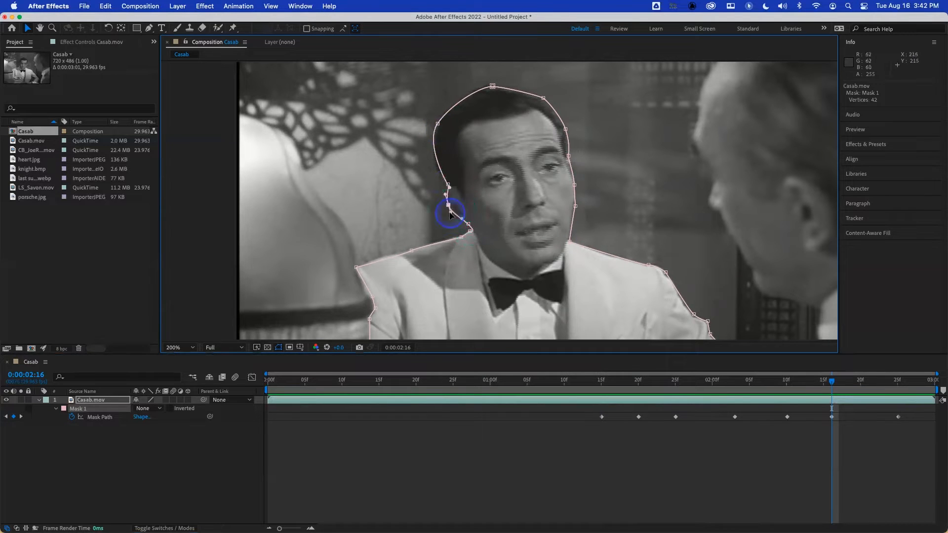
click(467, 222)
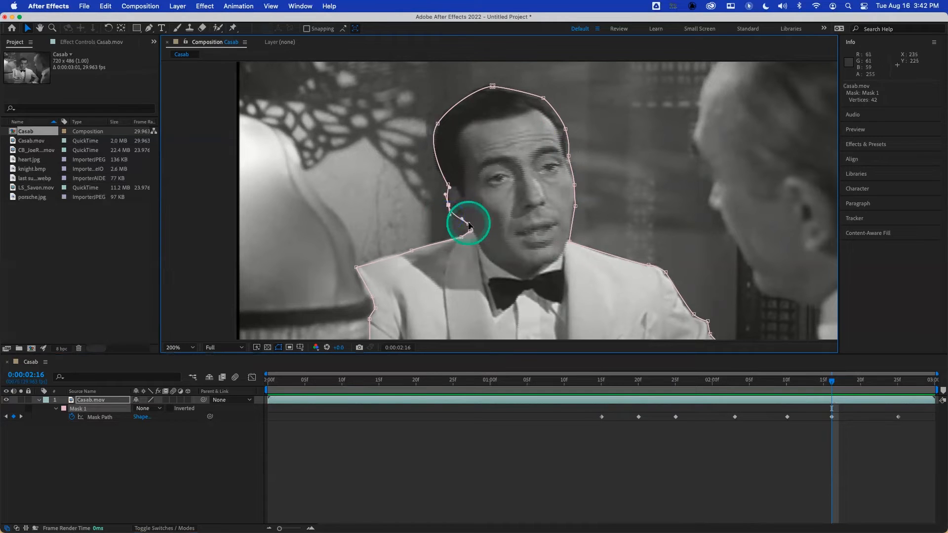
click(476, 234)
click(474, 232)
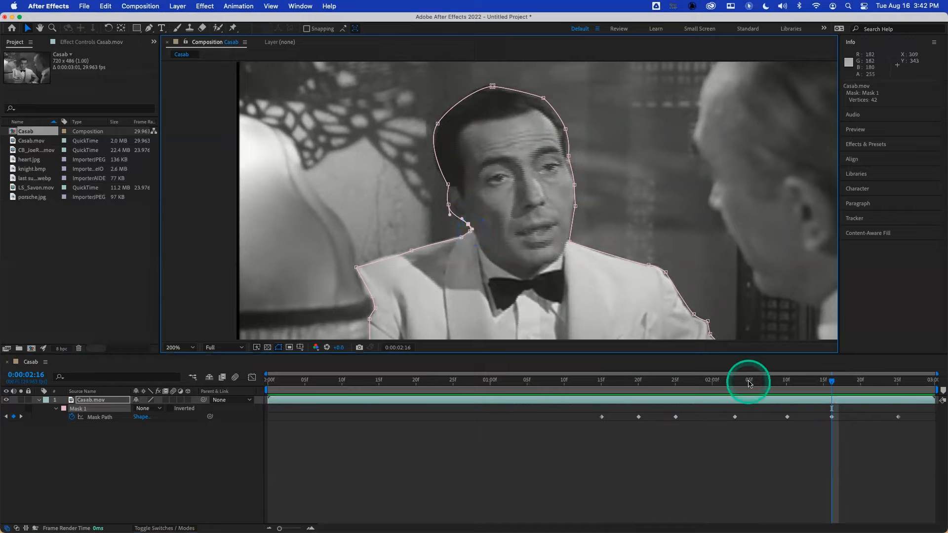
At 0:00:02:20, adjust the mask vertex on the image-right side of the hair and undo the unwanted path edit
drag(748, 382, 861, 384)
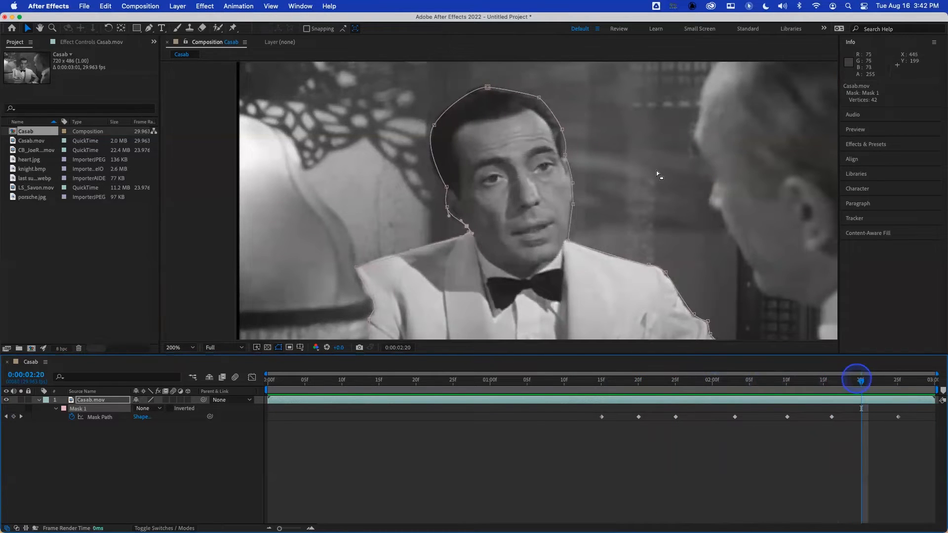
click(562, 129)
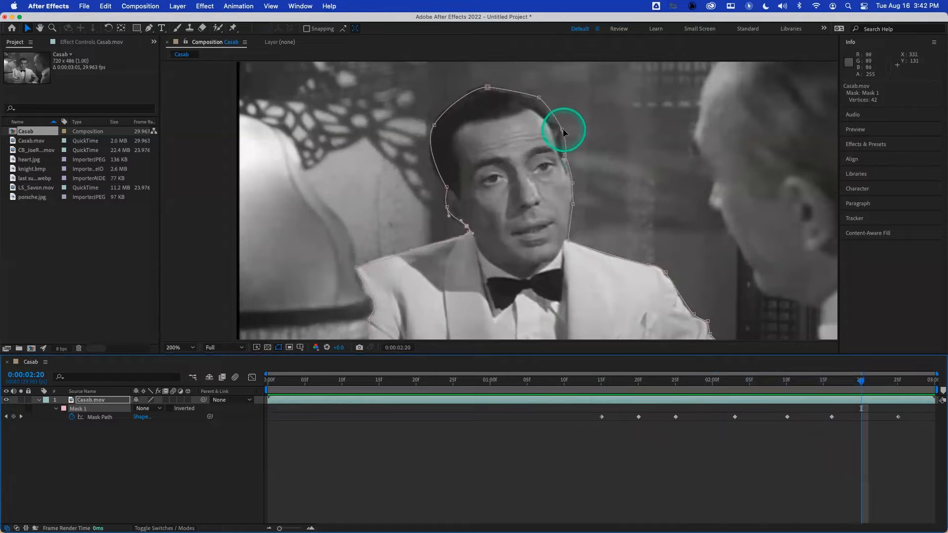
drag(566, 147, 549, 111)
click(561, 129)
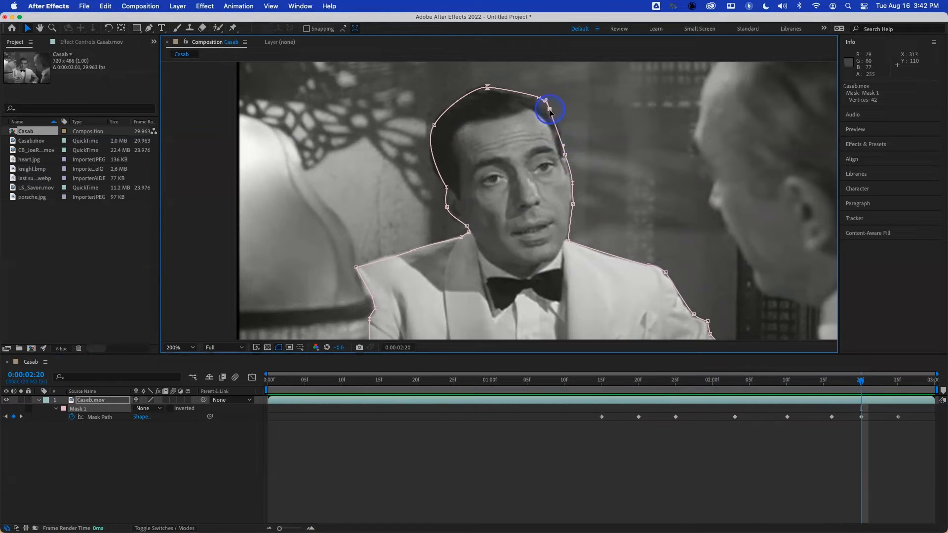
key(super+z)
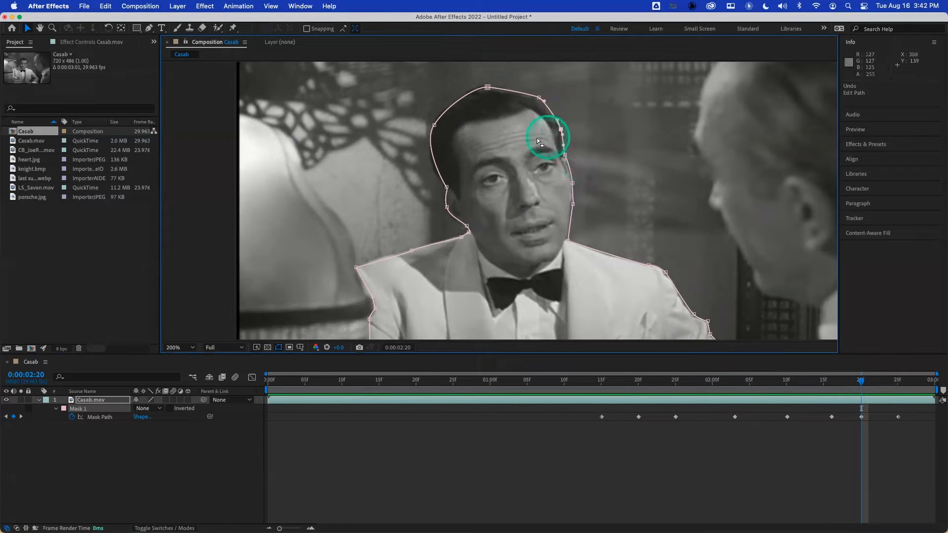
At 0:00:02:20, fit the mask vertices around the crown, image-left hair, ear and neck, and image-right jaw and collar
drag(434, 125, 433, 124)
drag(487, 88, 486, 89)
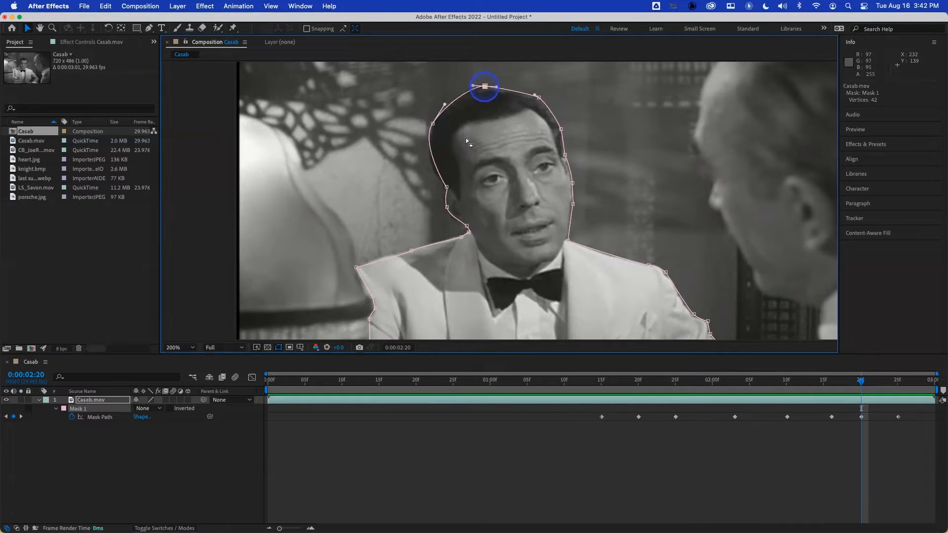
drag(450, 186, 464, 226)
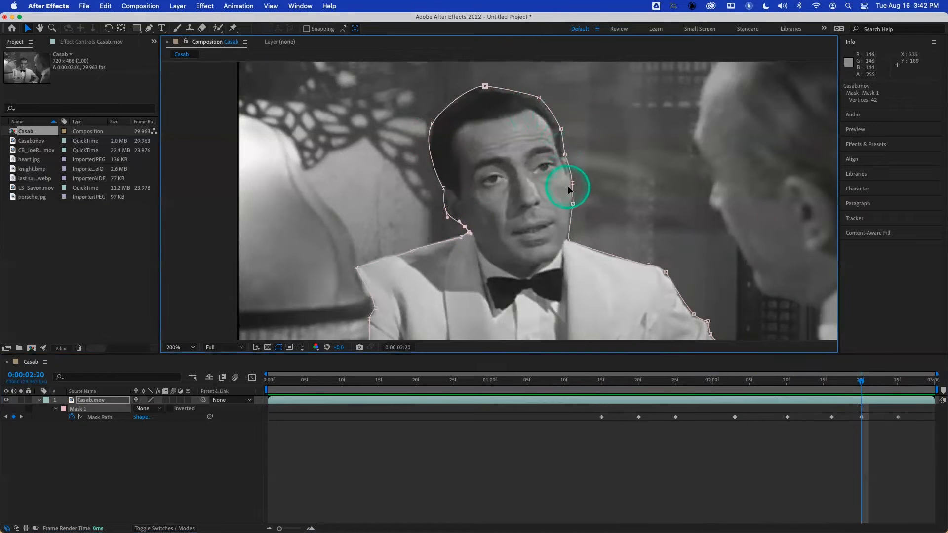
click(572, 204)
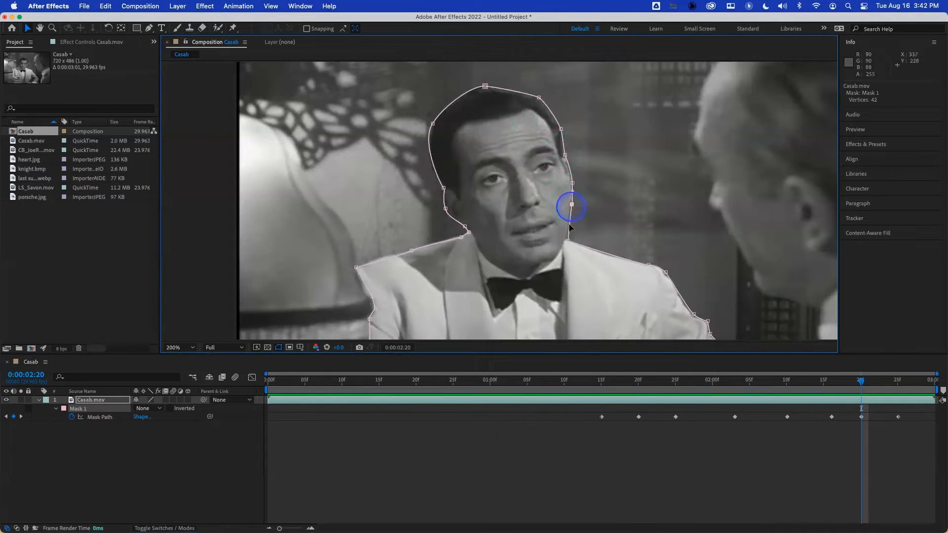
click(567, 241)
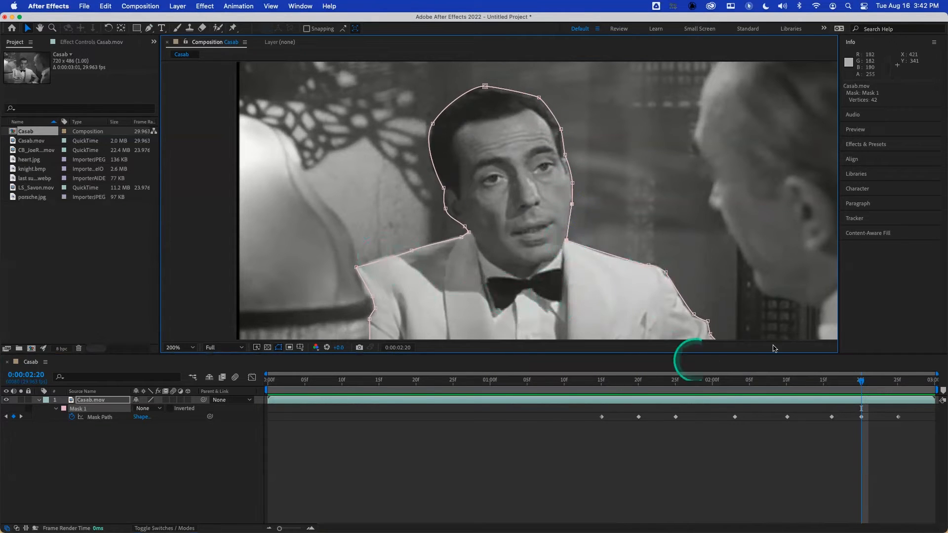
At 0:00:01:28, move the mask vertices at the image-right hair and temple outward to fit the head
drag(731, 386, 698, 365)
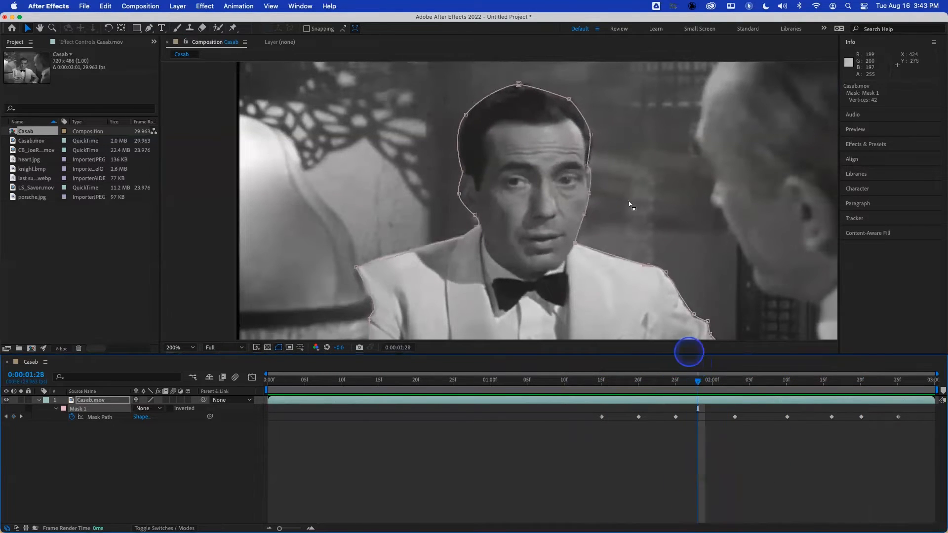
drag(592, 132, 592, 134)
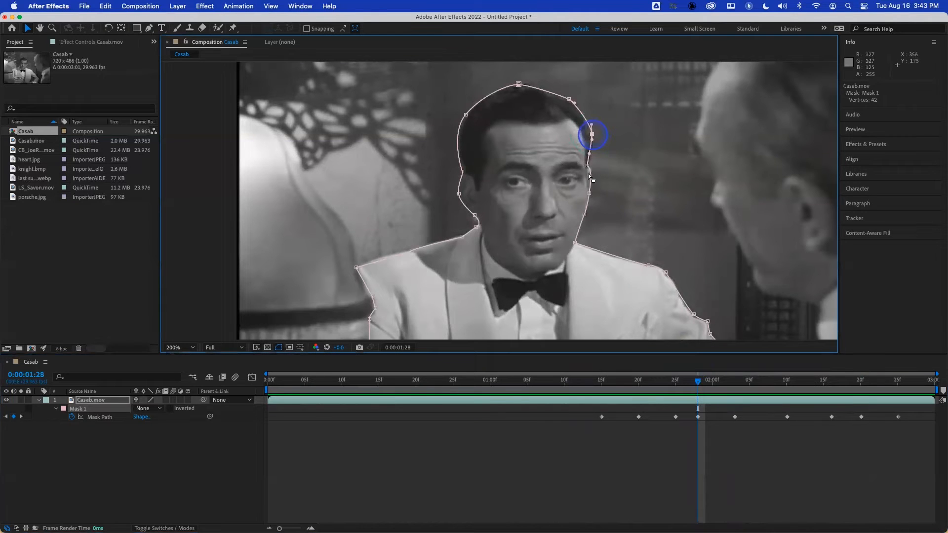
drag(587, 168, 590, 166)
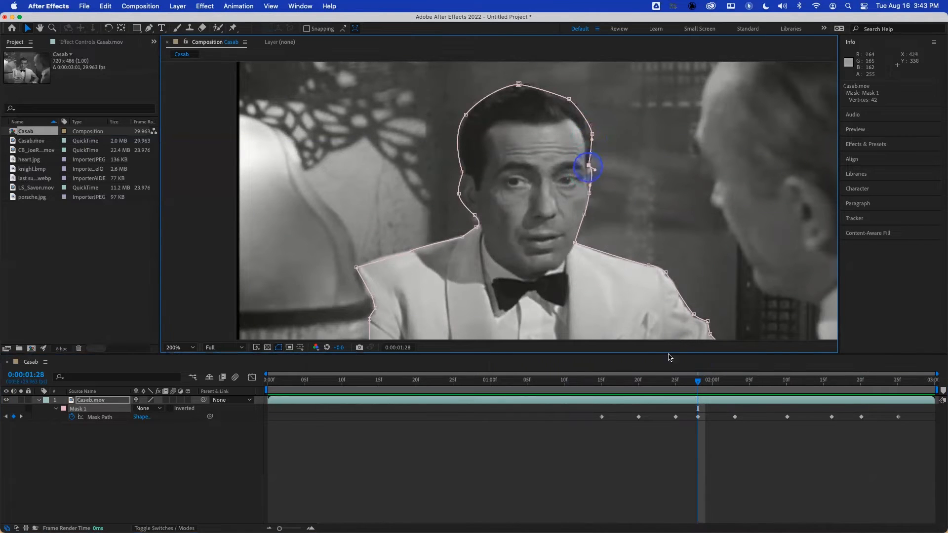
Set Mask 1's mode to Add to cut the man out of the background, and deselect the layer
drag(678, 379, 742, 383)
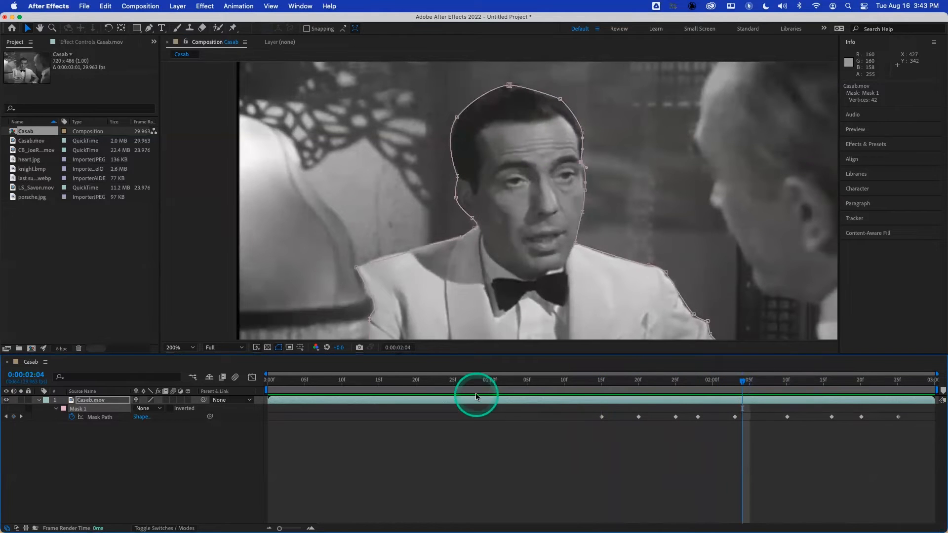
click(153, 408)
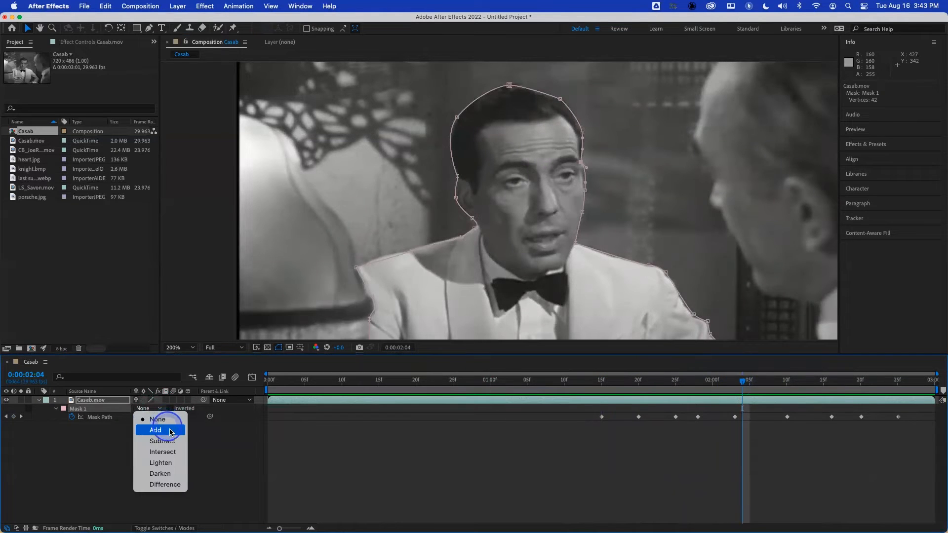
click(170, 431)
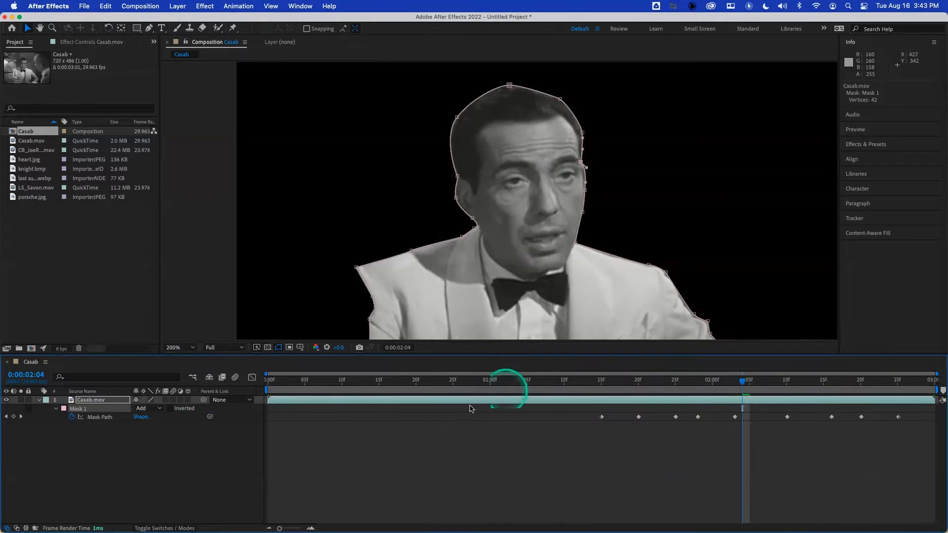
click(207, 467)
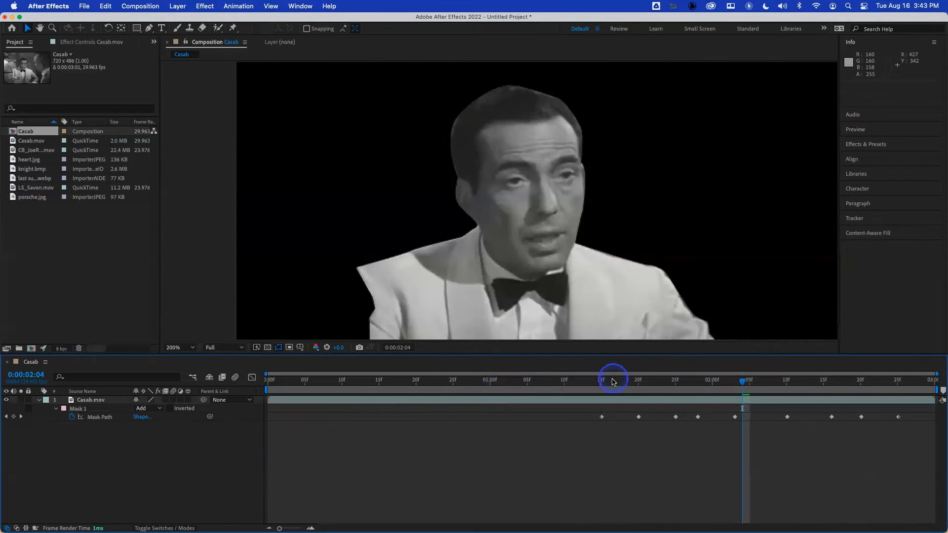
Preview the masked clip in motion, and show the Mask Feather property of Mask 1
drag(612, 381, 503, 382)
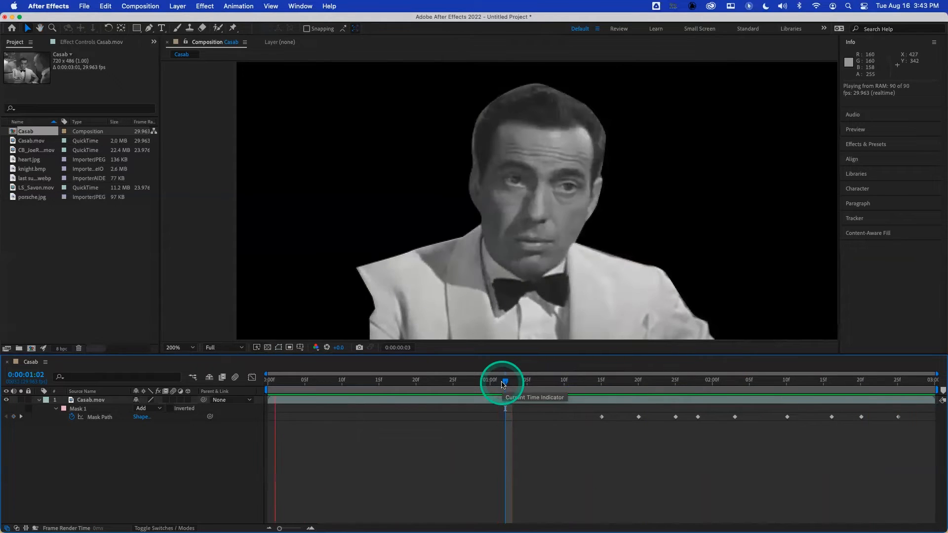
key(space)
key(f)
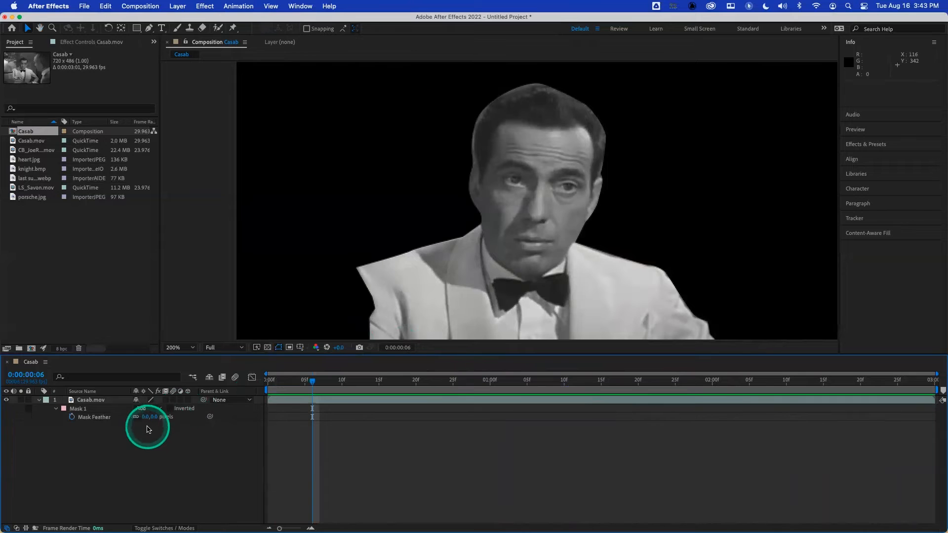
Set Mask 1's feather on the Casab.mov layer to 4 pixels, and deselect the layer
click(145, 418)
text(4)
key(Return)
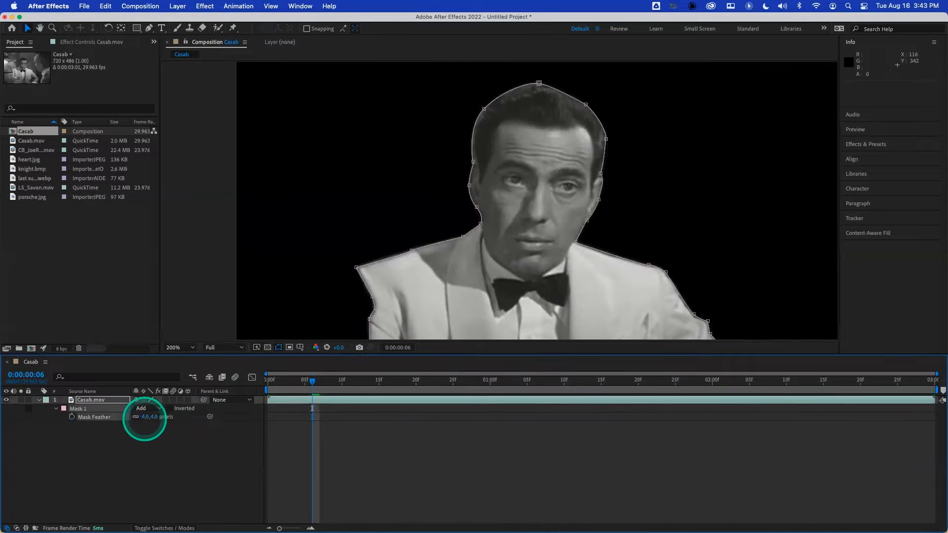
click(159, 464)
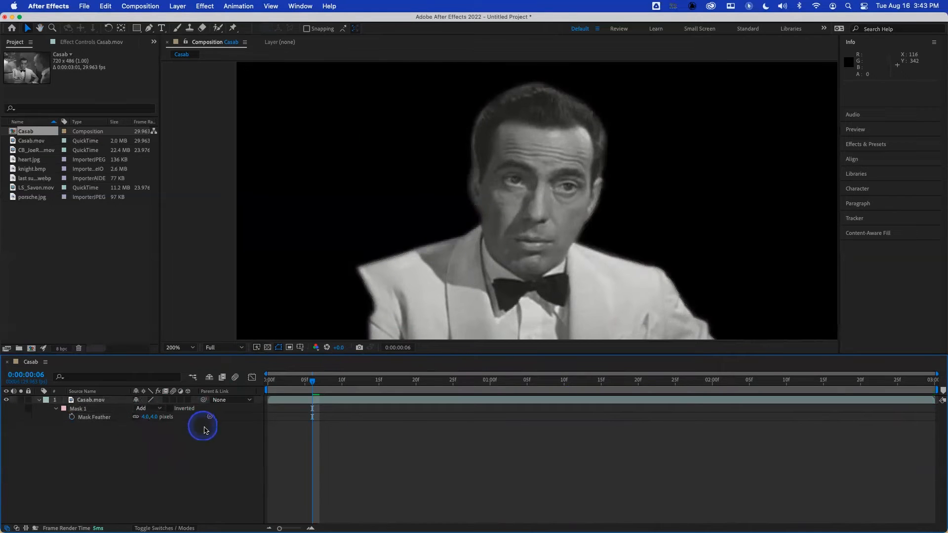
Reveal all of Mask 1's properties, set its Mask Expansion to -2 pixels, and deselect the layer
key(m)
key(m)
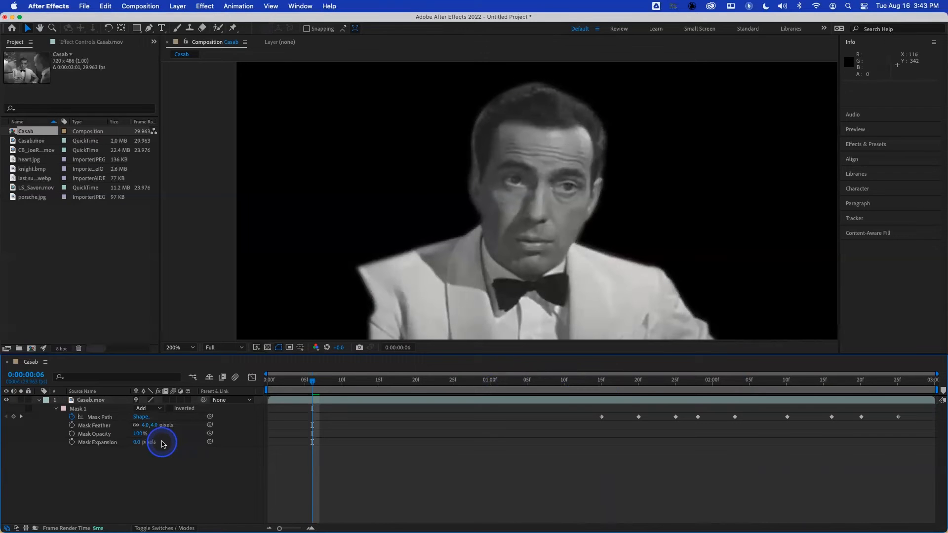
click(137, 444)
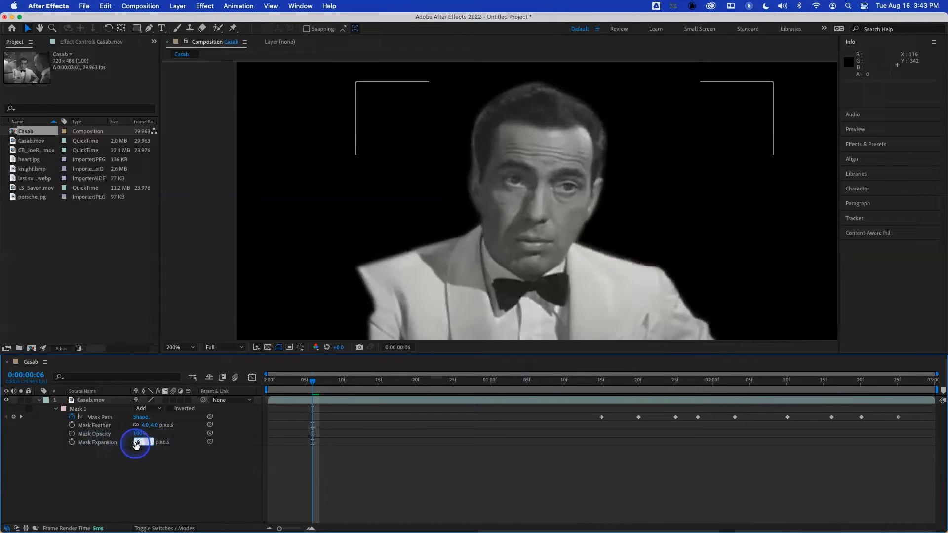
key(Down)
key(Down)
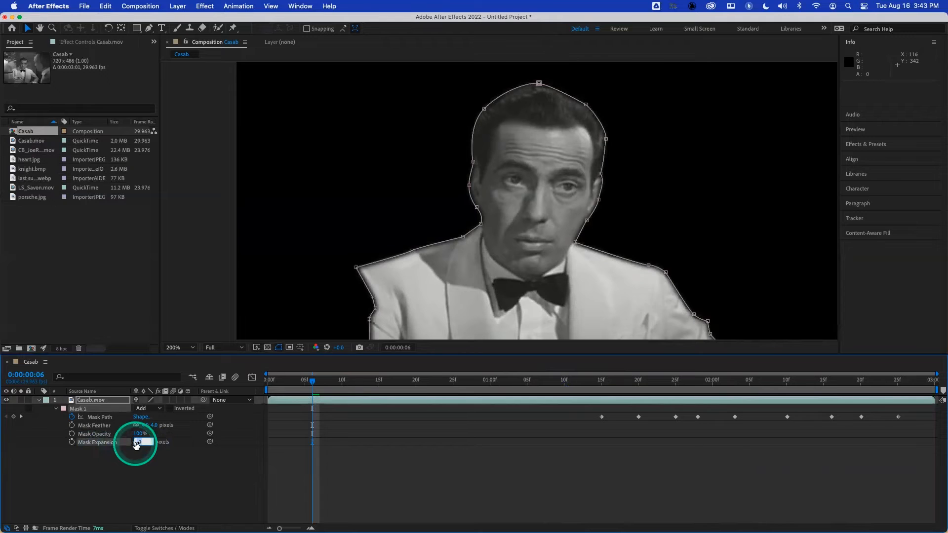
click(158, 467)
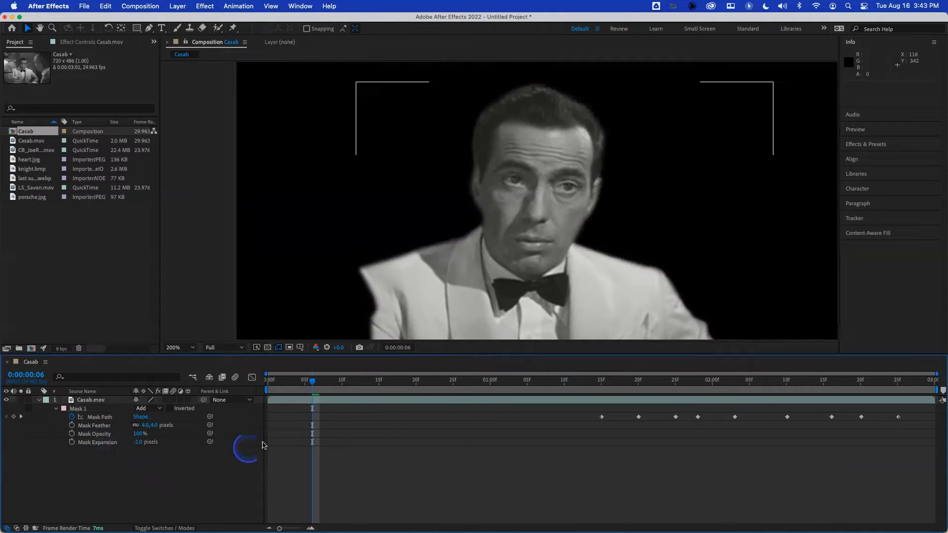
Preview the softened cutout, and at 0:00:02:25 adjust the mask vertex at the image-right side of the man's crown
click(527, 371)
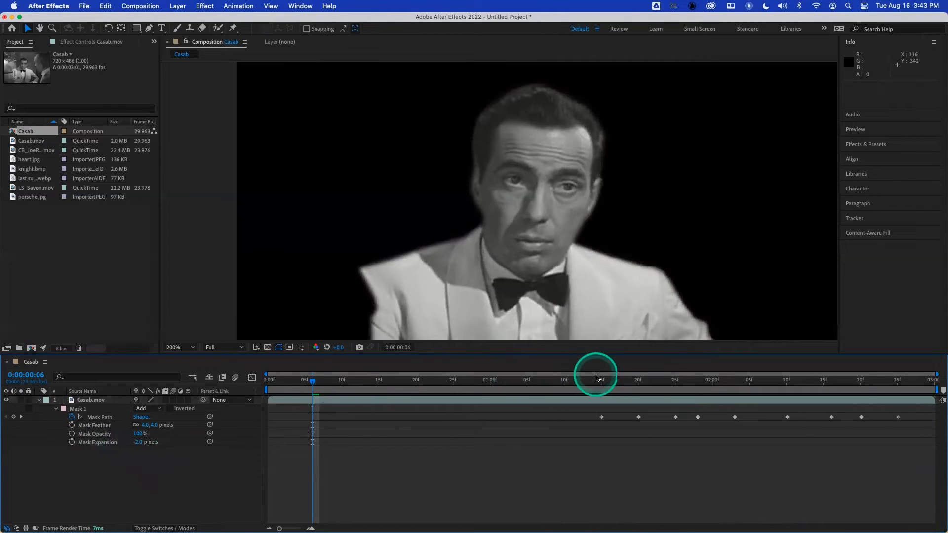
click(555, 383)
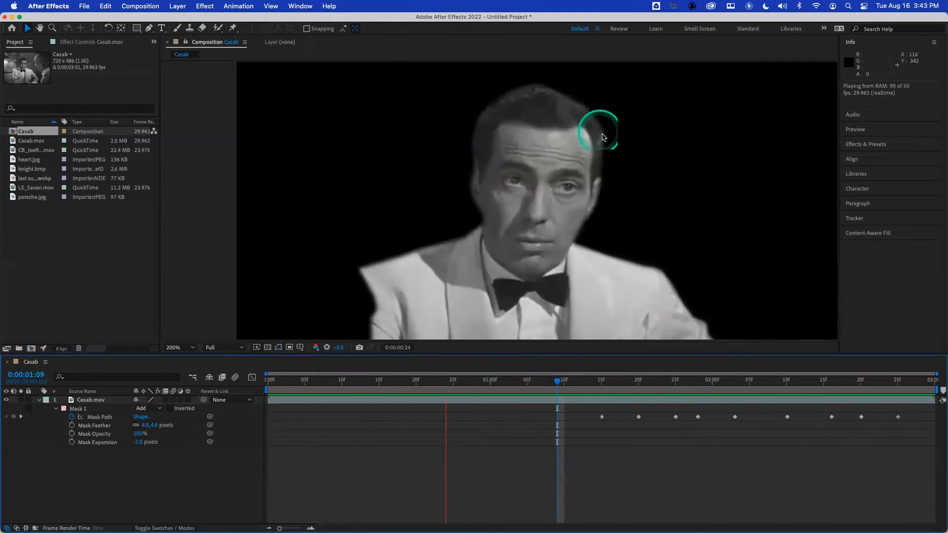
click(858, 380)
drag(860, 381, 898, 381)
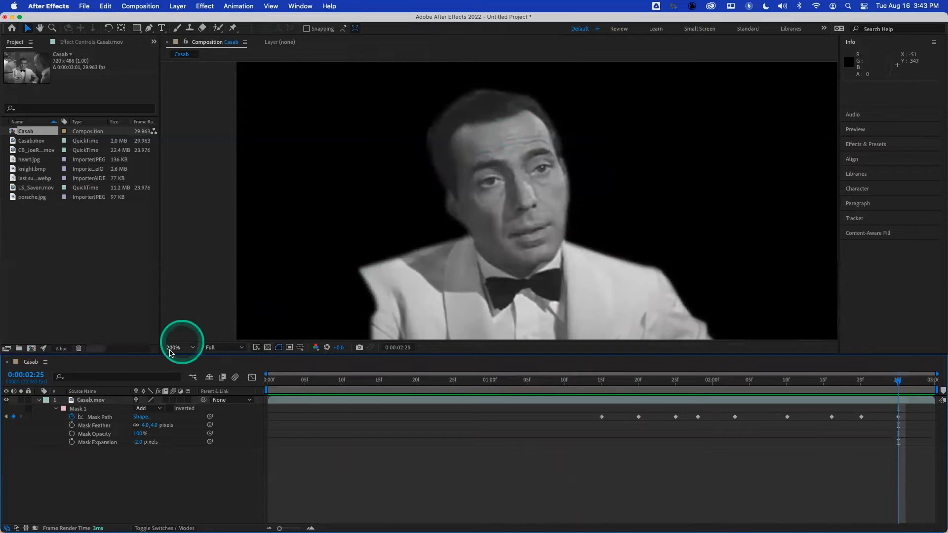
click(96, 400)
click(534, 98)
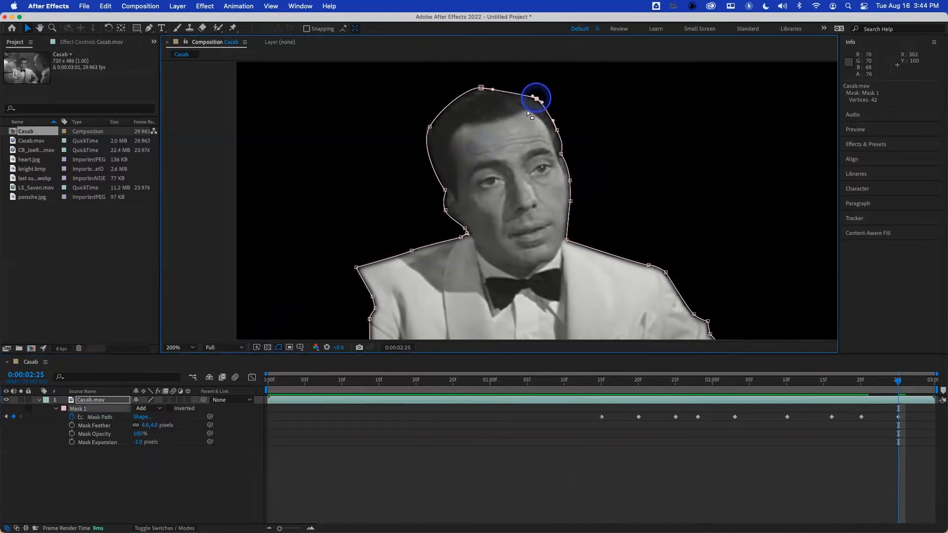
Scrub back to 0:00:01:02 and play the clip to check the mask edge in motion
click(857, 384)
drag(857, 384, 503, 392)
key(space)
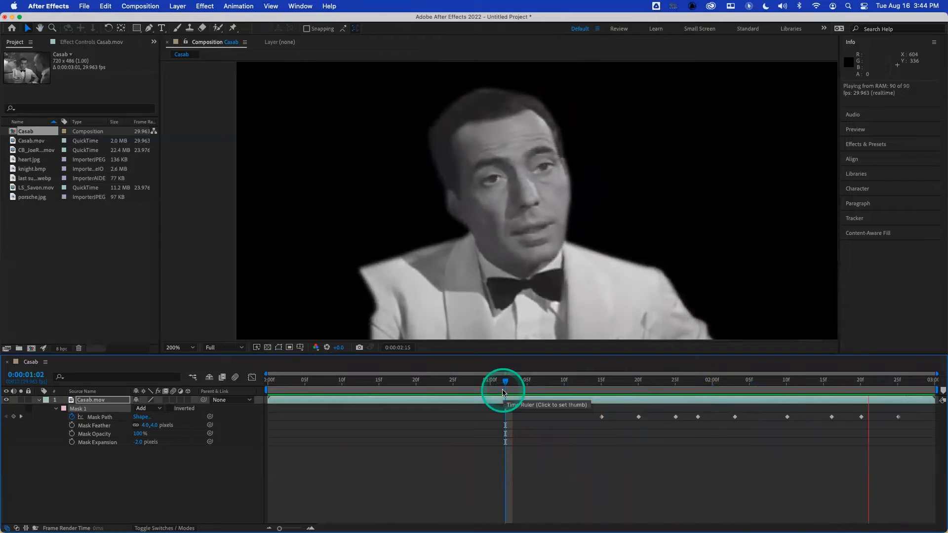
key(space)
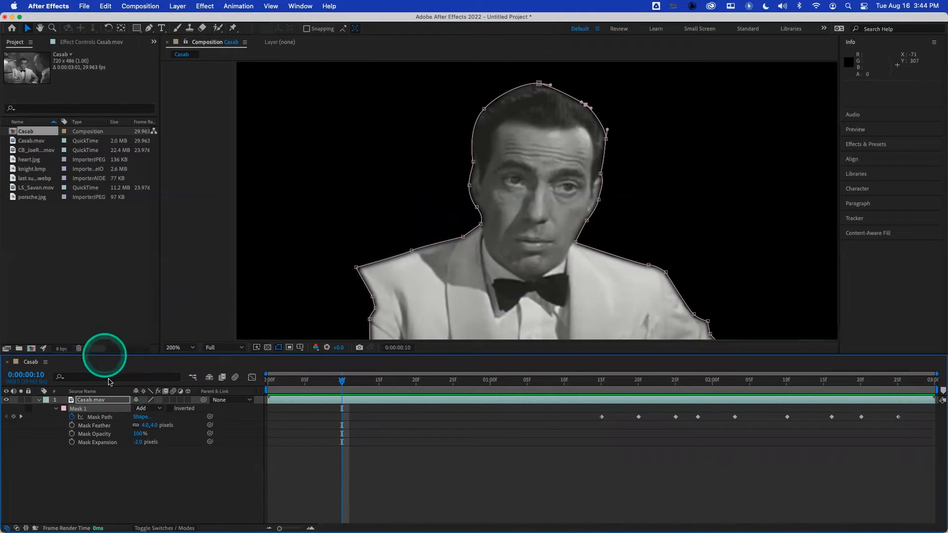
Collapse the Casab.mov layer, create a magenta solid beneath it, and preview the cutout against that colour
click(39, 400)
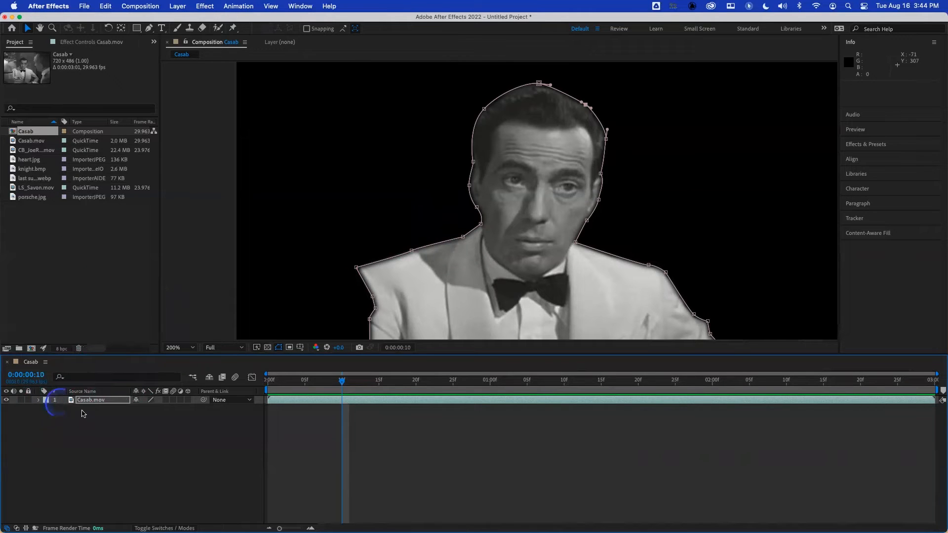
click(119, 430)
key(super+y)
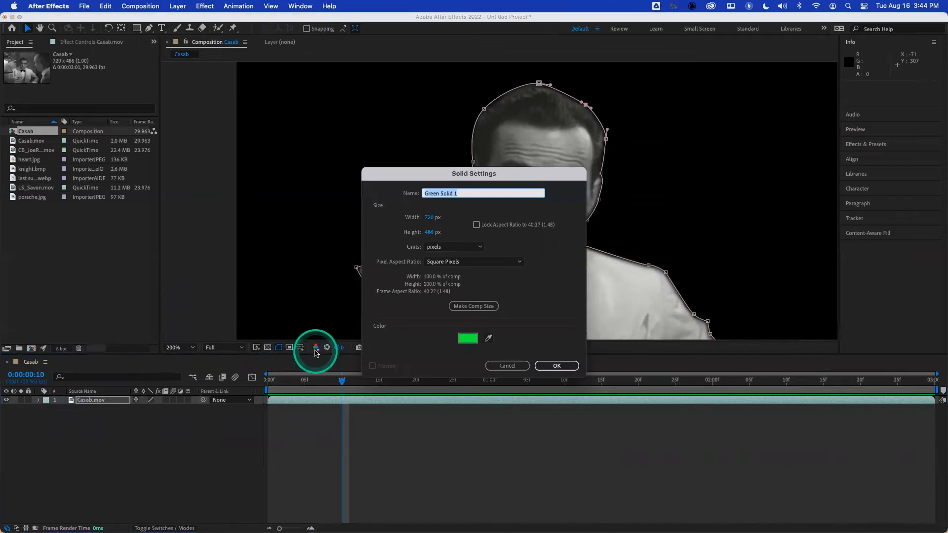
click(474, 325)
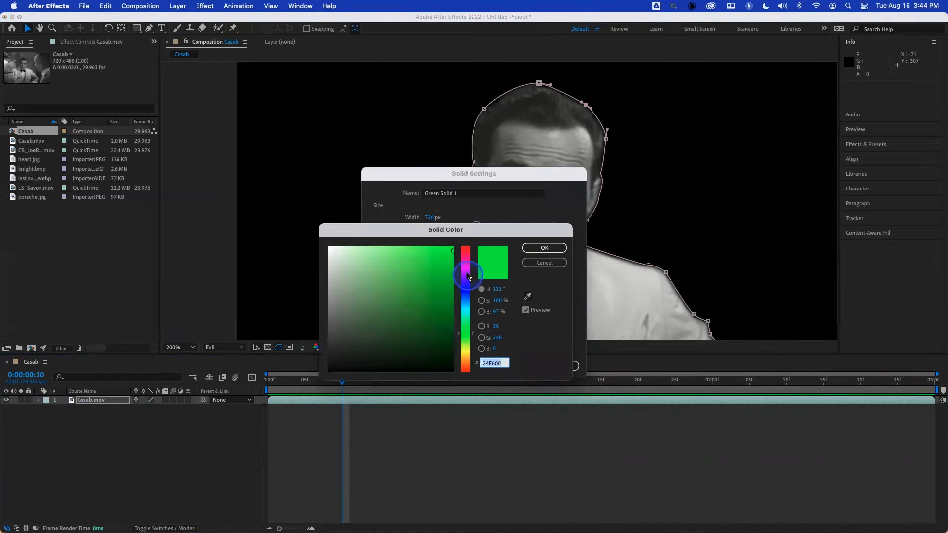
click(464, 265)
click(538, 248)
click(554, 363)
drag(105, 398, 117, 413)
key(space)
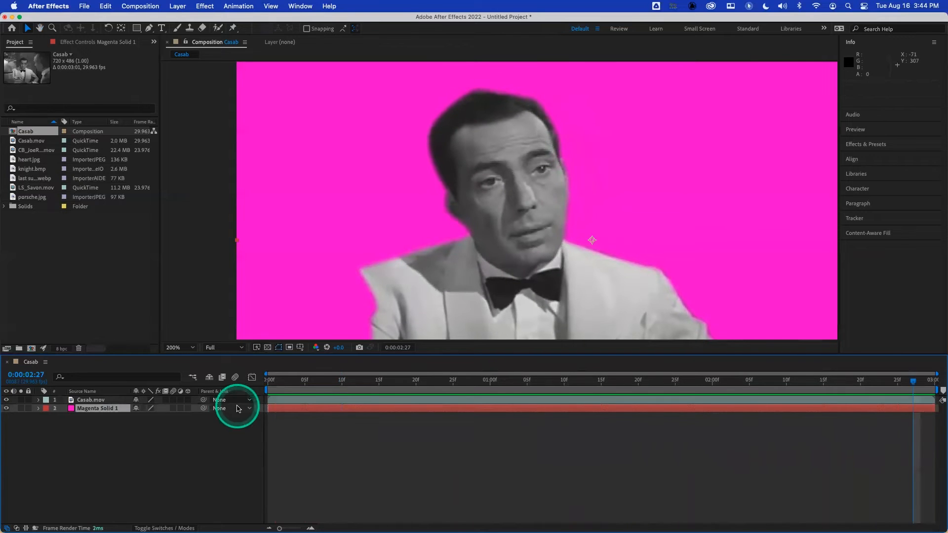
Delete the magenta solid layer from the Casab composition
click(105, 410)
key(Delete)
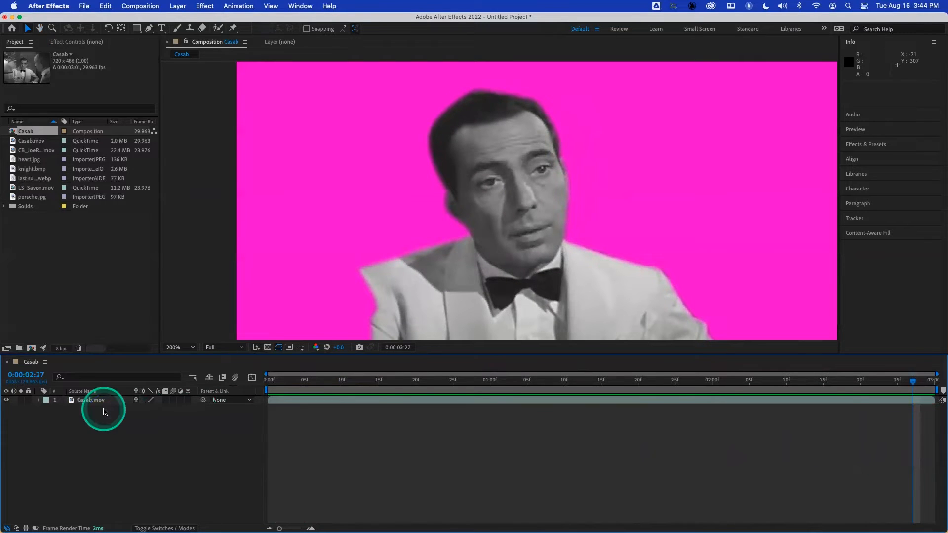
click(96, 281)
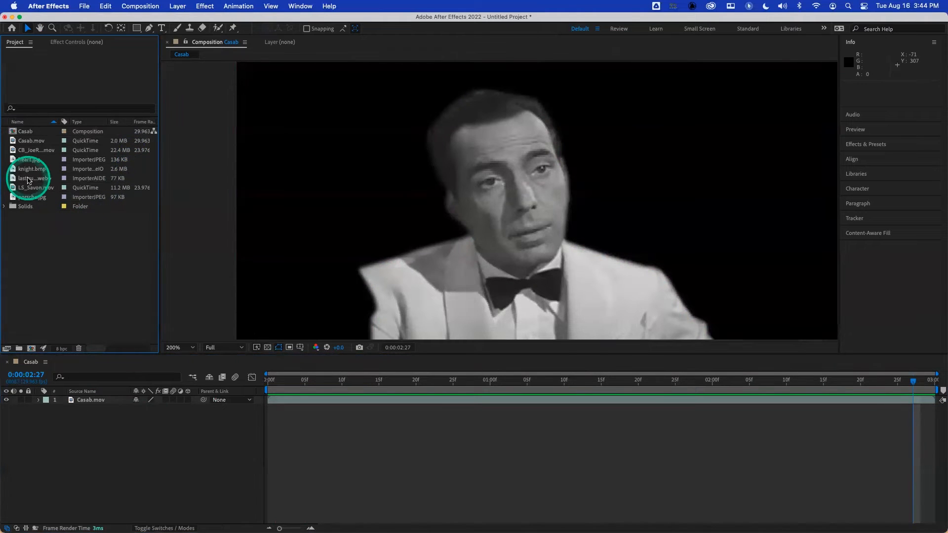
Add last supper.webp to the composition above Casab.mov, and fit it to the composition's full size
drag(28, 180, 86, 400)
scroll(555, 205, up, 1)
scroll(557, 205, down, 2)
scroll(557, 206, down, 1)
scroll(557, 207, up, 1)
scroll(557, 206, down, 1)
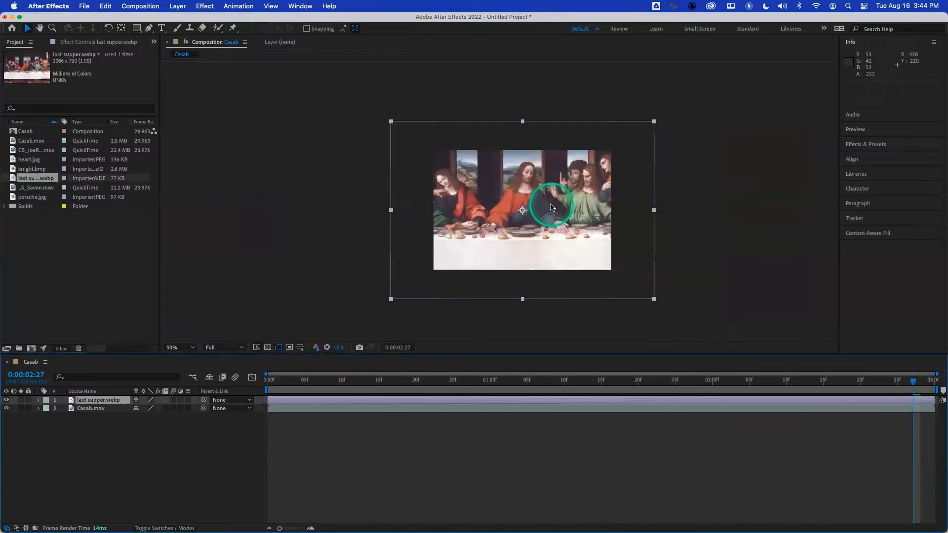
key(super+alt+f)
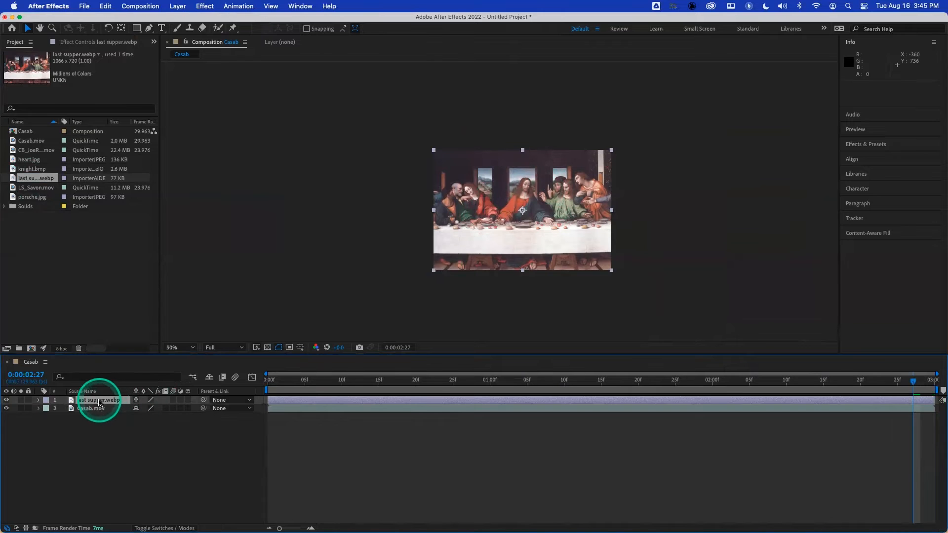
With the Pen tool, start a mask on last supper.webp from the image-left red-robed figure's head down through the gap to the central figure's sleeve
key(.)
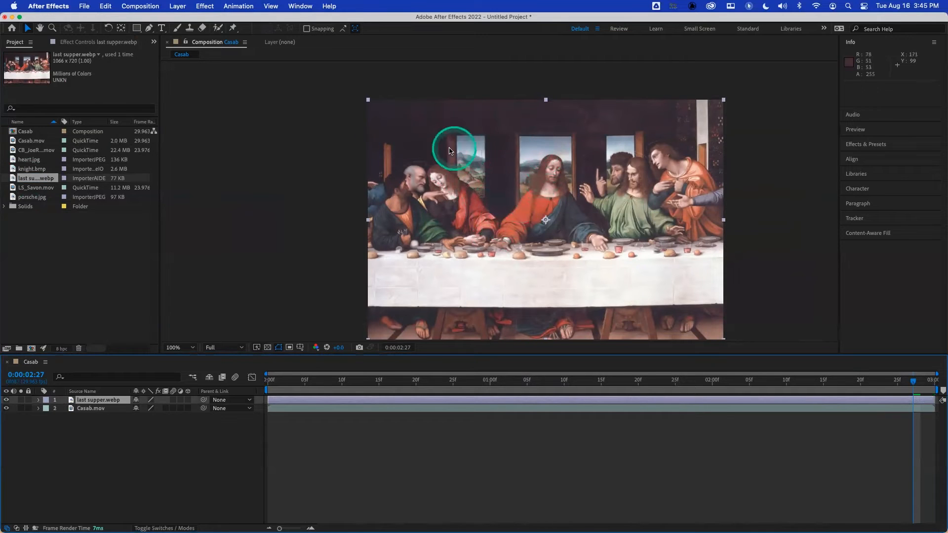
click(148, 29)
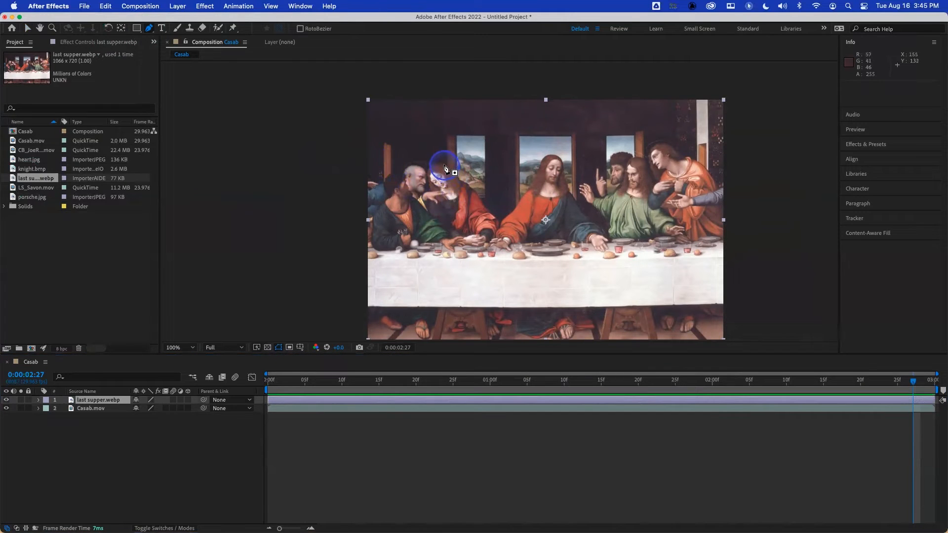
click(442, 164)
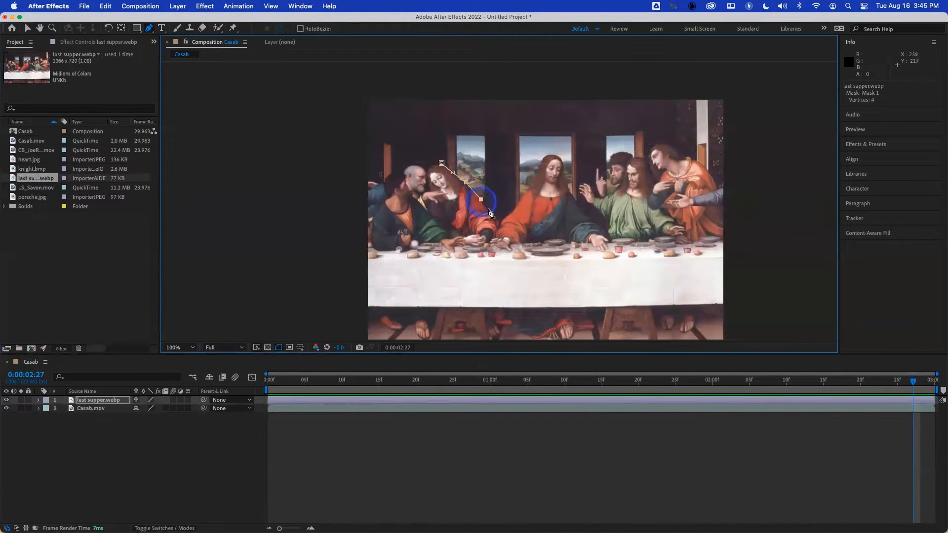
click(494, 216)
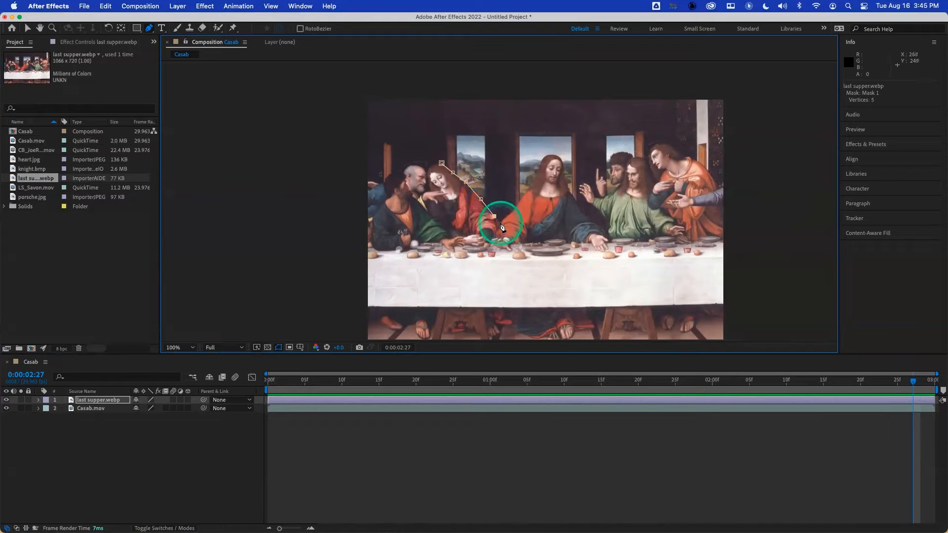
click(509, 216)
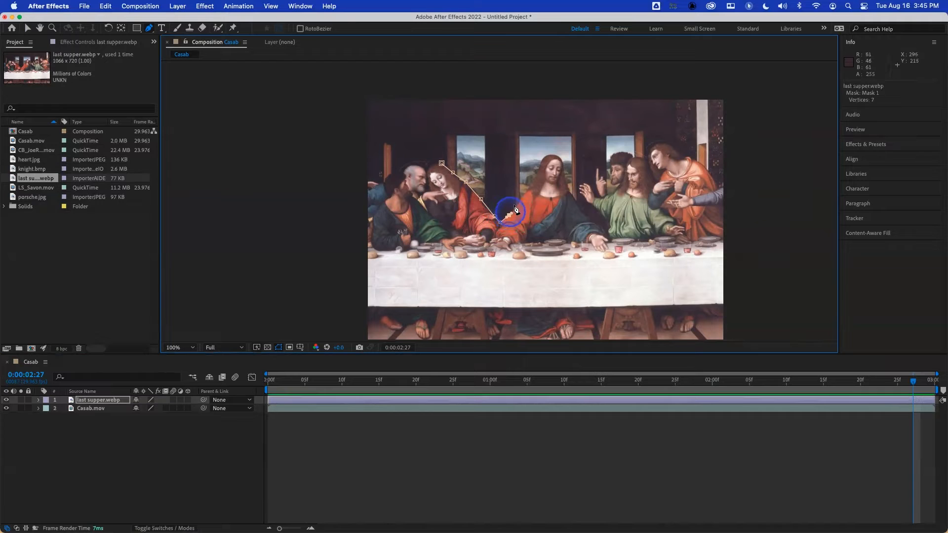
click(519, 208)
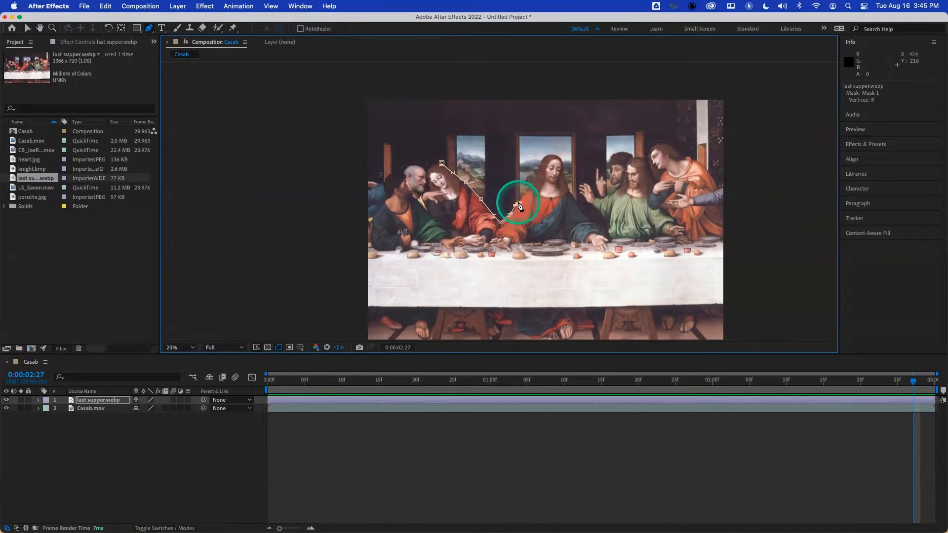
Continue the painting's mask up the central figure's shoulder and hair to the top of the head, and close it across the wall above
key(comma)
key(period)
key(period)
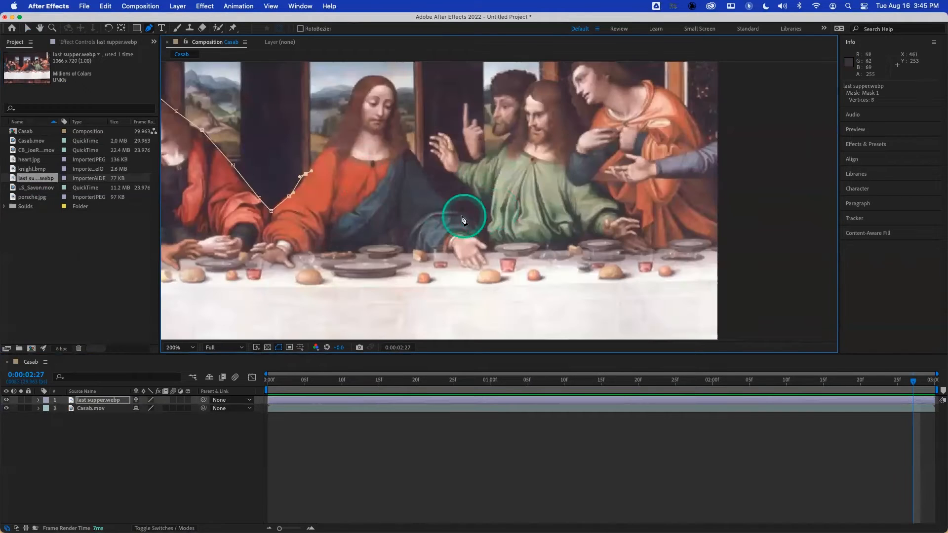
drag(317, 196, 352, 213)
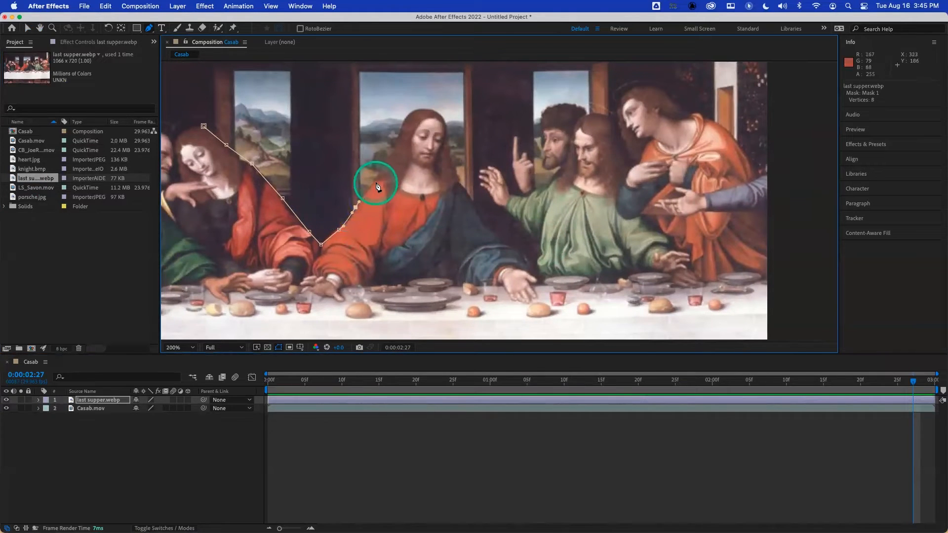
click(377, 182)
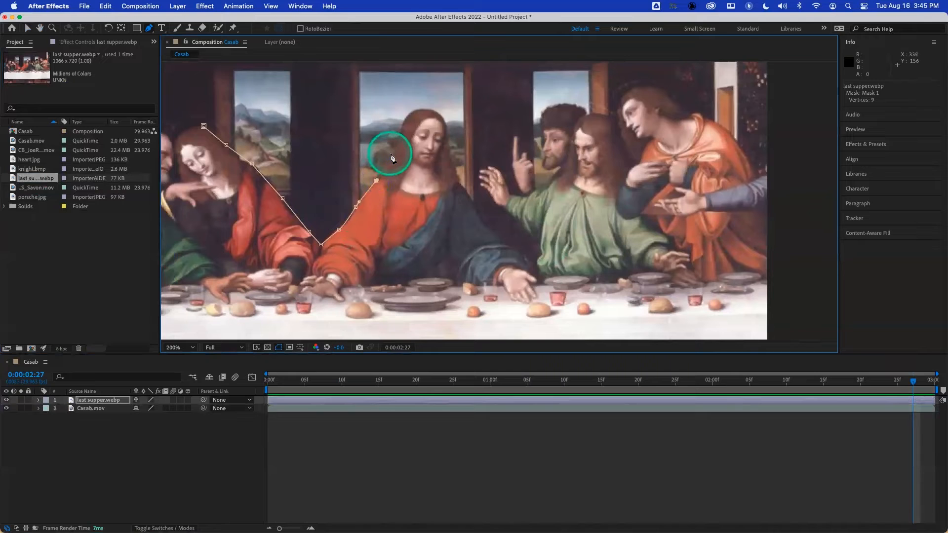
click(413, 111)
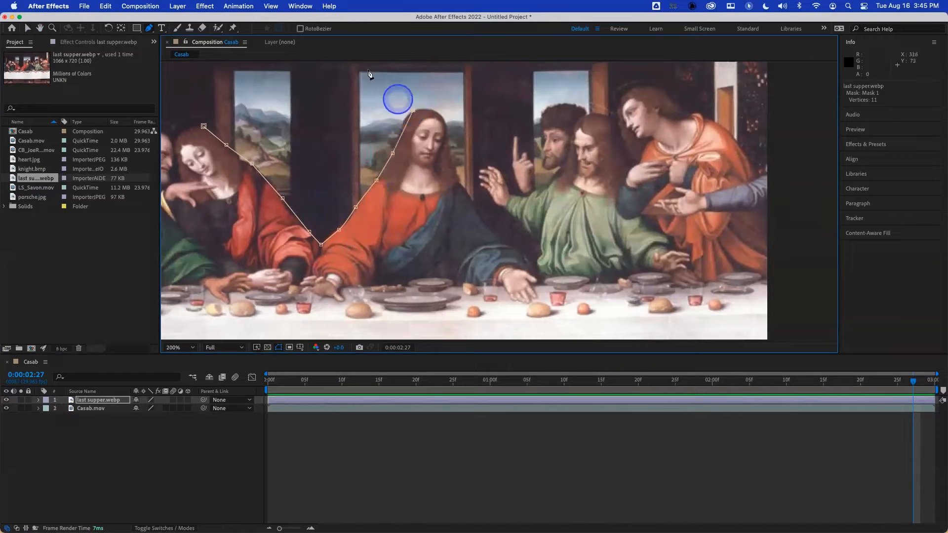
click(333, 66)
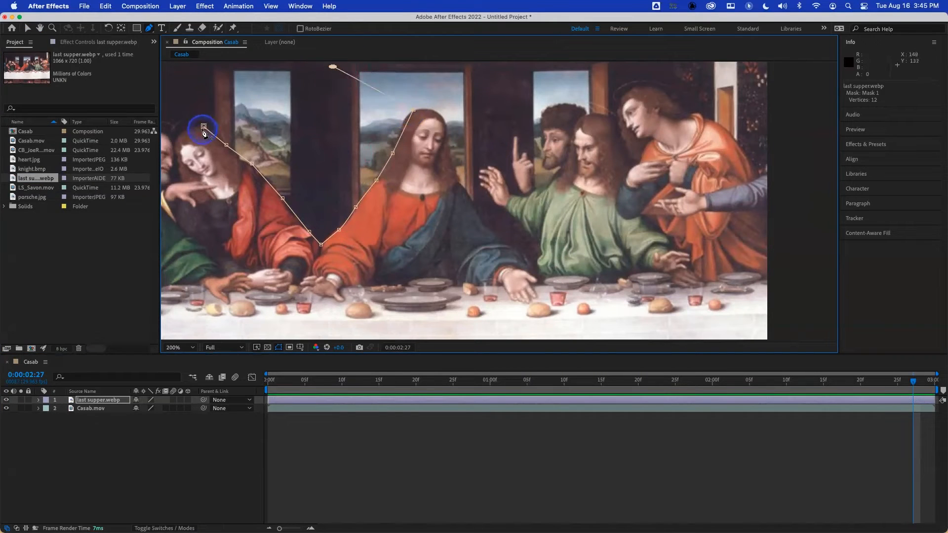
click(204, 128)
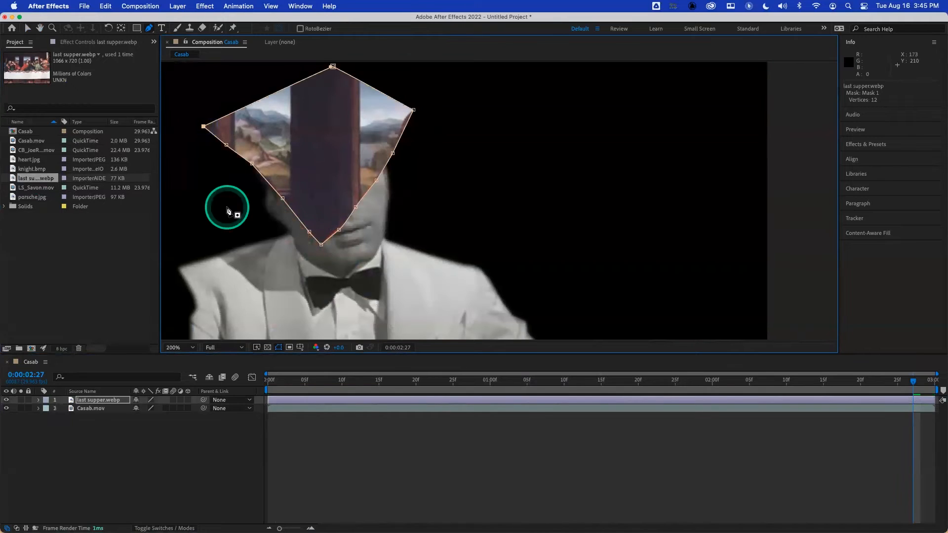
Show Mask 1 of the last supper.webp layer and set its mode to Subtract
key(m)
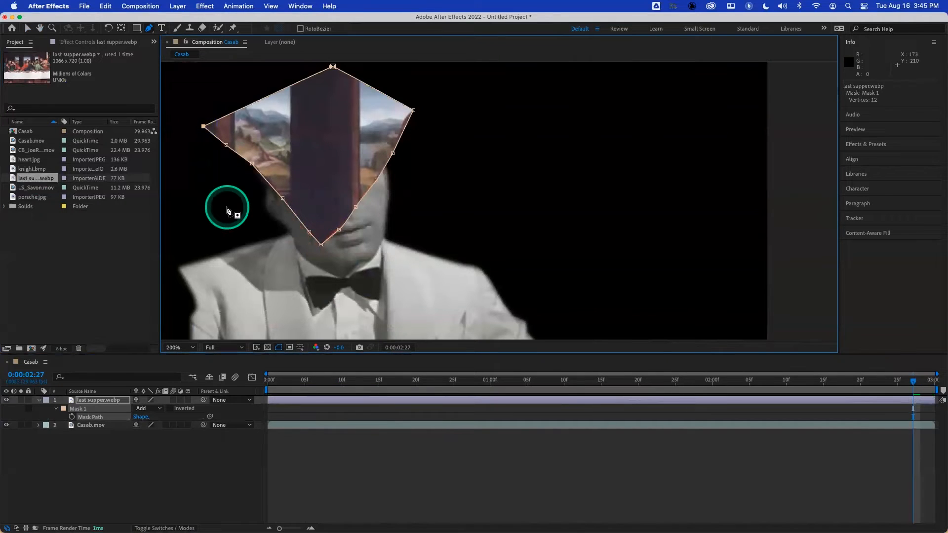
click(157, 410)
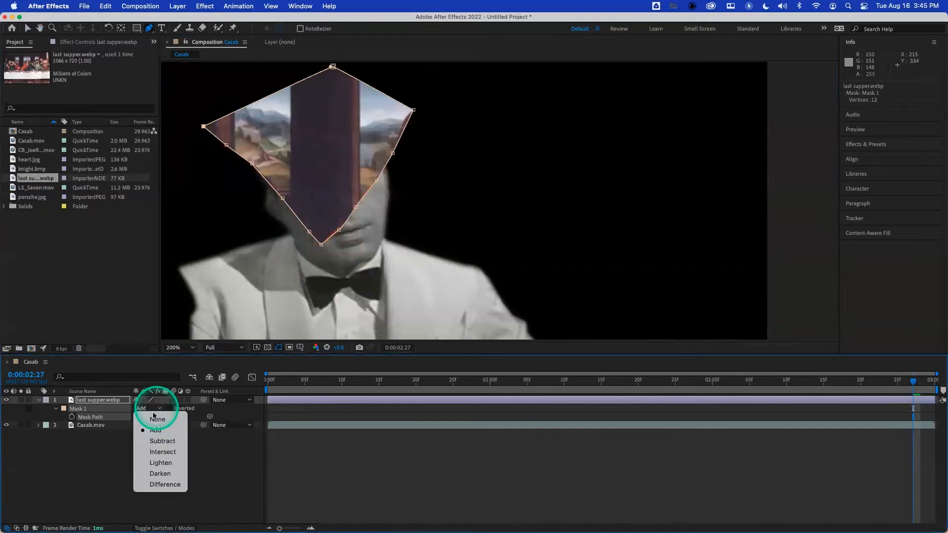
click(157, 443)
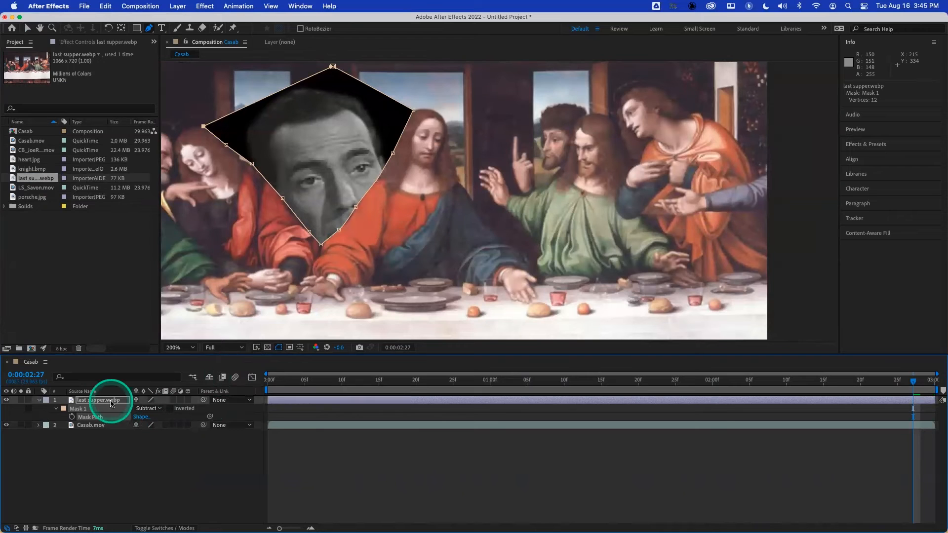
Set the Mask Feather of Mask 1 on the last supper.webp layer to 3 pixels
click(101, 425)
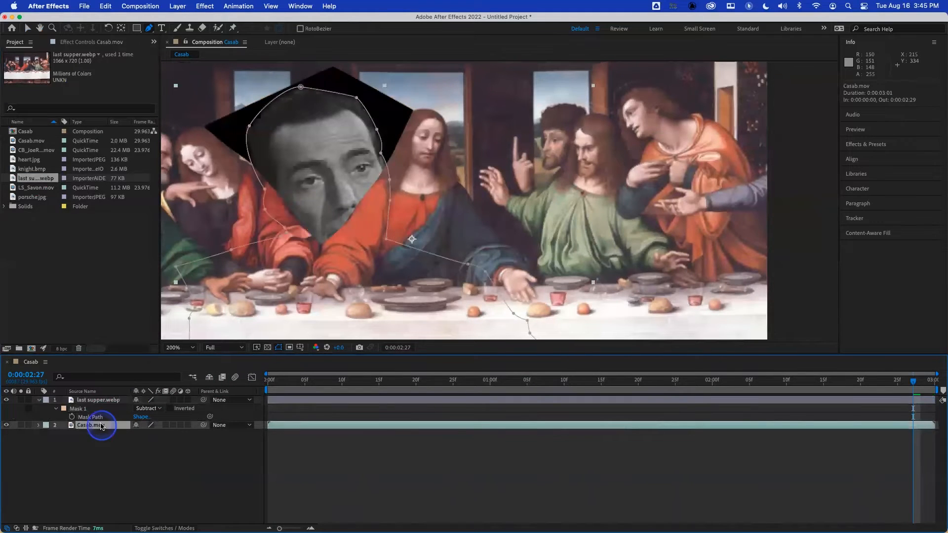
click(97, 400)
key(f)
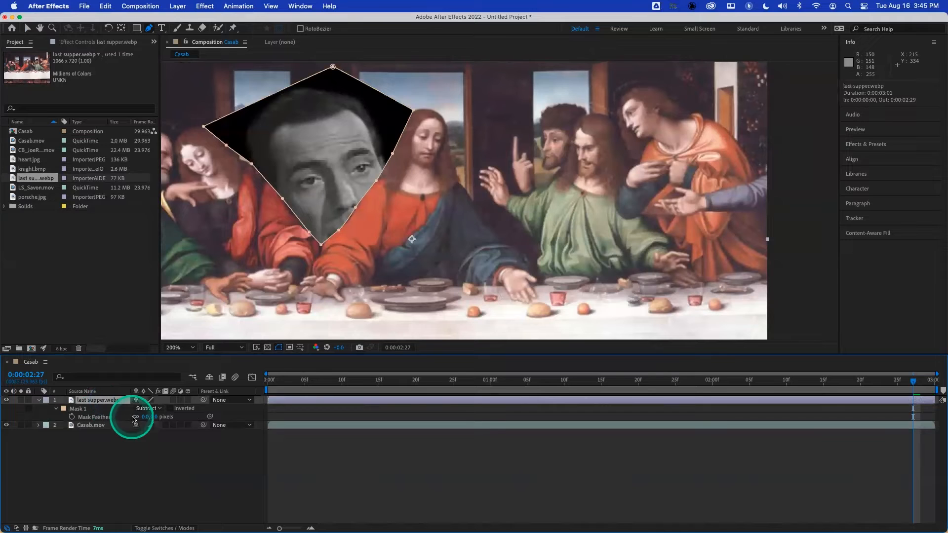
click(146, 417)
text(3)
key(Return)
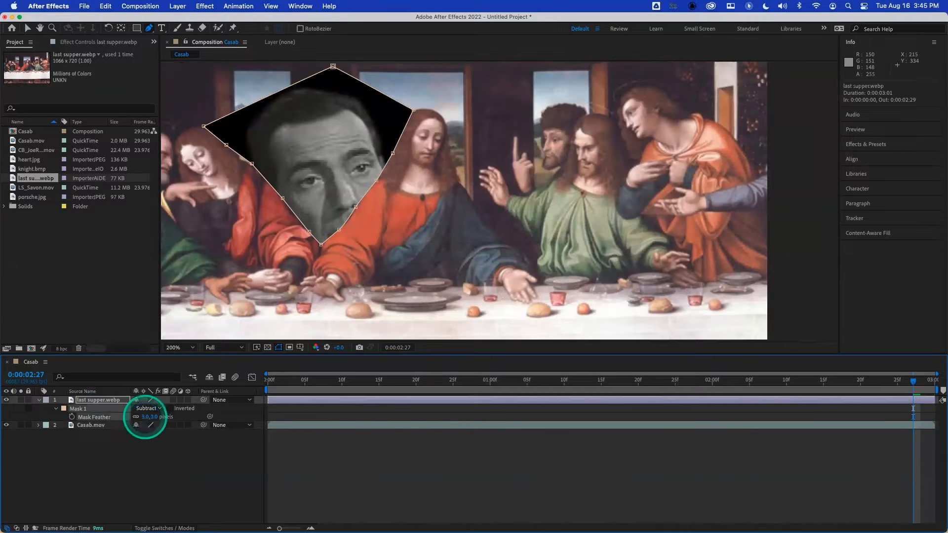
click(139, 454)
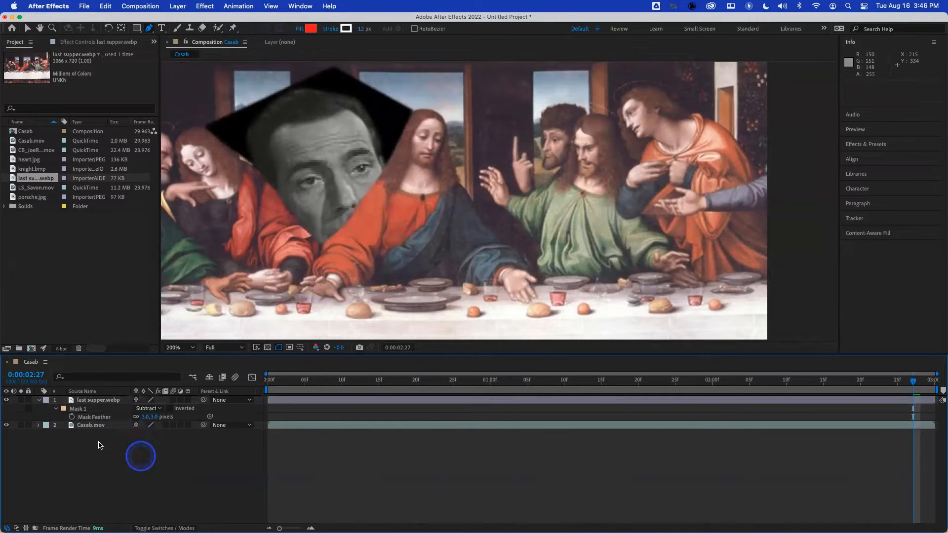
Scale Casab.mov to 39% and move it so the man sits in the painting's cut-out gap, at about 294.5, 185
click(99, 426)
key(s)
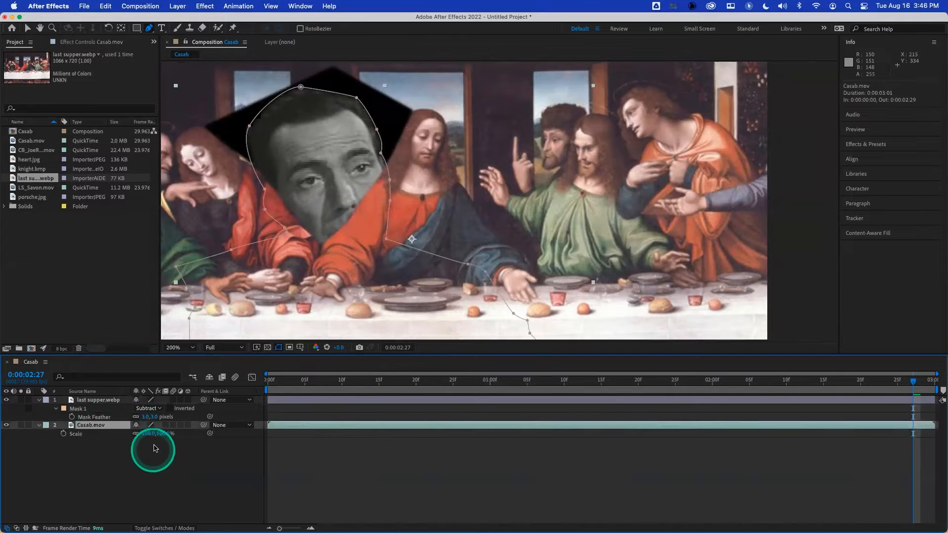
drag(152, 439, 119, 433)
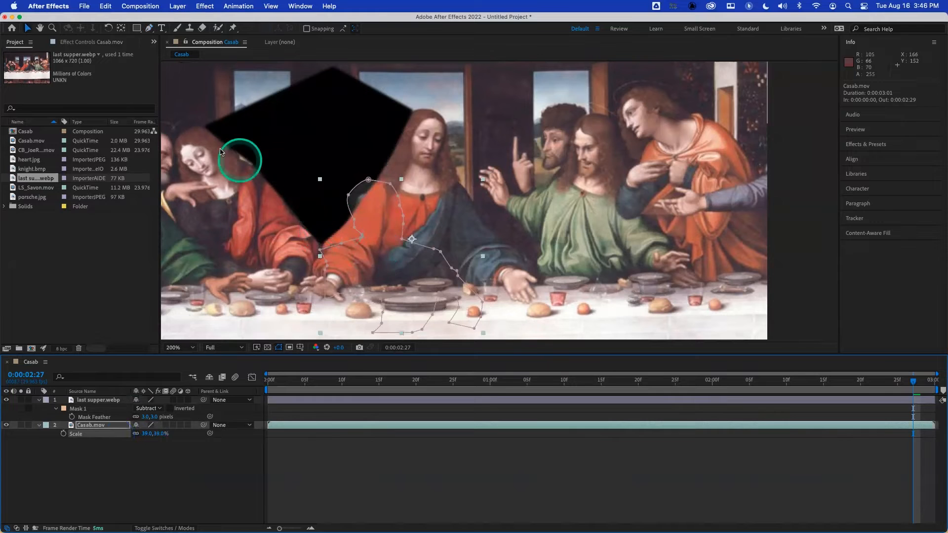
key(v)
drag(374, 255, 331, 211)
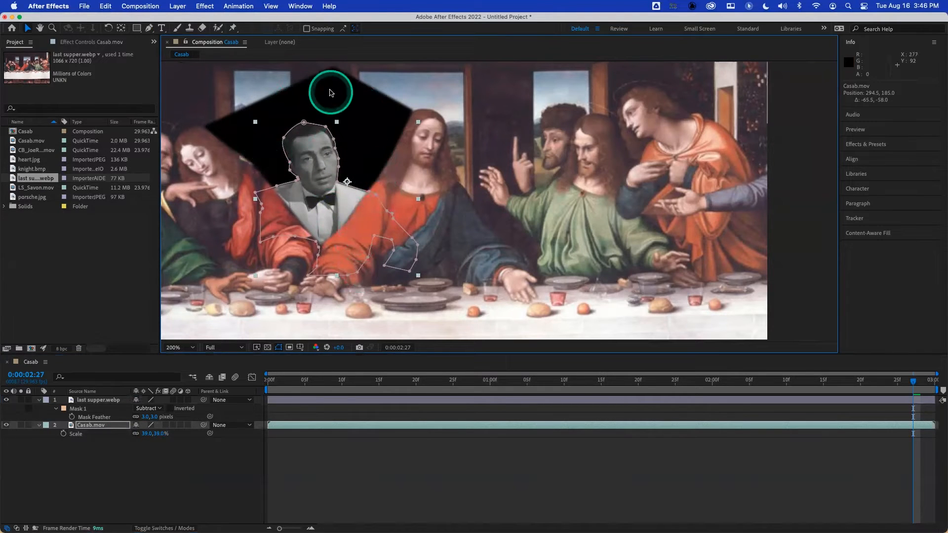
click(269, 348)
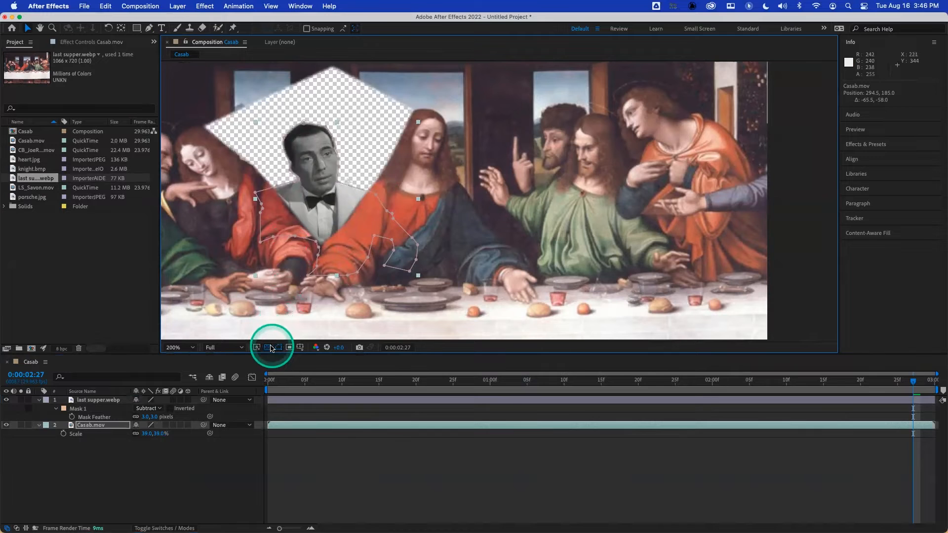
click(269, 349)
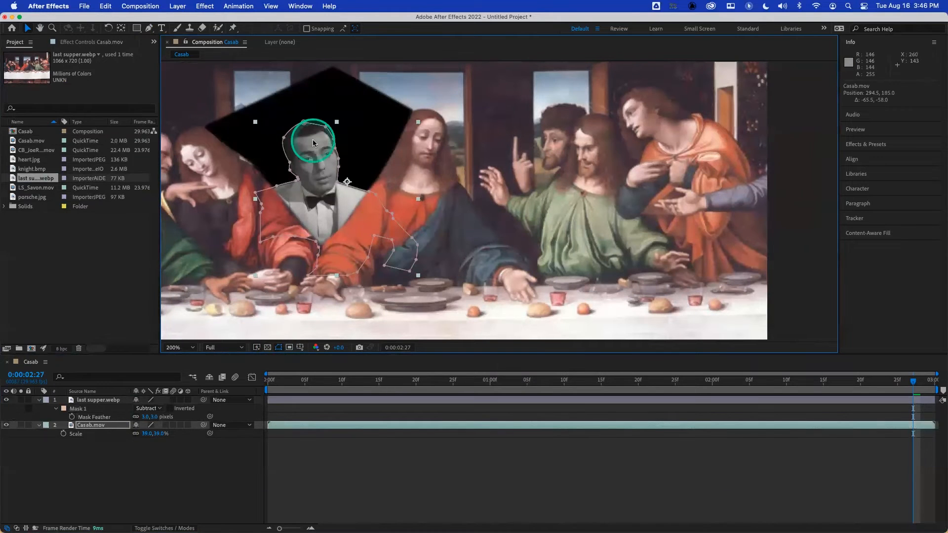
Place an unmasked duplicate of the last supper.webp layer beneath Casab.mov to fill in the background
click(100, 401)
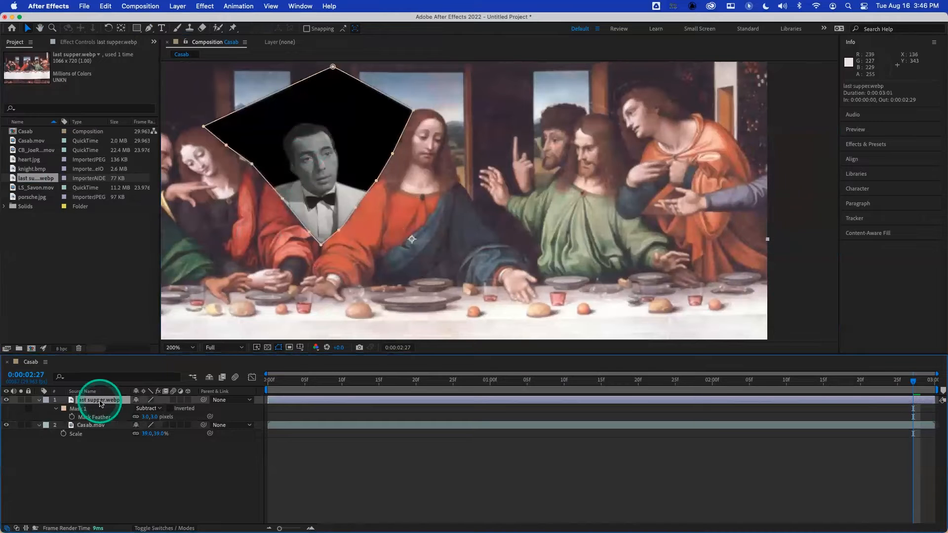
key(super+d)
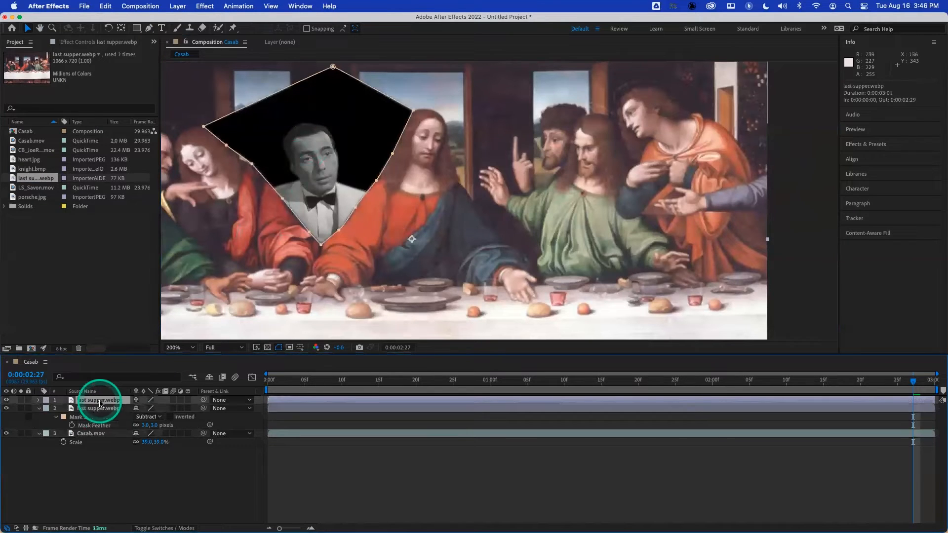
drag(100, 401, 90, 446)
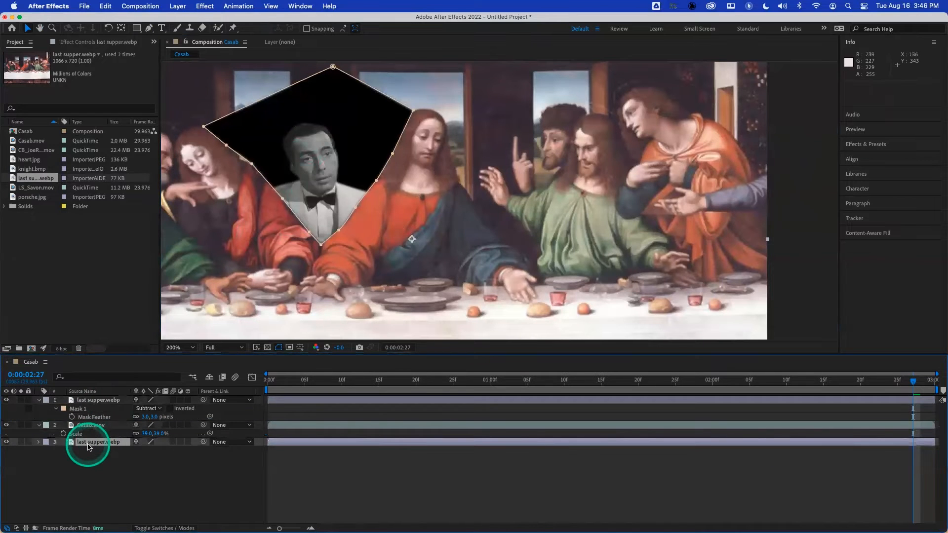
click(85, 450)
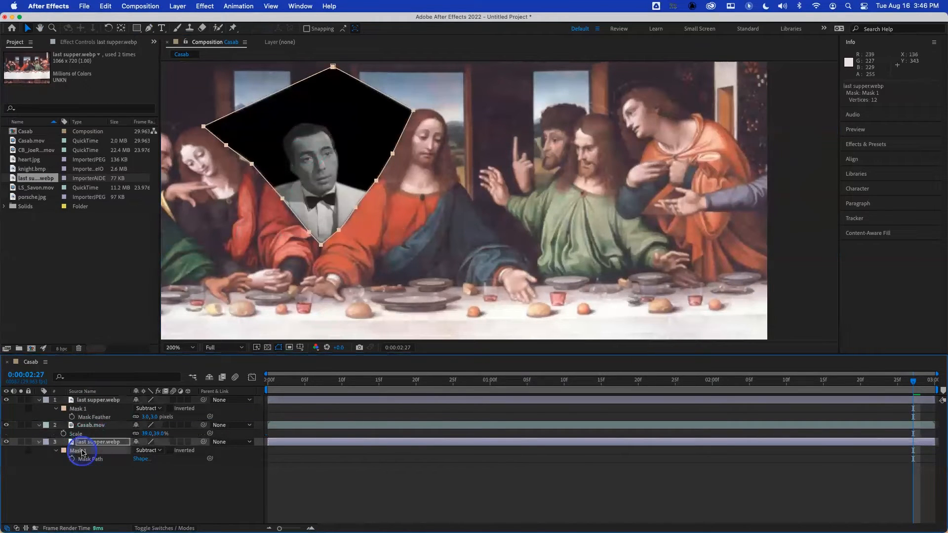
key(Delete)
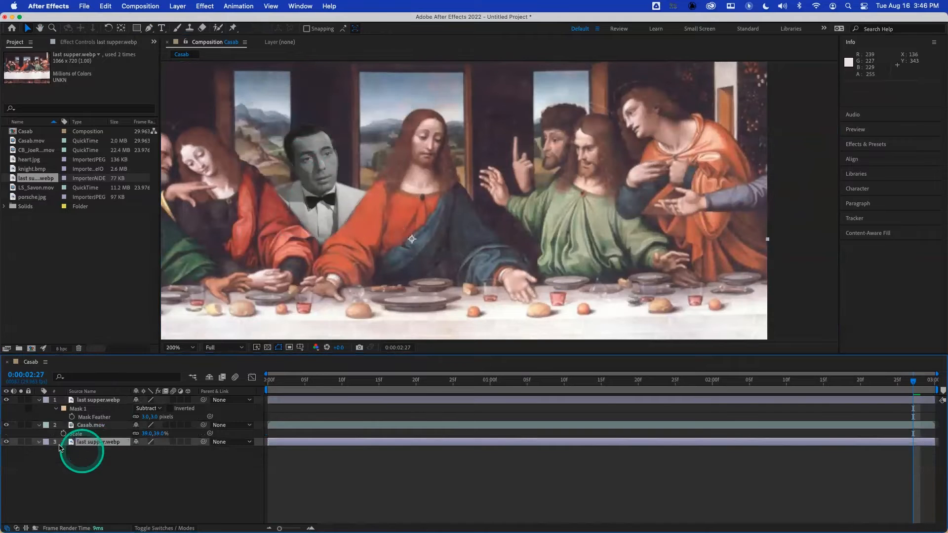
Solo the three layers in various combinations to examine how the background painting, the man and the masked painting stack, ending with all three soloed
click(21, 442)
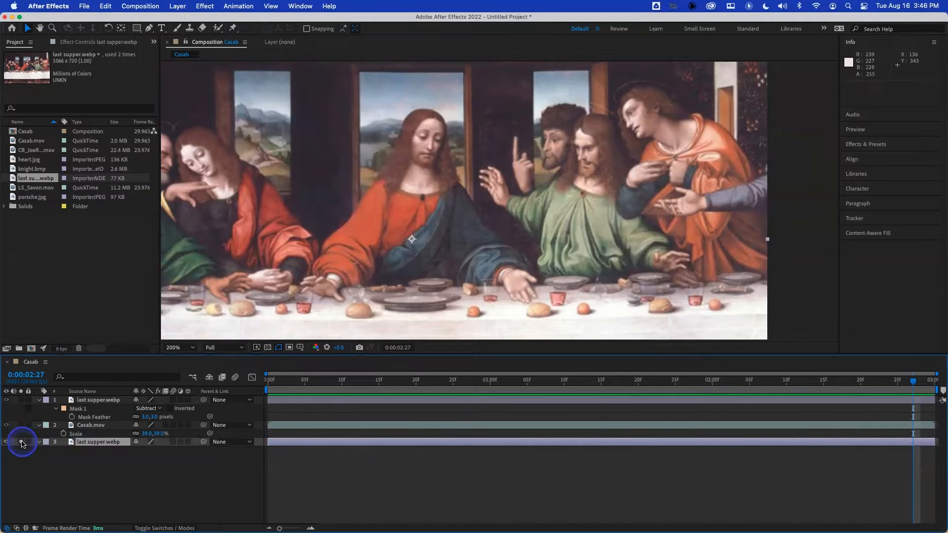
click(21, 427)
click(21, 401)
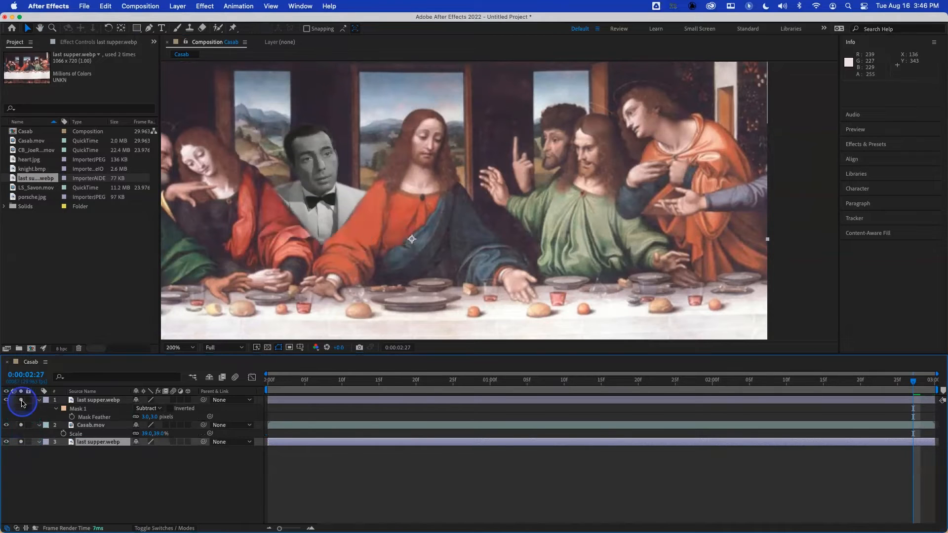
click(21, 425)
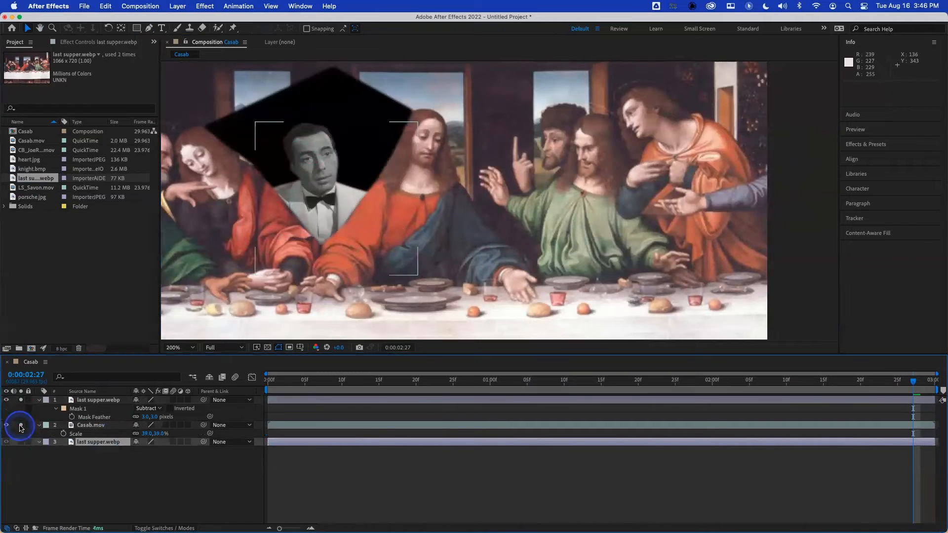
click(21, 399)
click(21, 442)
click(21, 425)
click(21, 400)
click(20, 442)
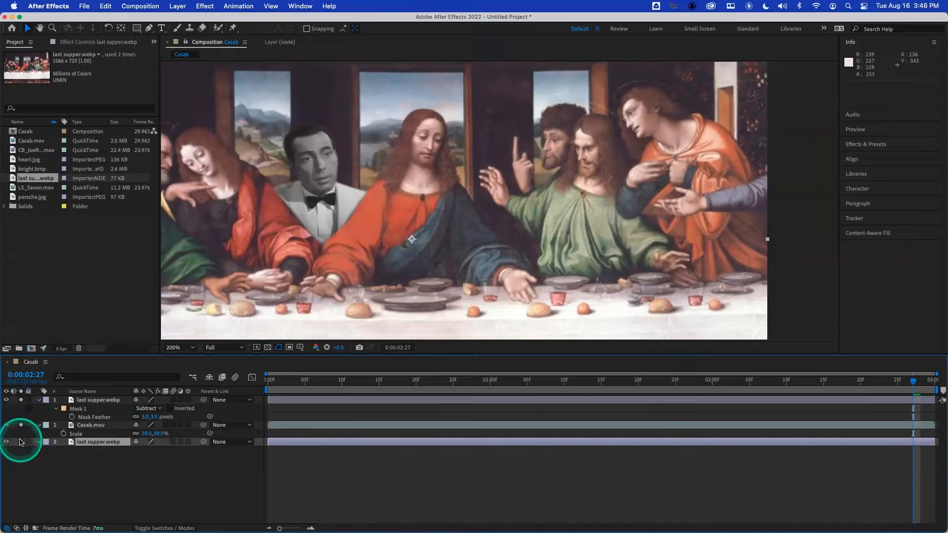
click(20, 425)
click(21, 400)
click(20, 442)
click(21, 425)
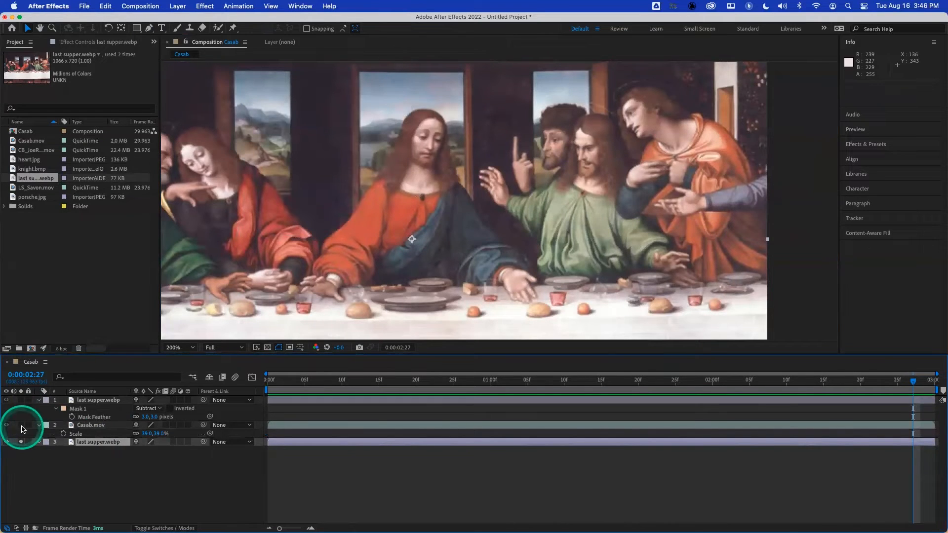
click(21, 400)
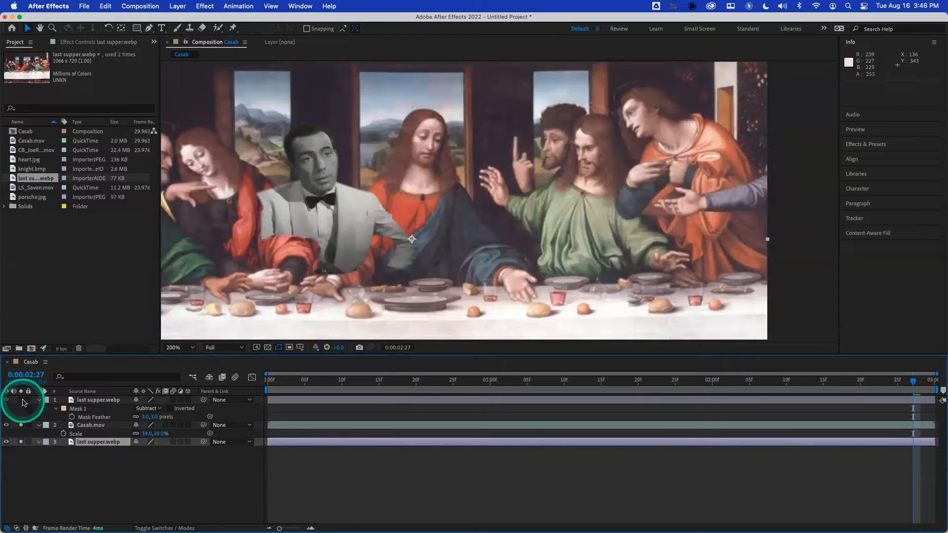
click(21, 425)
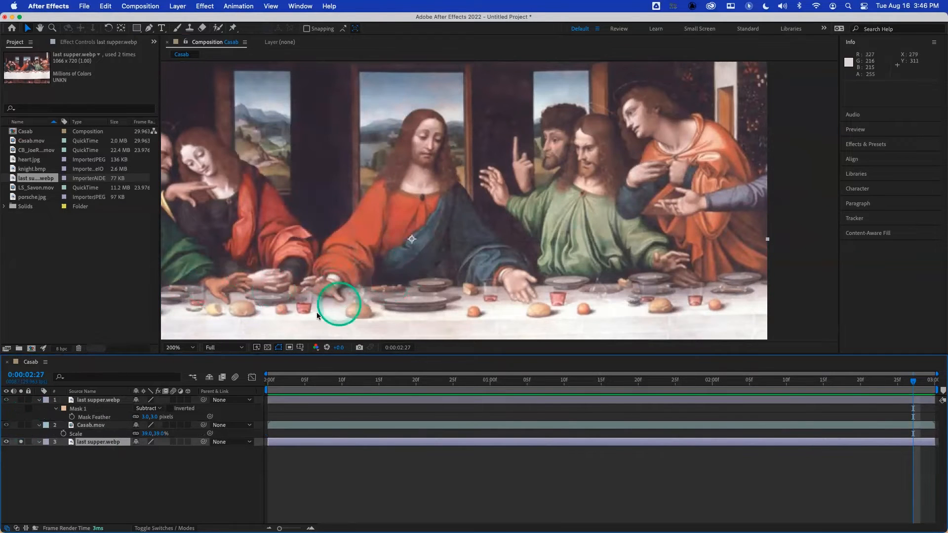
click(21, 425)
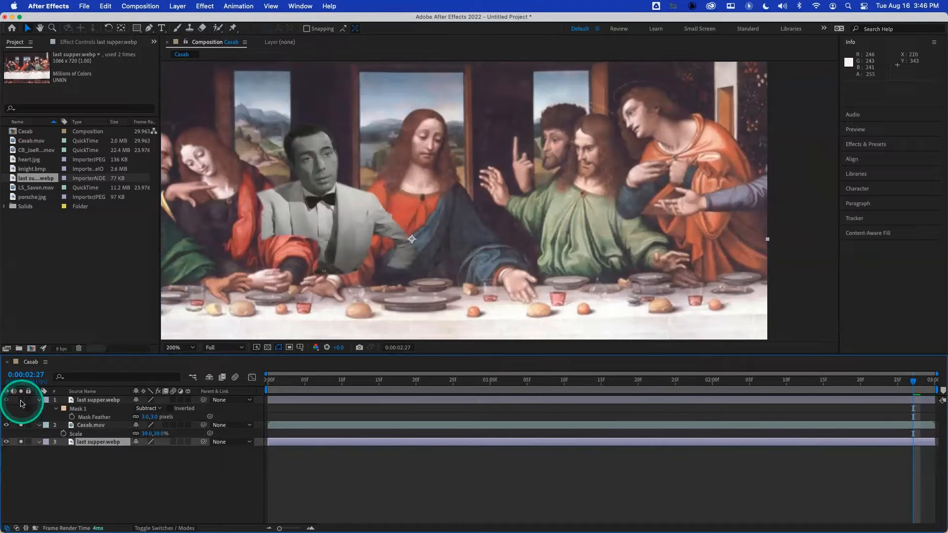
click(22, 401)
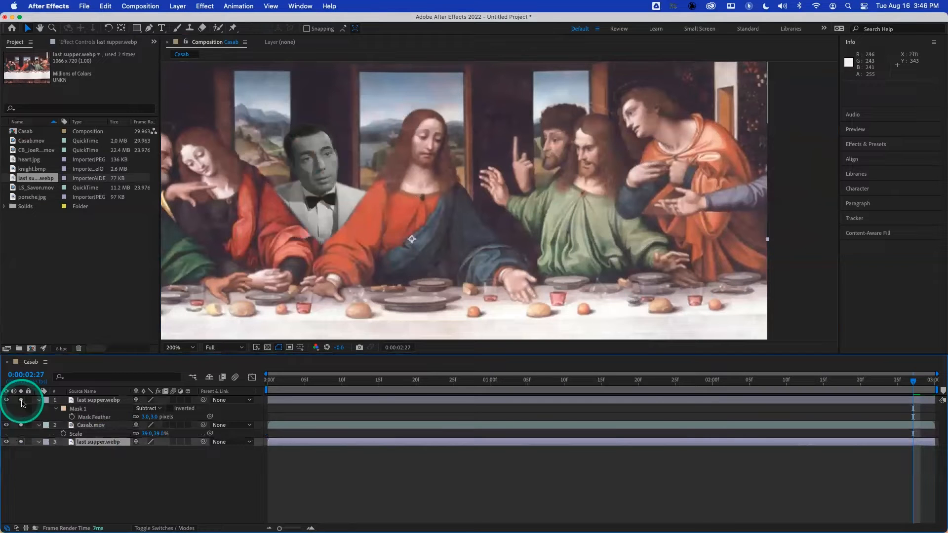
Show the whole painting at 100% and preview the composite from the first frame
scroll(567, 228, up, 1)
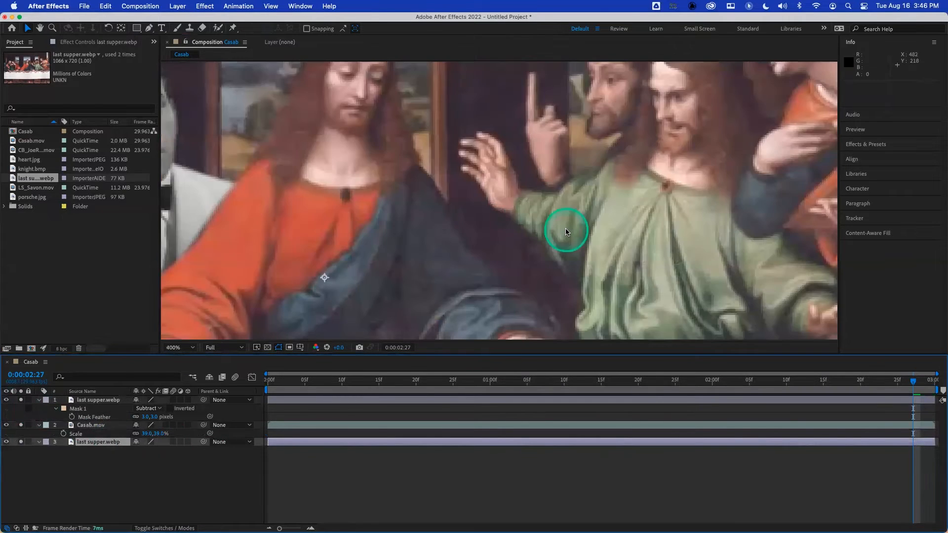
scroll(567, 229, down, 2)
scroll(567, 230, down, 1)
scroll(567, 230, up, 1)
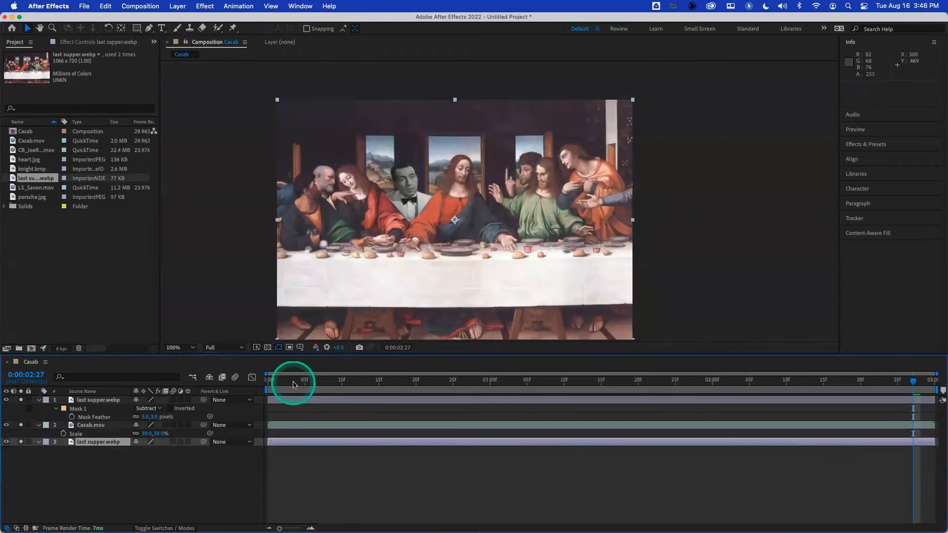
click(263, 385)
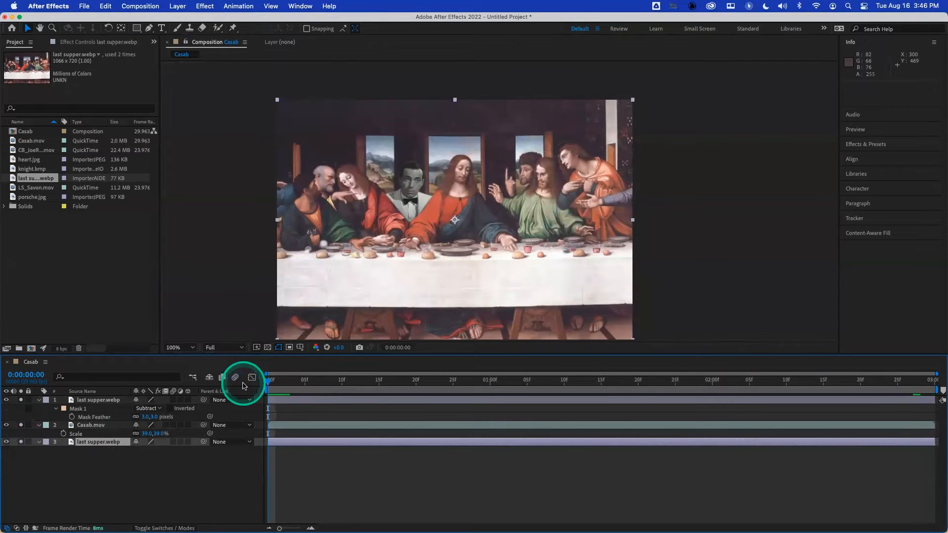
key(space)
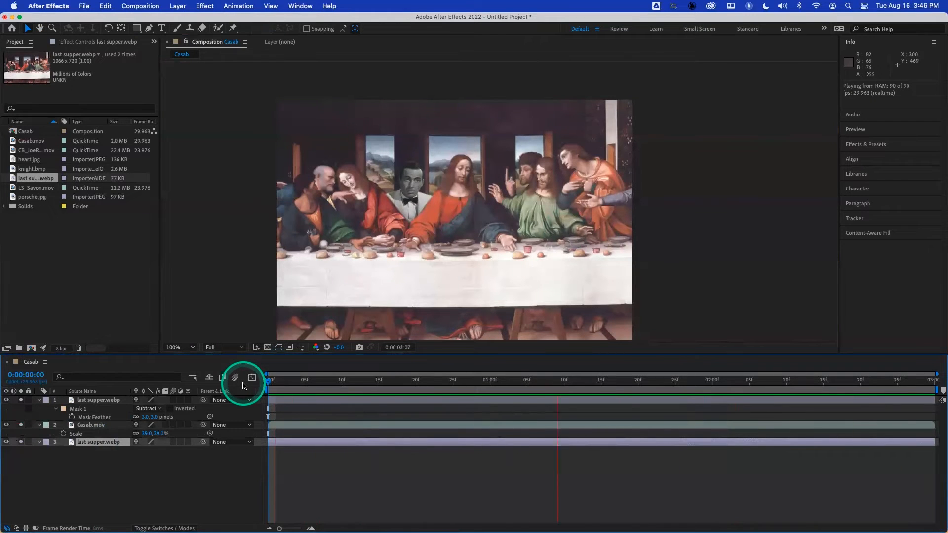
Examine the upper last supper.webp layer's mask edge along the image-left red-robed figure's shoulder while the clip plays
click(104, 405)
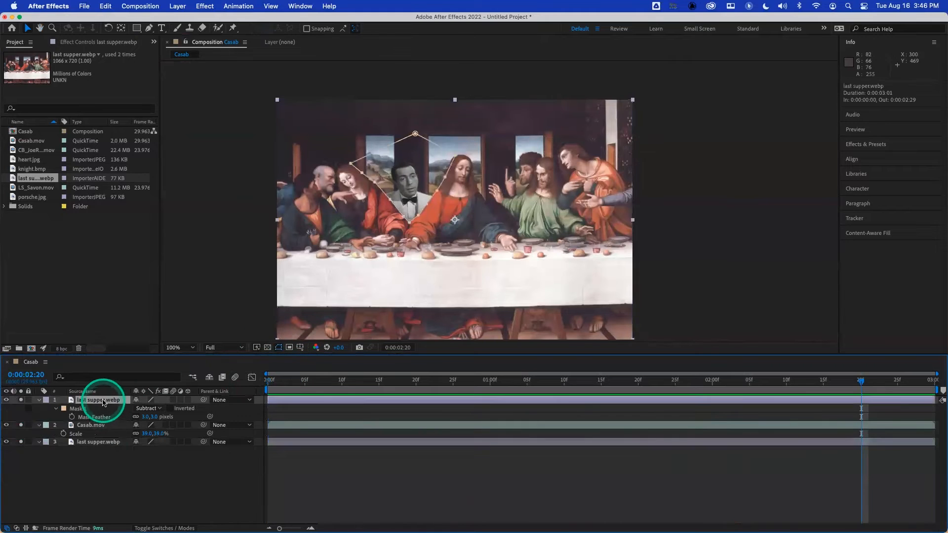
click(381, 190)
click(377, 183)
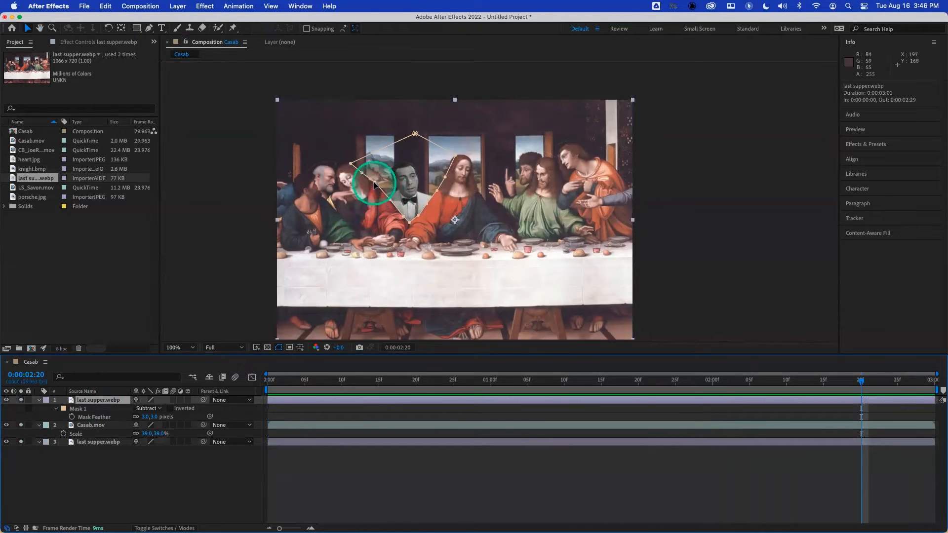
drag(306, 384, 191, 430)
key(space)
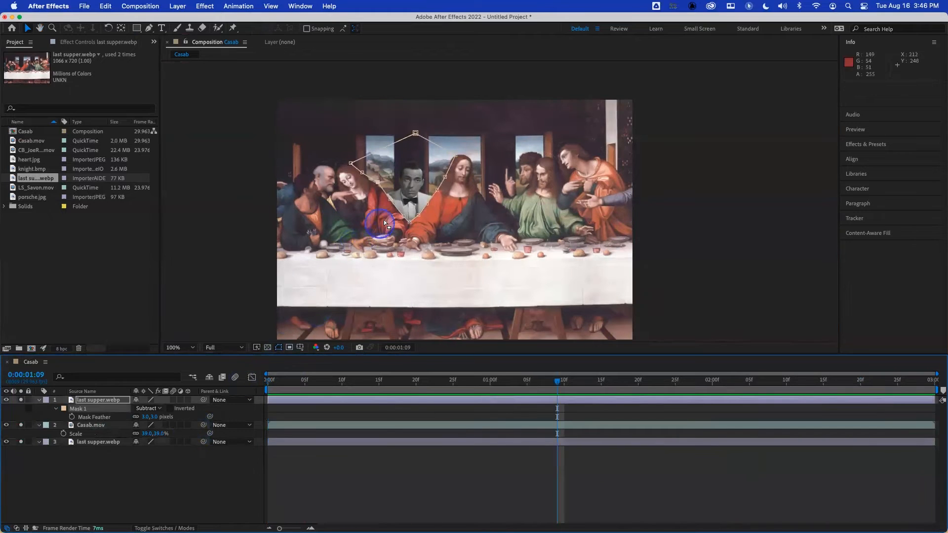
click(390, 202)
click(389, 203)
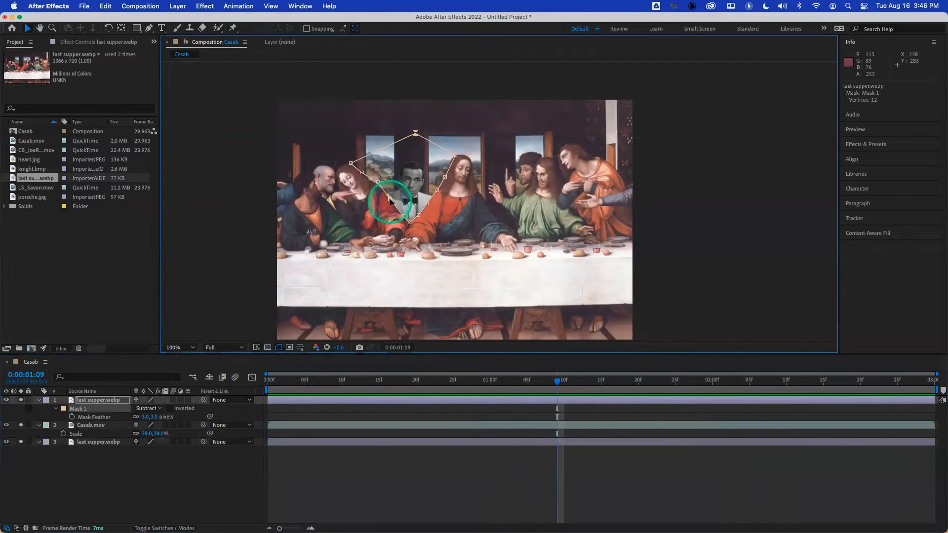
Replay the finished composite from the start, and return to the first frame
click(339, 378)
click(268, 380)
key(space)
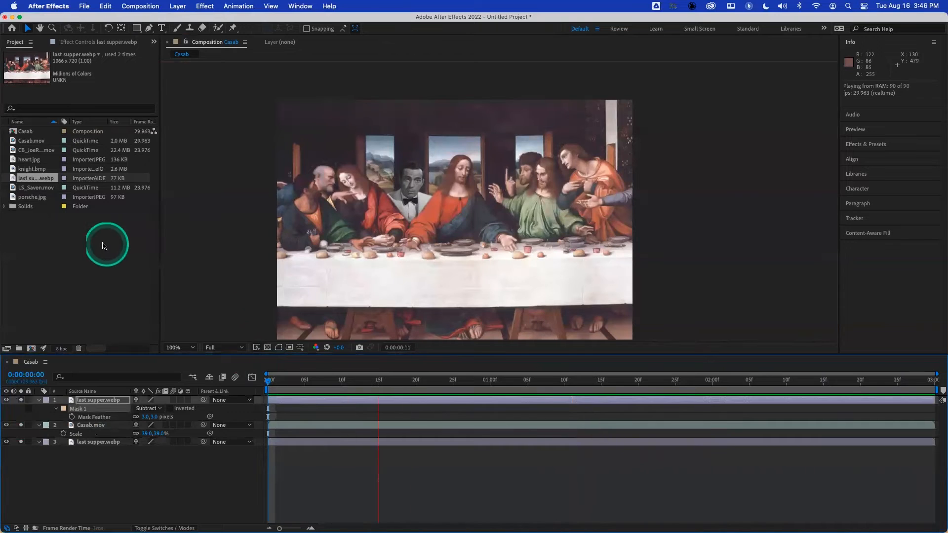
click(307, 384)
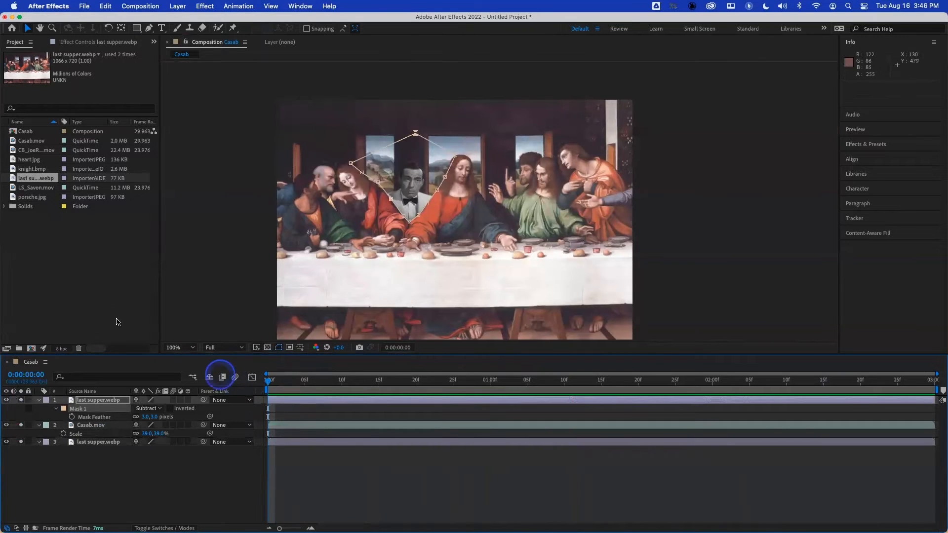
click(99, 274)
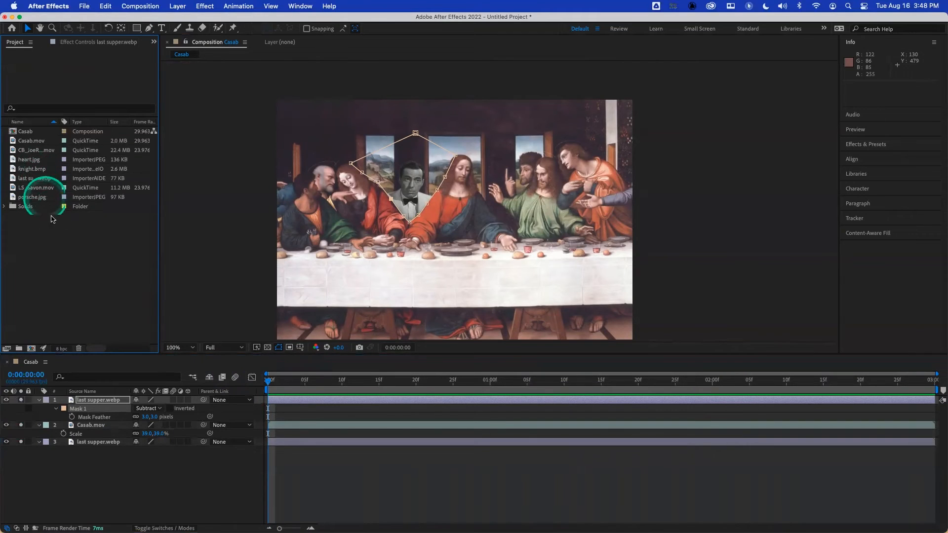
double_click(68, 259)
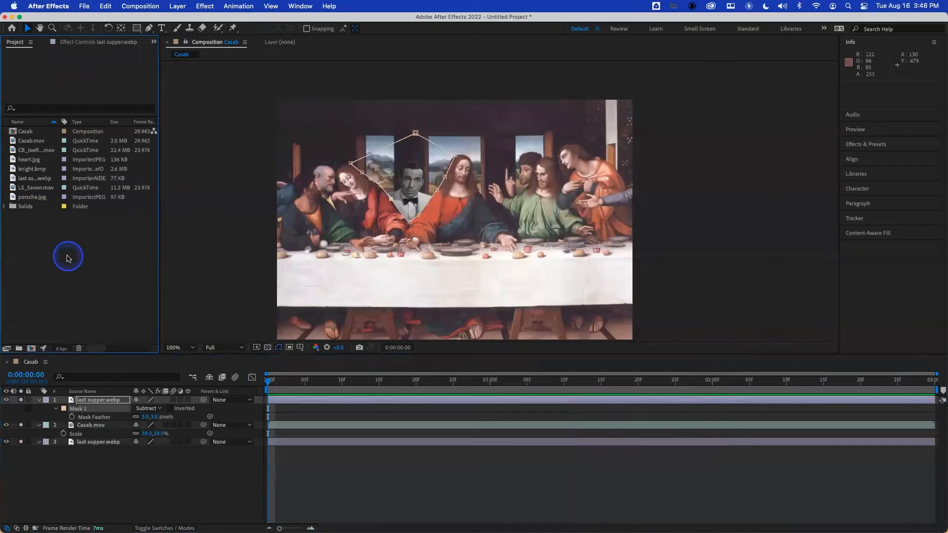
click(665, 383)
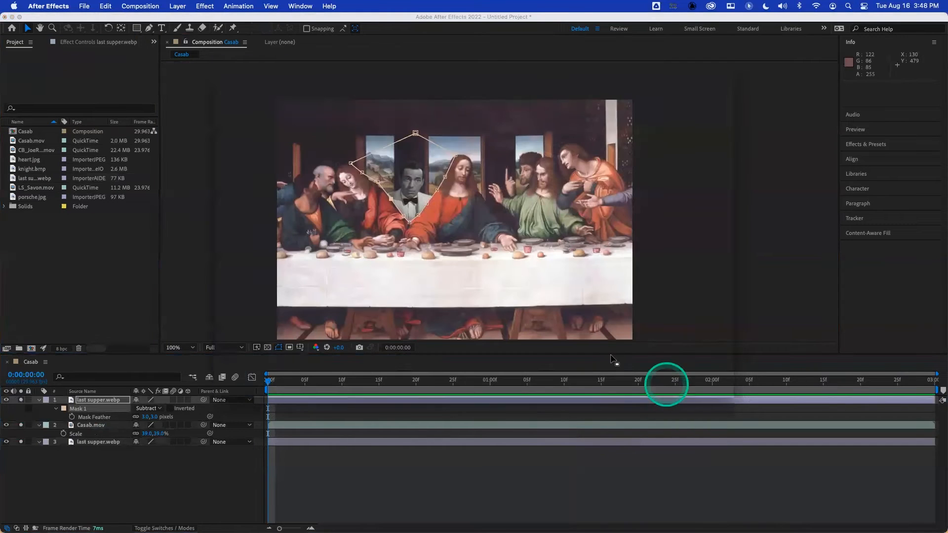
Create a composition from LS_Savon.mov, fit its frame in view at 50%, and mute the layer's audio
click(38, 190)
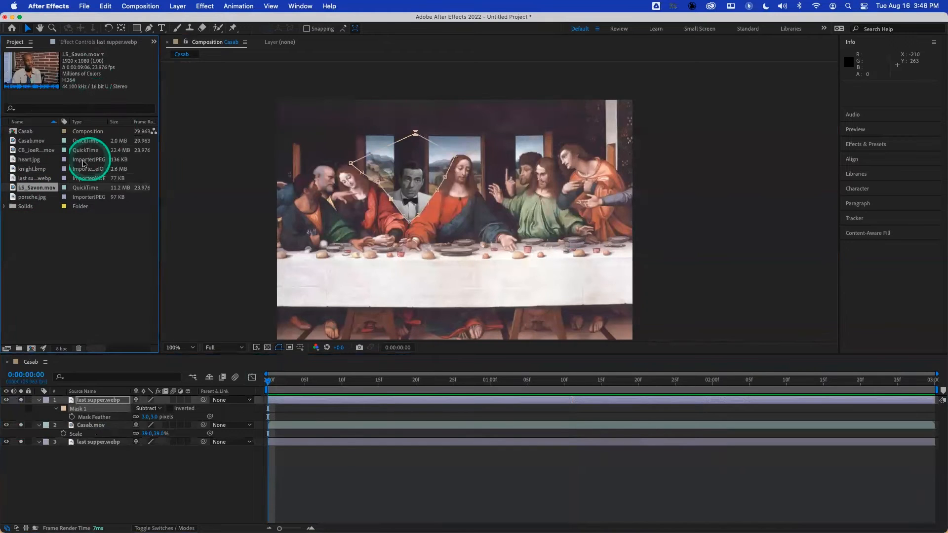
drag(14, 189, 32, 348)
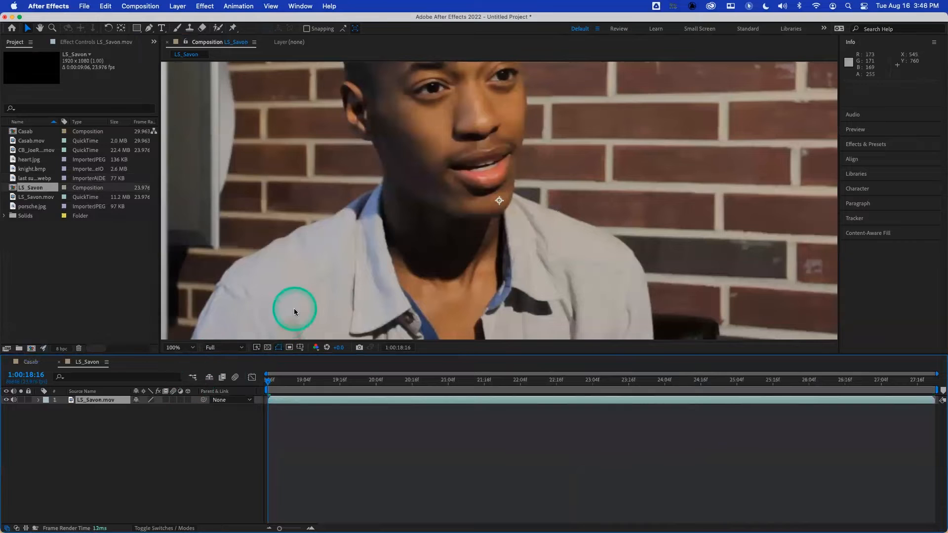
scroll(294, 309, down, 1)
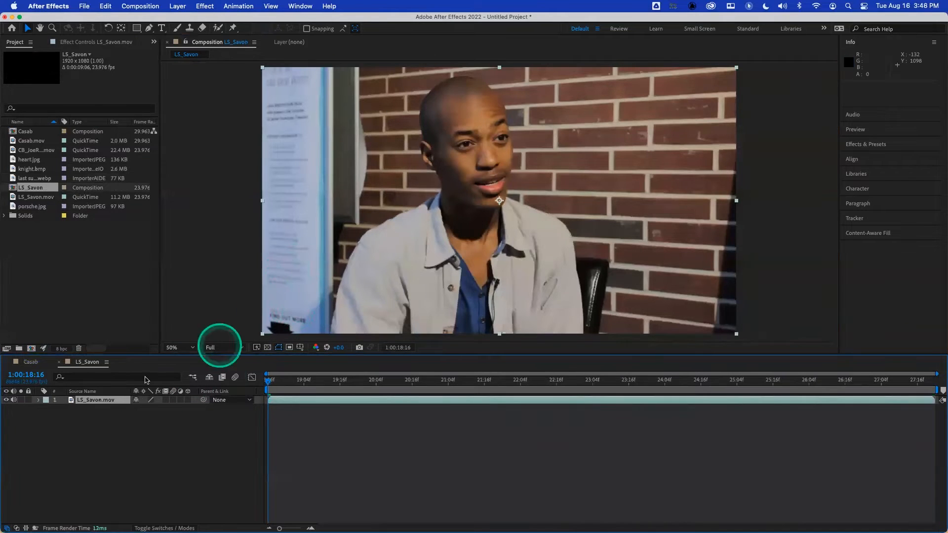
click(14, 400)
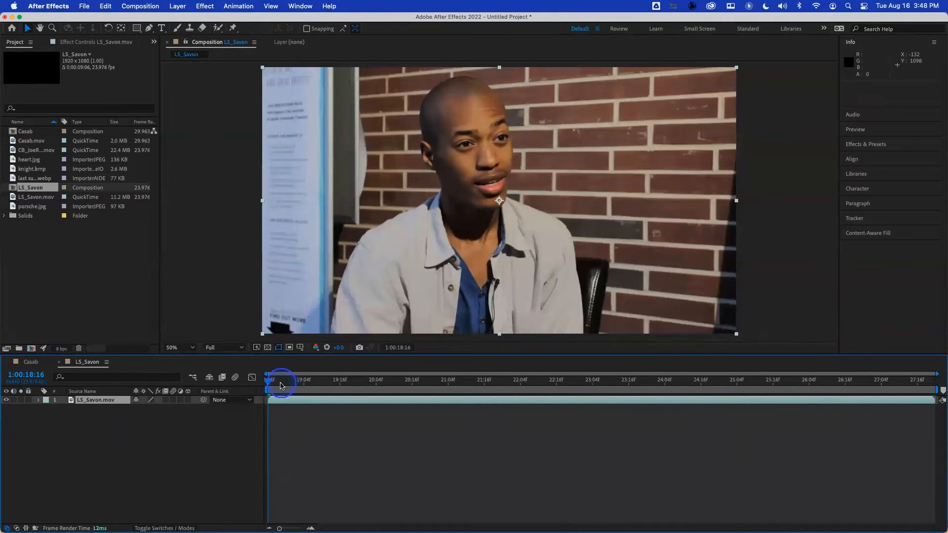
Preview the LS_Savon clip, replay the Casab composite from its first frame for comparison, and return to the LS_Savon composition
key(space)
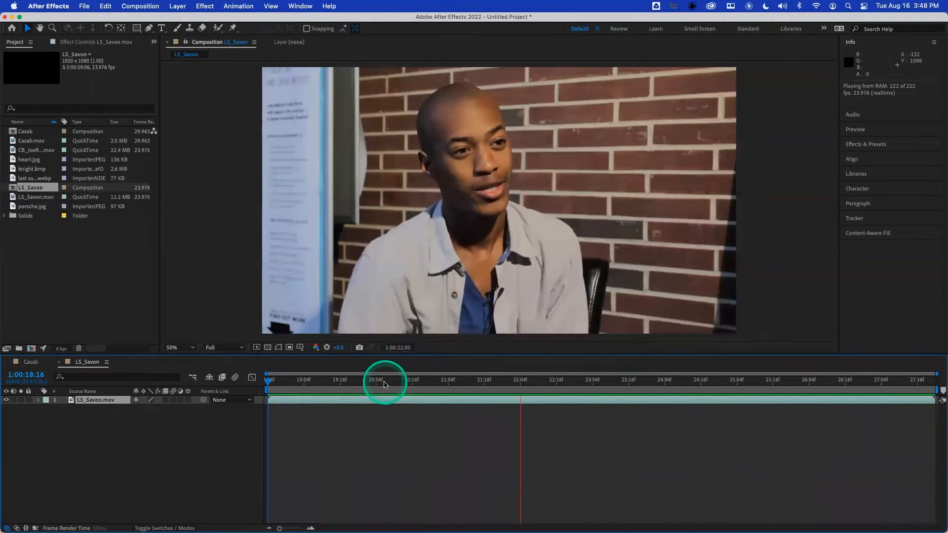
click(278, 380)
click(27, 362)
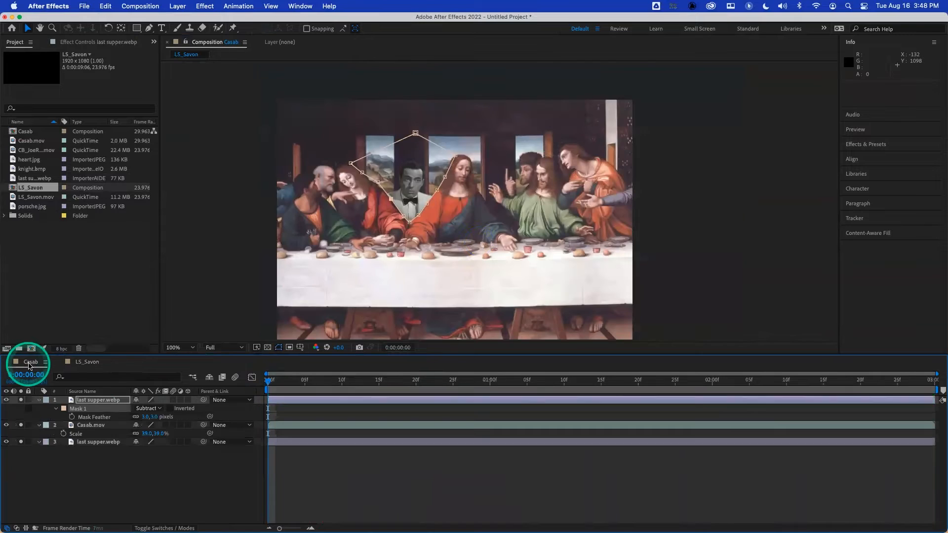
drag(300, 383, 256, 381)
key(space)
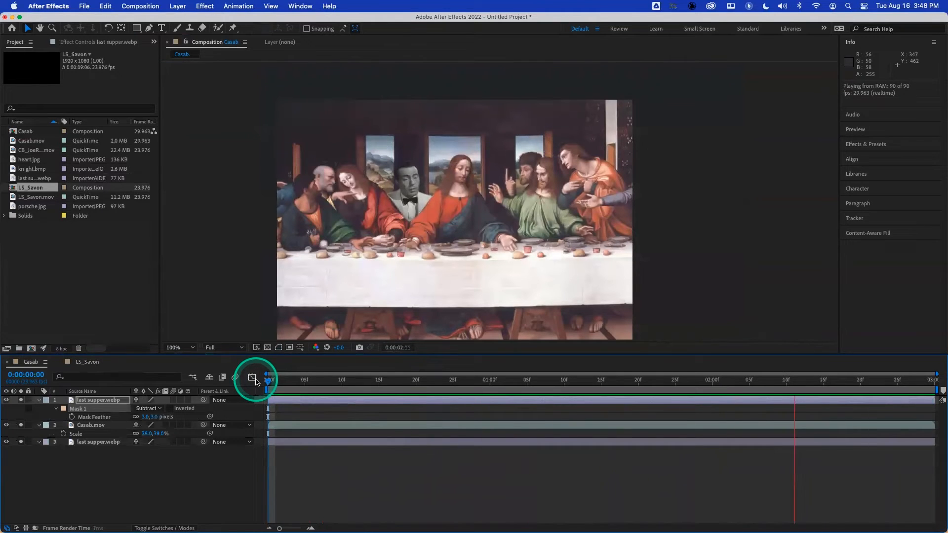
click(86, 362)
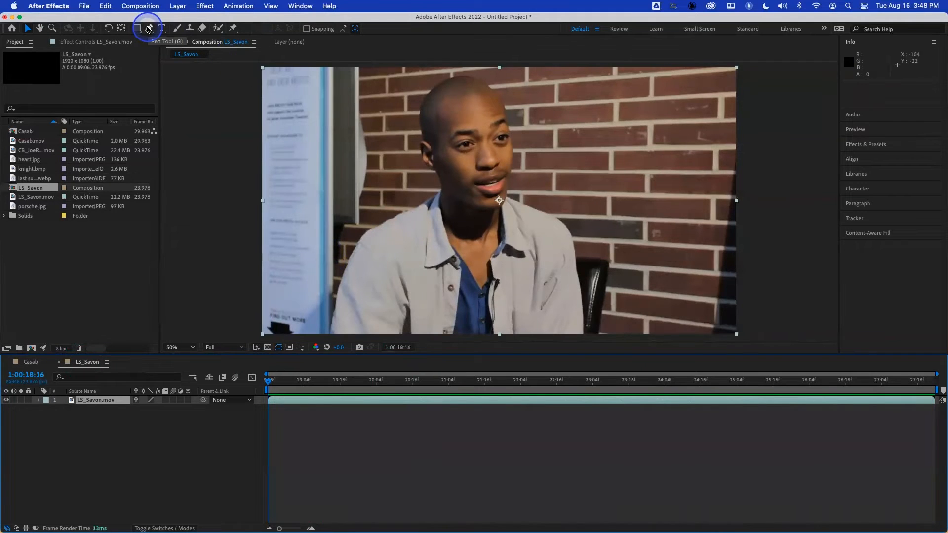
Try to trace the man's image-left sleeve and shoulder with a Pen tool mask on LS_Savon.mov, and delete the mask
click(150, 28)
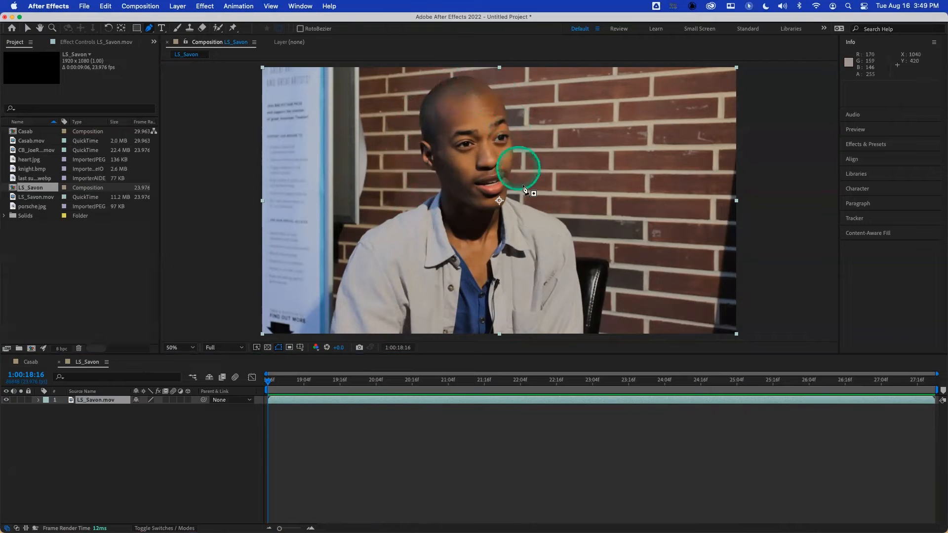
click(196, 383)
key(v)
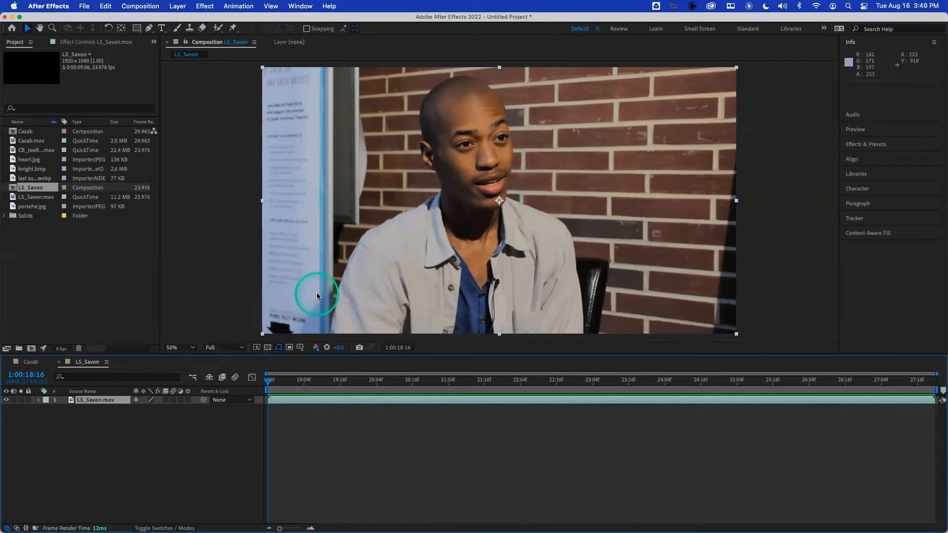
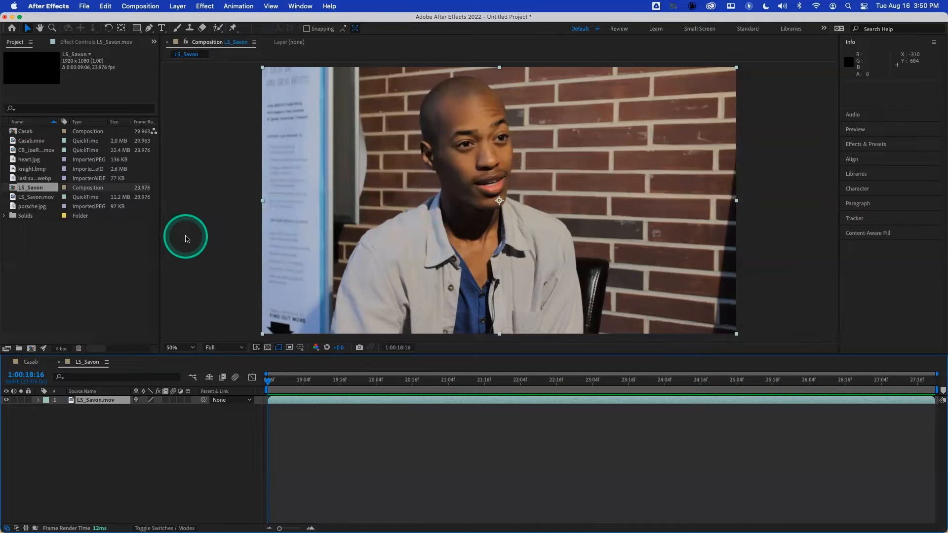
click(148, 28)
click(327, 331)
click(336, 307)
click(343, 270)
click(360, 238)
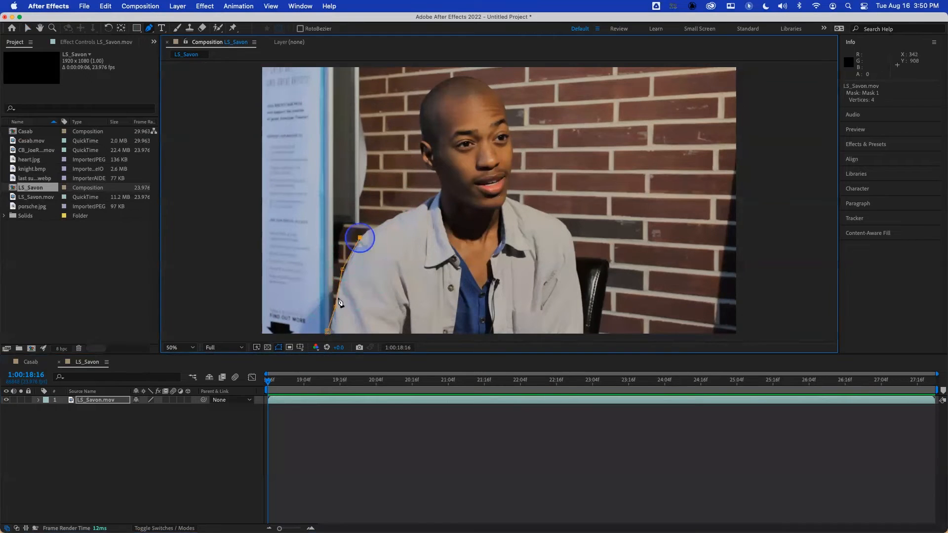
key(m)
click(72, 409)
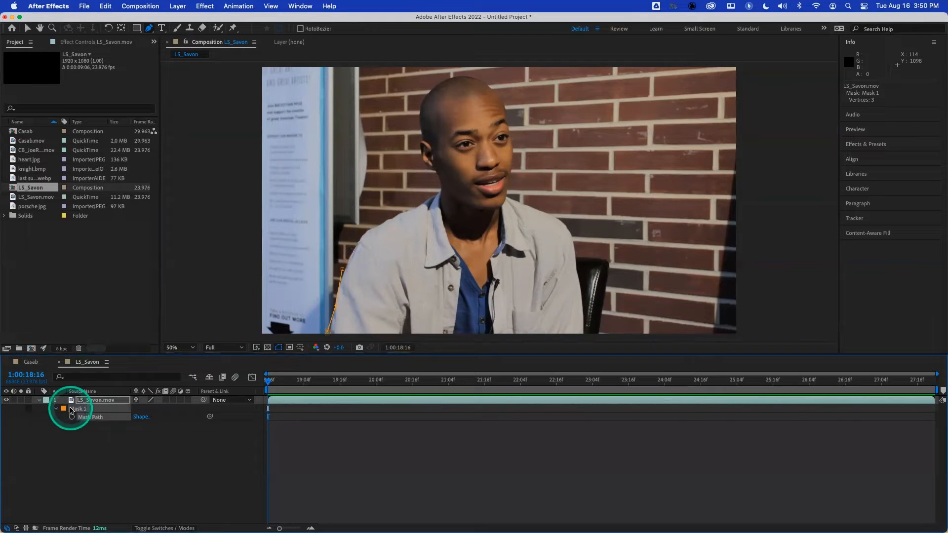
key(Delete)
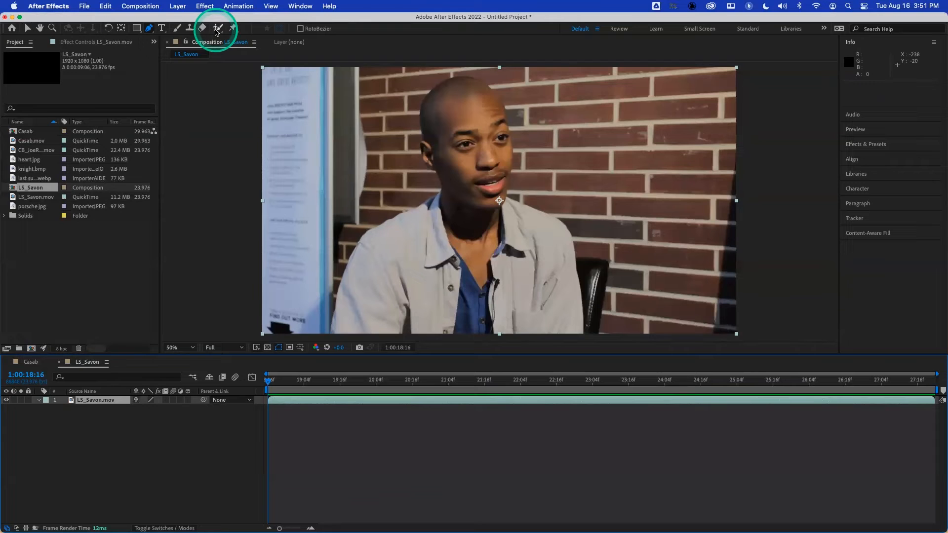
Try to paint the man's face with the Roto Brush in the composition view, and undo the accidental layer move
click(215, 30)
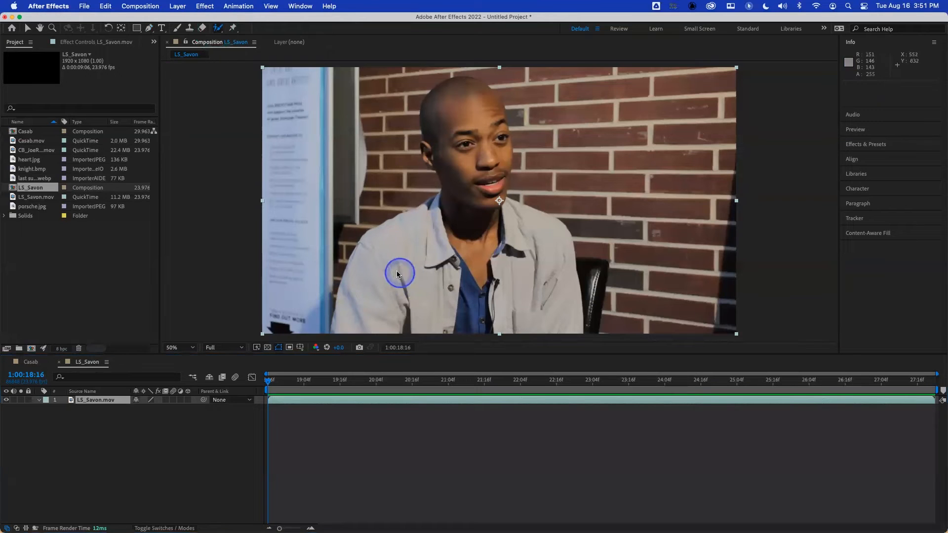
click(462, 162)
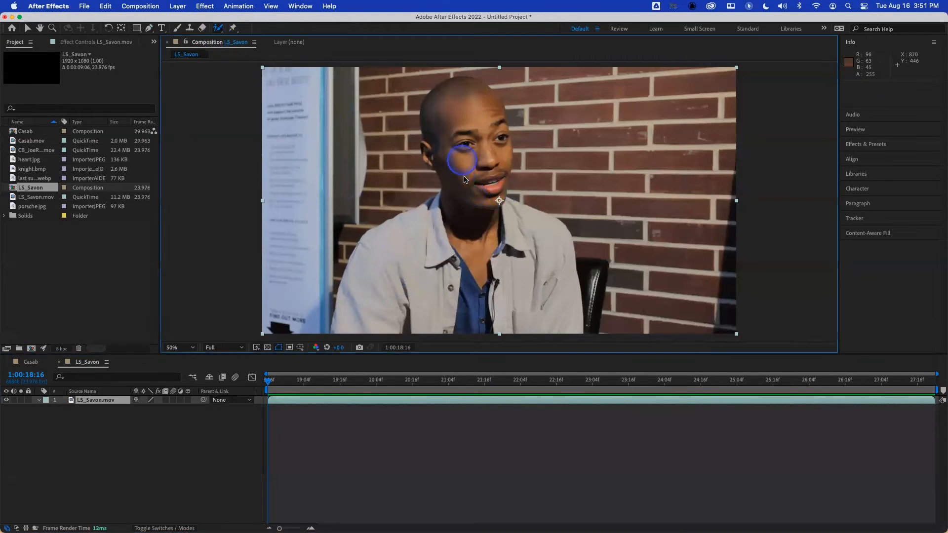
click(464, 179)
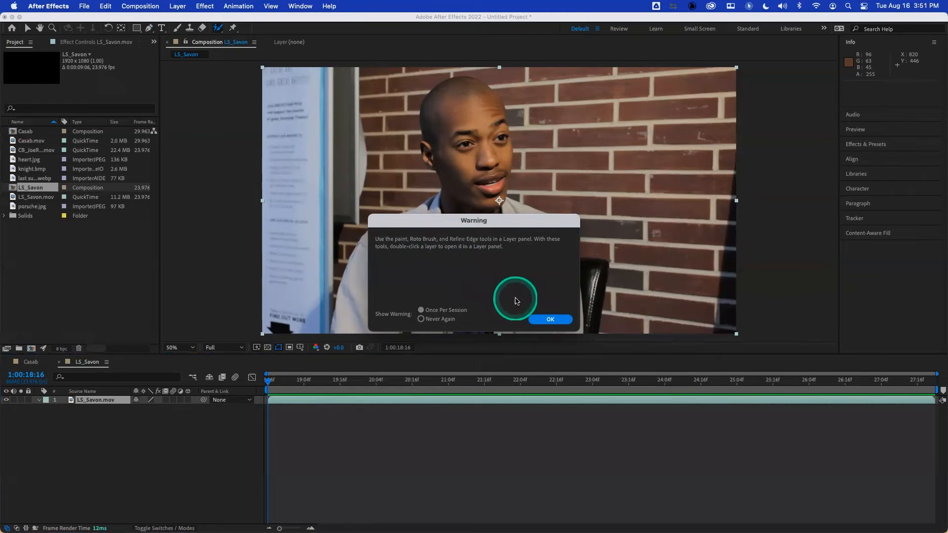
click(555, 321)
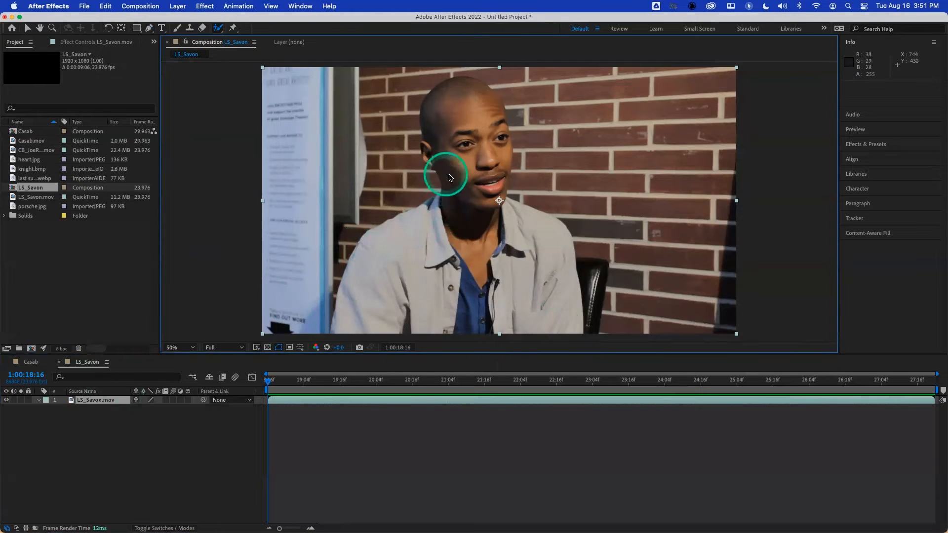
drag(461, 161, 465, 167)
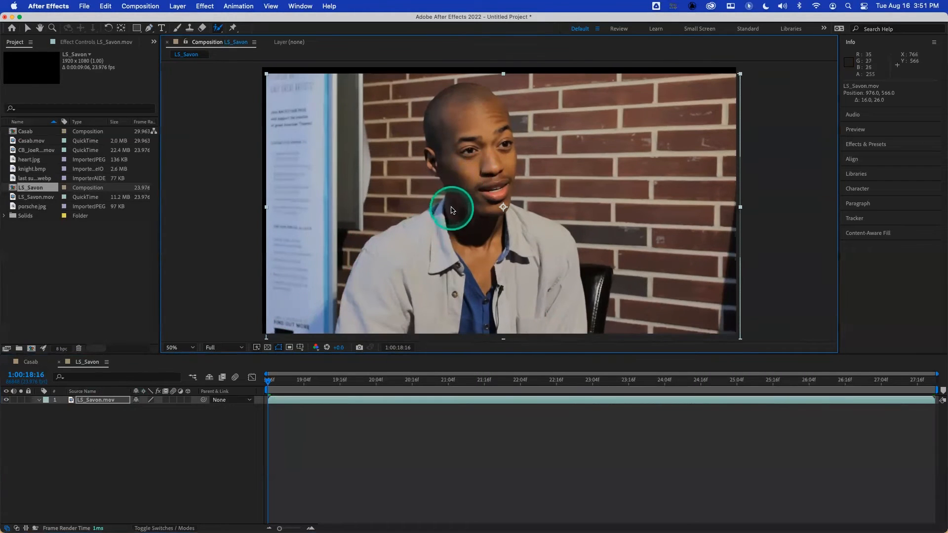
key(super+z)
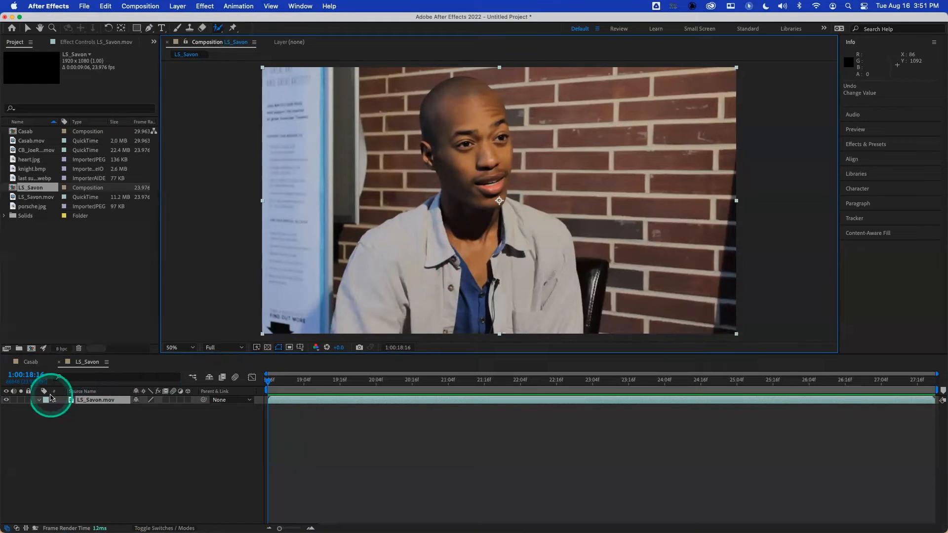
Open LS_Savon.mov in its own layer view for Roto Brush work and adjust the brush size over the man's face
double_click(92, 401)
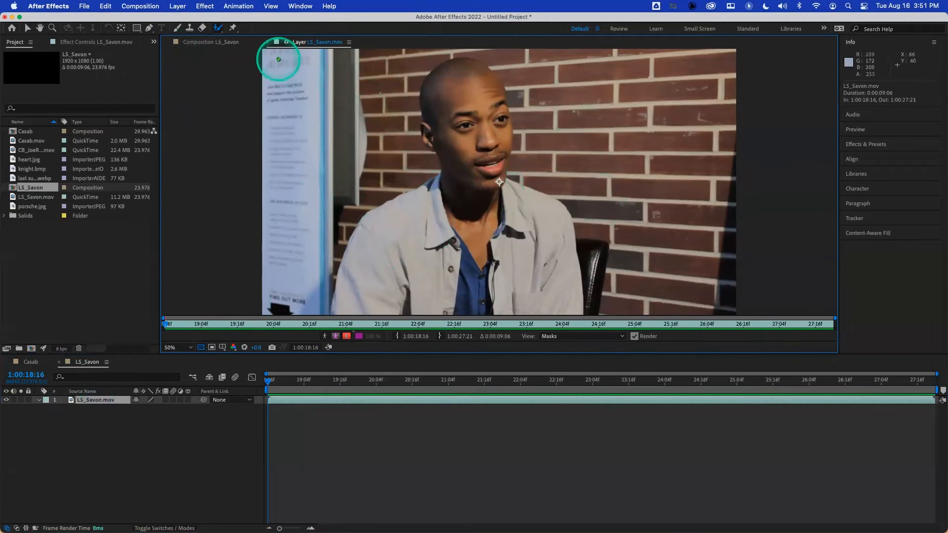
click(267, 42)
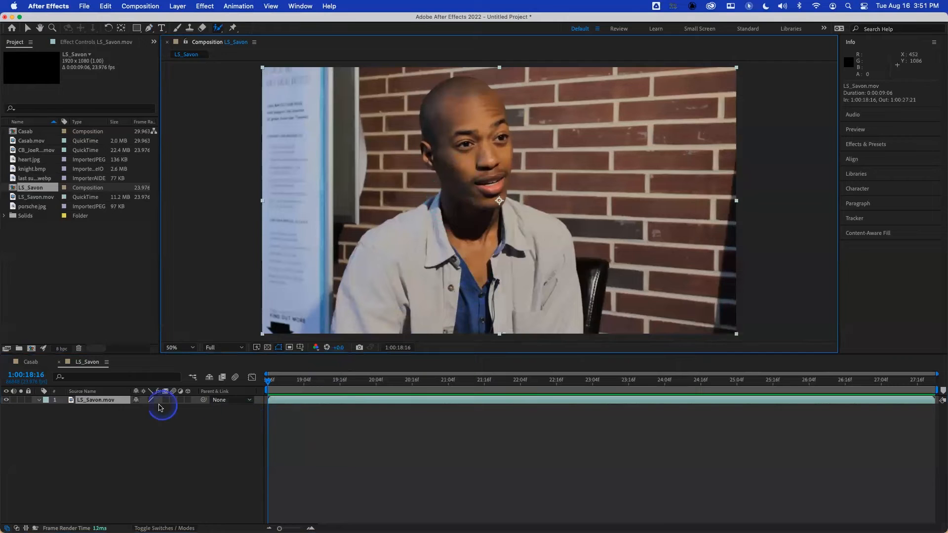
double_click(99, 400)
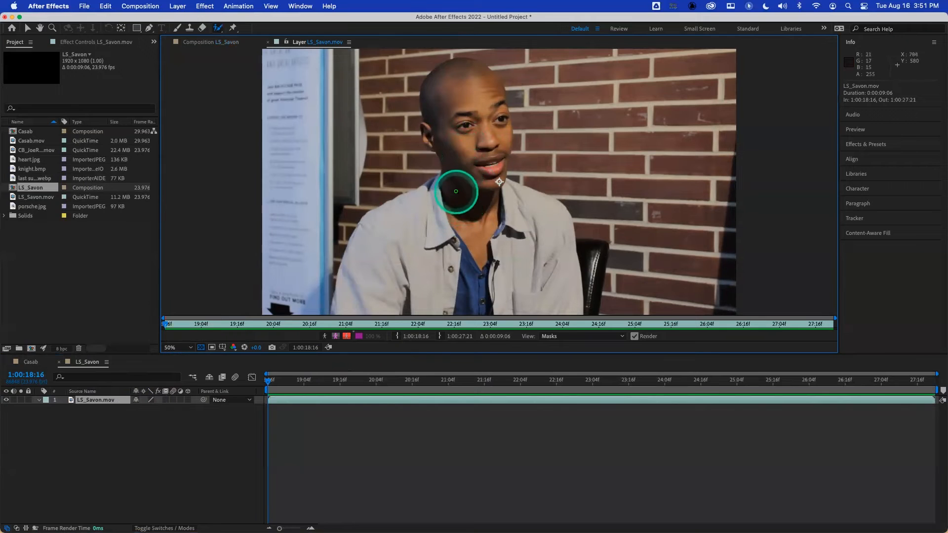
drag(455, 180, 459, 180)
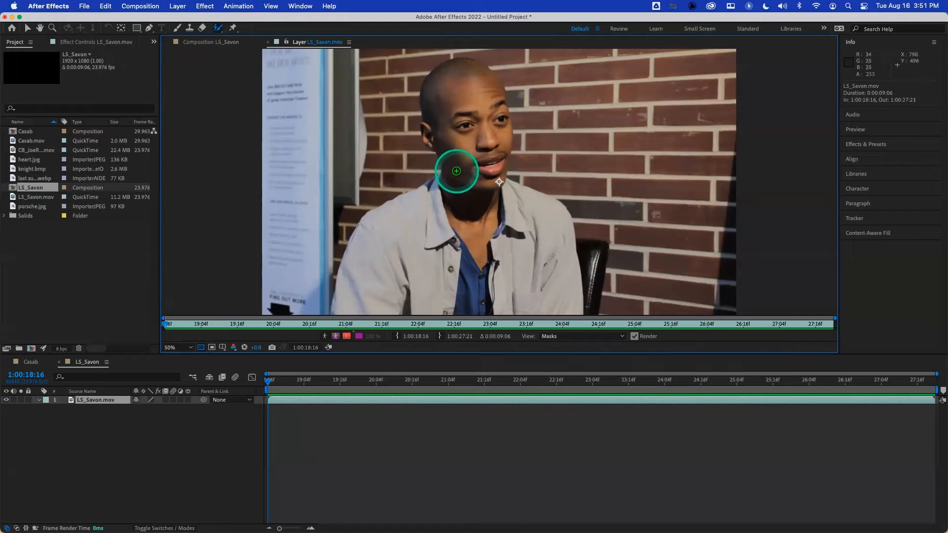
drag(457, 172, 482, 170)
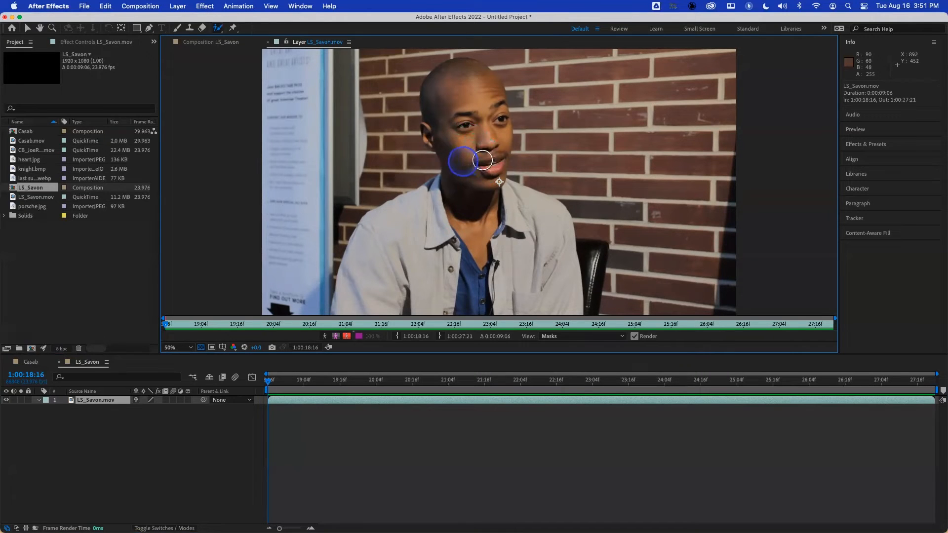
drag(444, 191, 455, 179)
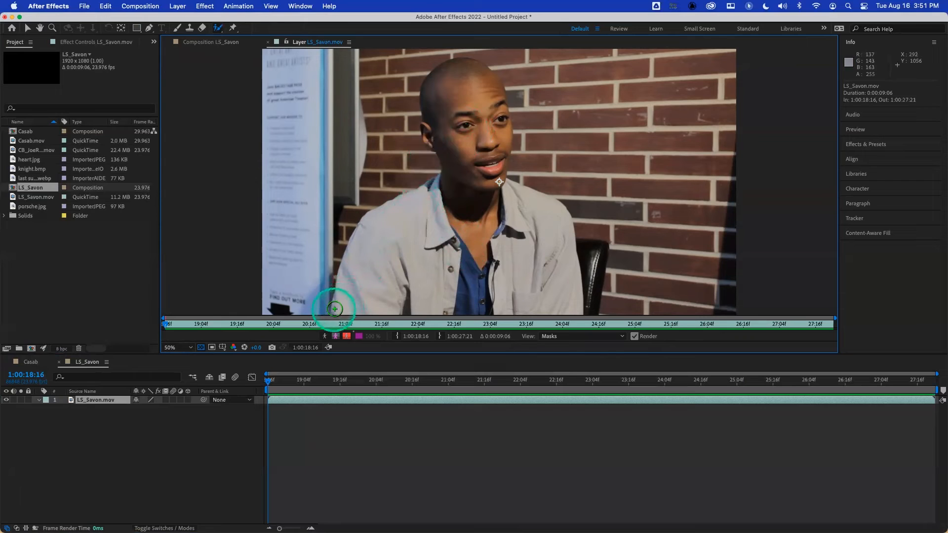
Try a Roto Brush stroke along the outer edge of the man's image-left sleeve, and undo the stroke and the effect
mouse_move(330, 312)
mouse_down()
mouse_move(351, 241)
mouse_move(353, 250)
mouse_up()
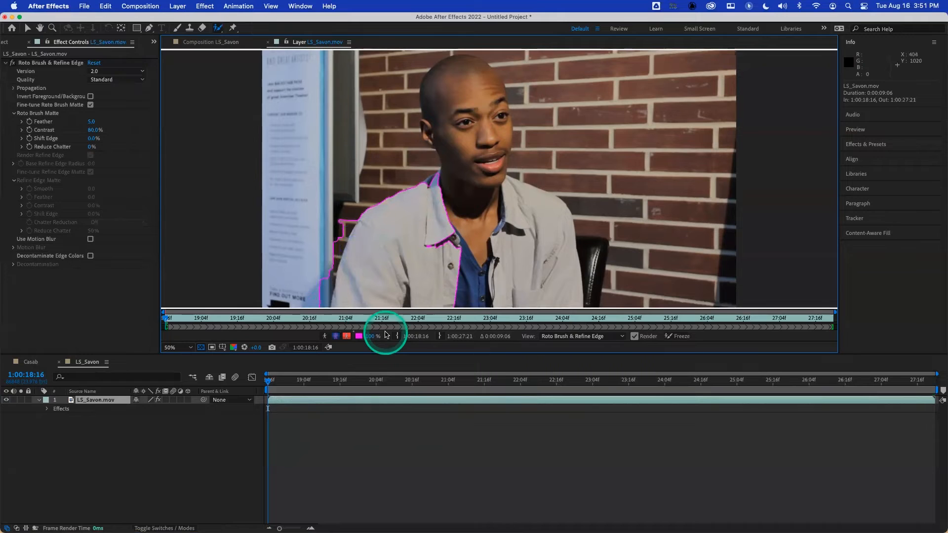
key(super+z)
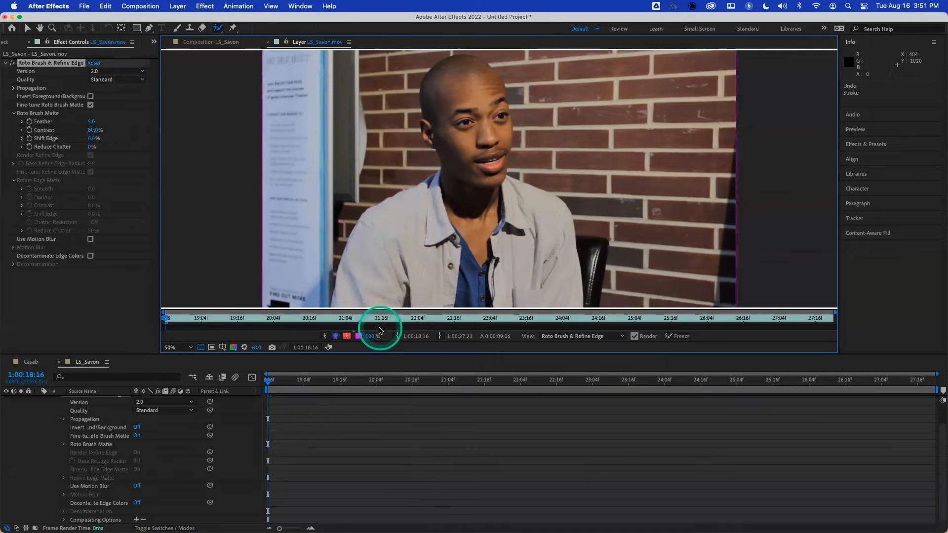
key(super+z)
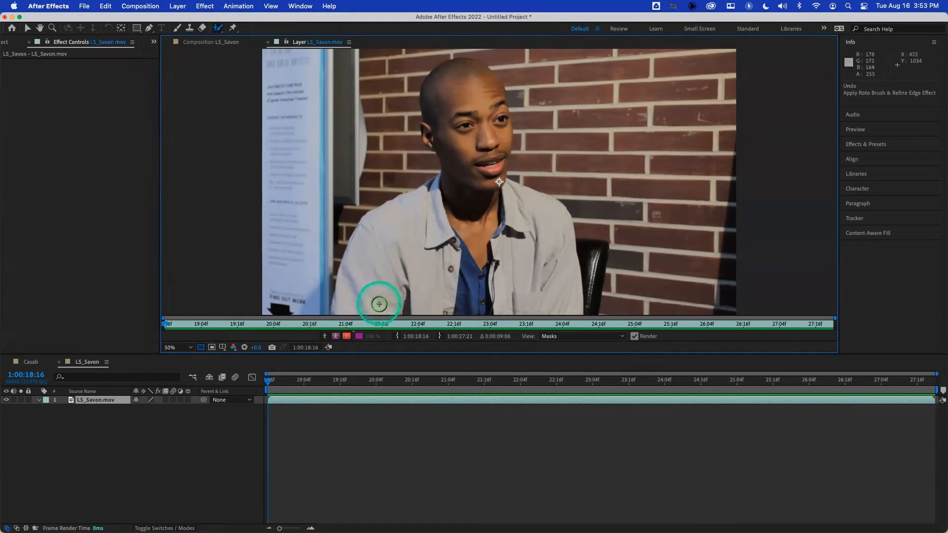
Paint a Roto Brush foreground stroke inside the man's figure, across his jacket and head, on the first frame
mouse_move(378, 301)
mouse_down()
mouse_move(457, 211)
mouse_move(455, 148)
mouse_move(435, 130)
mouse_move(462, 107)
mouse_move(466, 73)
mouse_move(496, 116)
mouse_move(473, 124)
mouse_move(489, 143)
mouse_move(483, 175)
mouse_move(525, 219)
mouse_move(535, 250)
mouse_move(489, 262)
mouse_move(473, 283)
mouse_move(471, 262)
mouse_move(520, 286)
mouse_move(473, 283)
mouse_move(467, 269)
mouse_move(546, 288)
mouse_up()
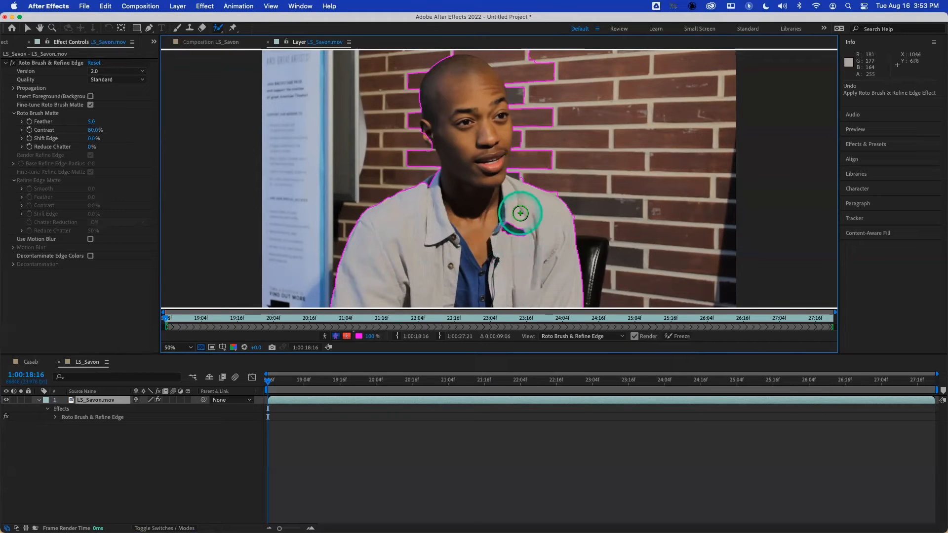
drag(522, 213, 507, 213)
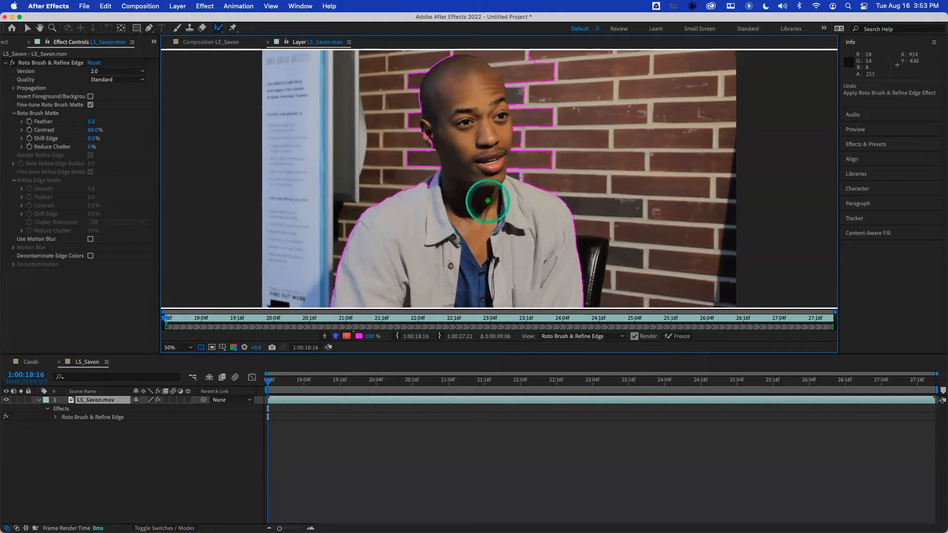
drag(527, 190, 485, 232)
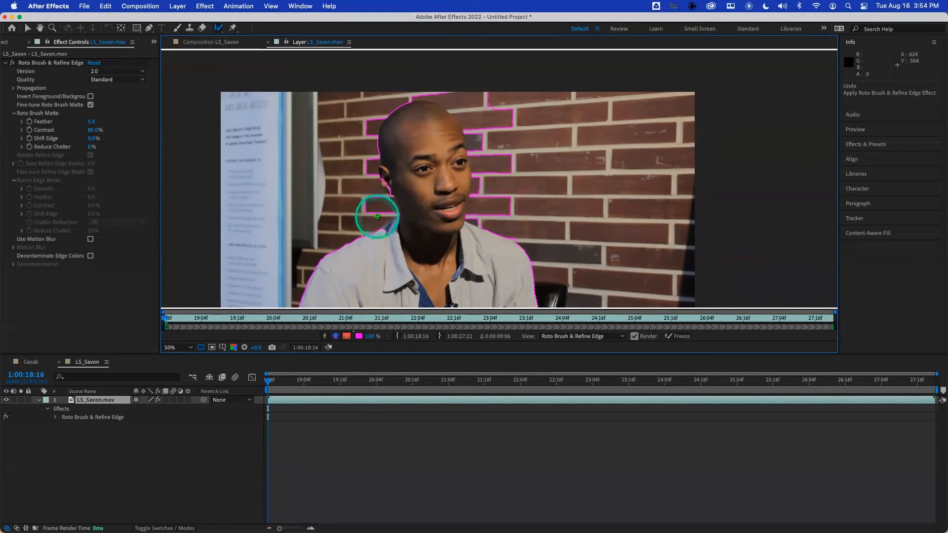
Subtract the brick areas beside the man's neck and ear, above his head and along his face from the Roto Brush selection
drag(380, 215, 376, 198)
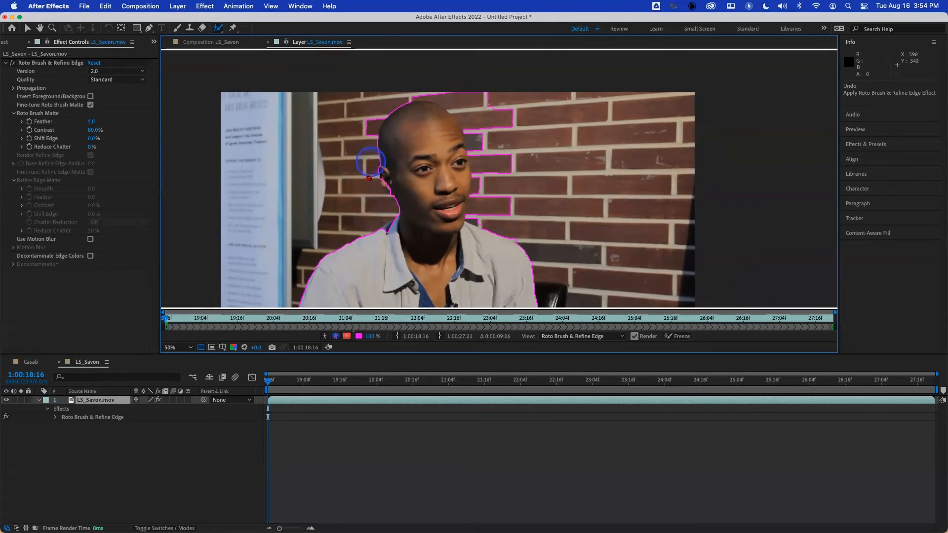
drag(369, 140, 372, 118)
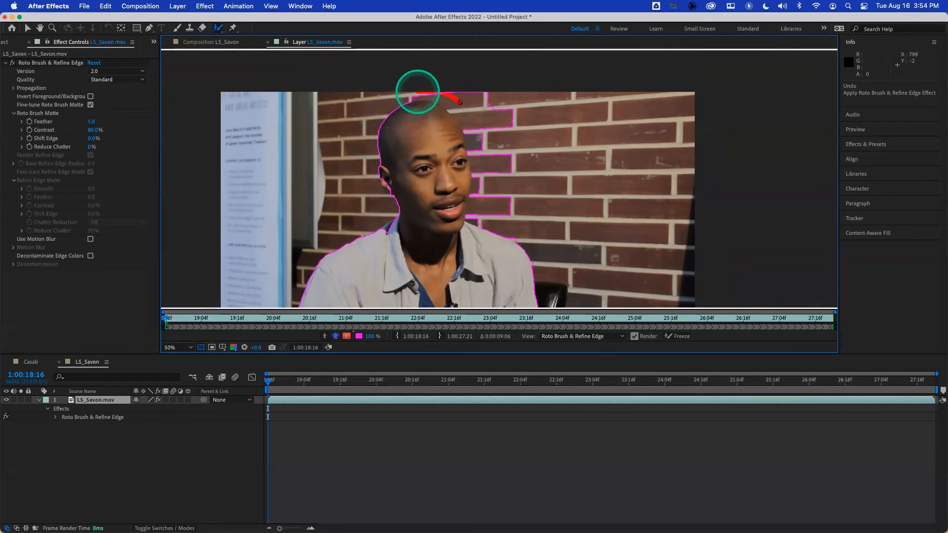
drag(460, 102, 470, 117)
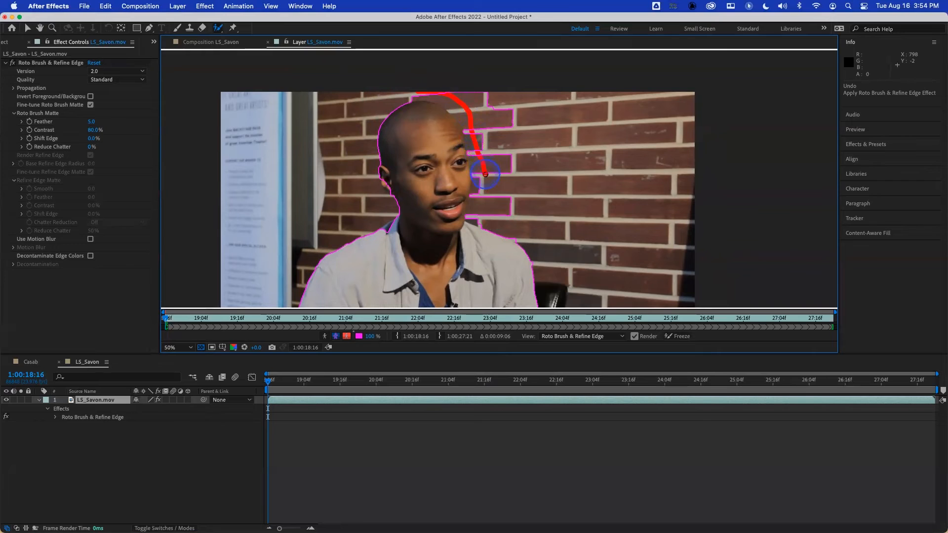
drag(483, 203, 484, 206)
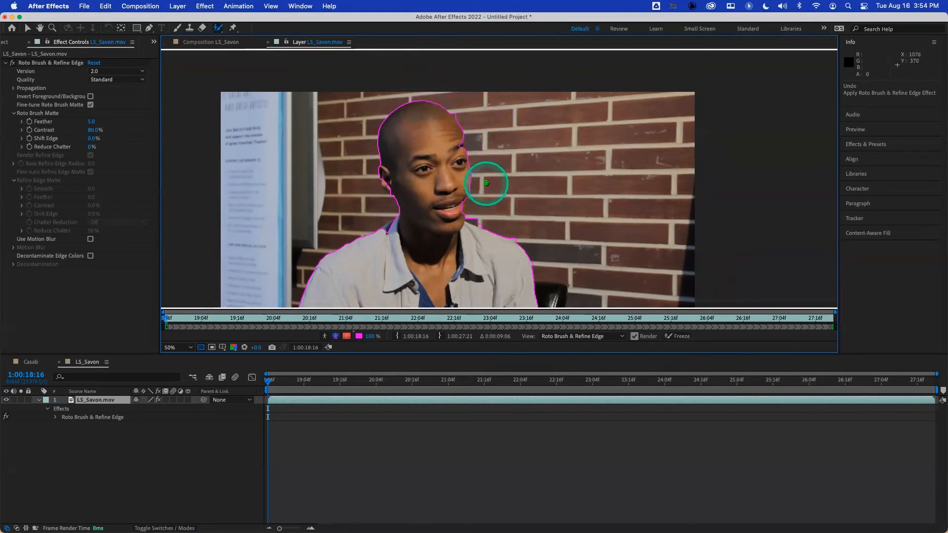
Add the man's eye and mouth edge back to the selection, and subtract the brick patch above his image-right shoulder
drag(459, 147, 462, 153)
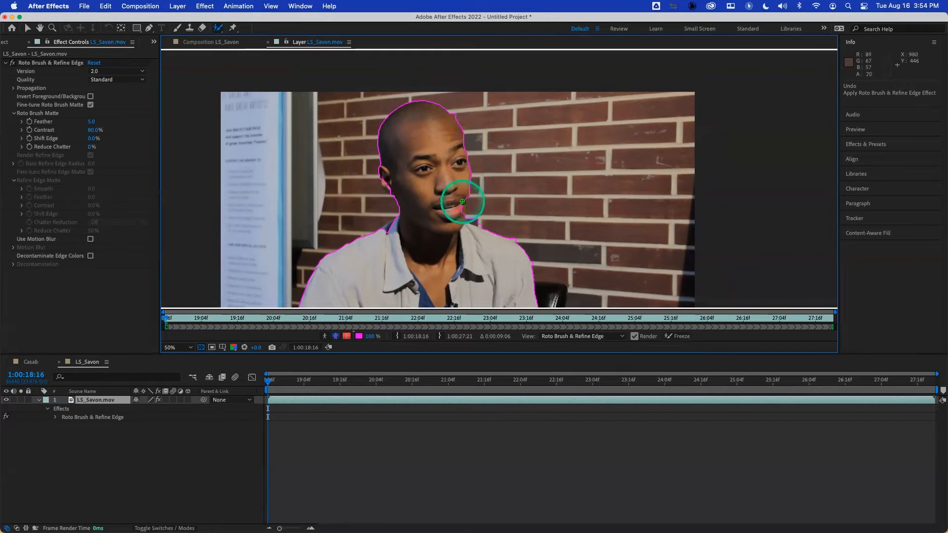
drag(462, 203, 451, 205)
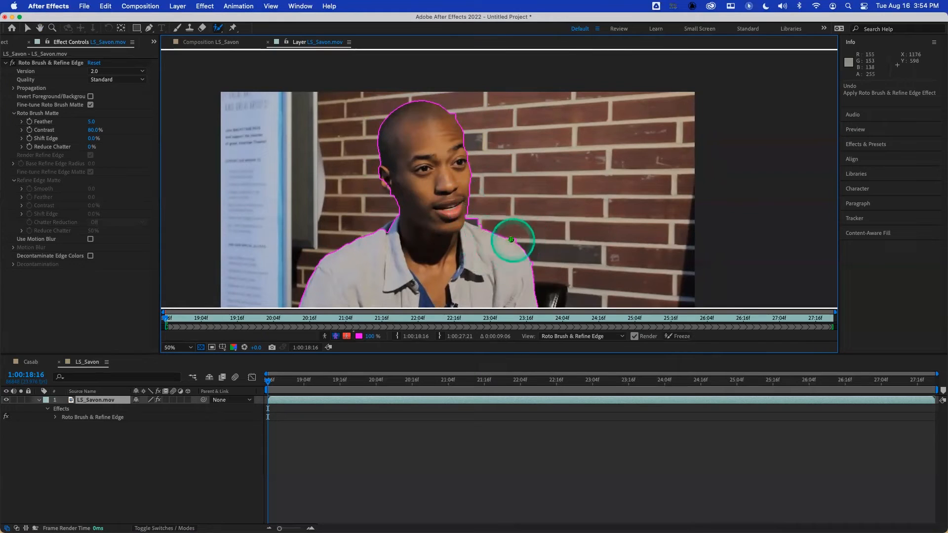
drag(498, 220, 498, 221)
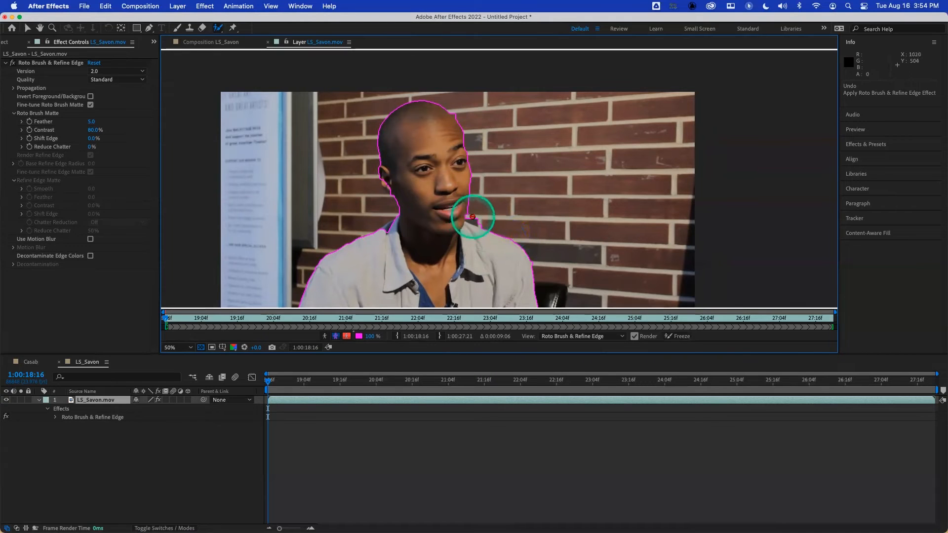
drag(474, 218, 476, 222)
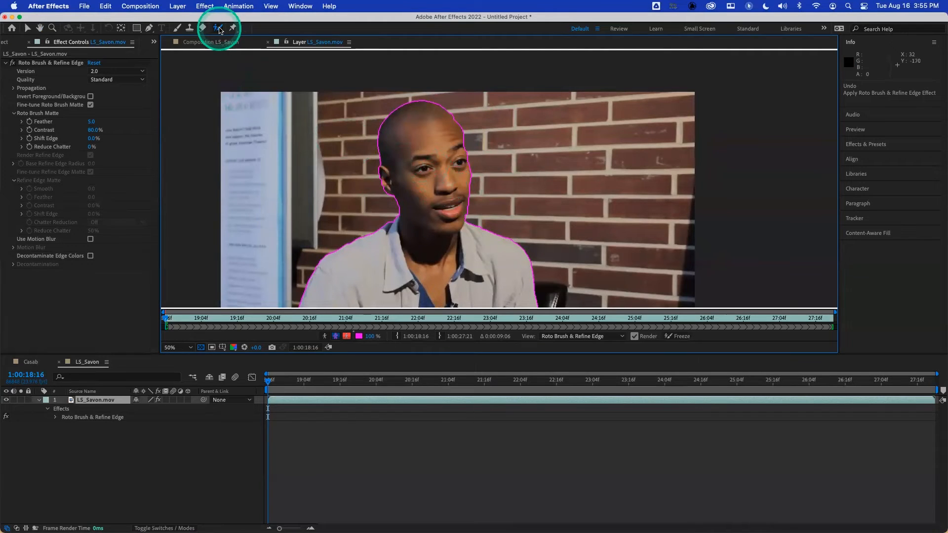
Paint Refine Edge strokes around the man's image-left ear and neck edge, and switch back to the Roto Brush tool
click(220, 29)
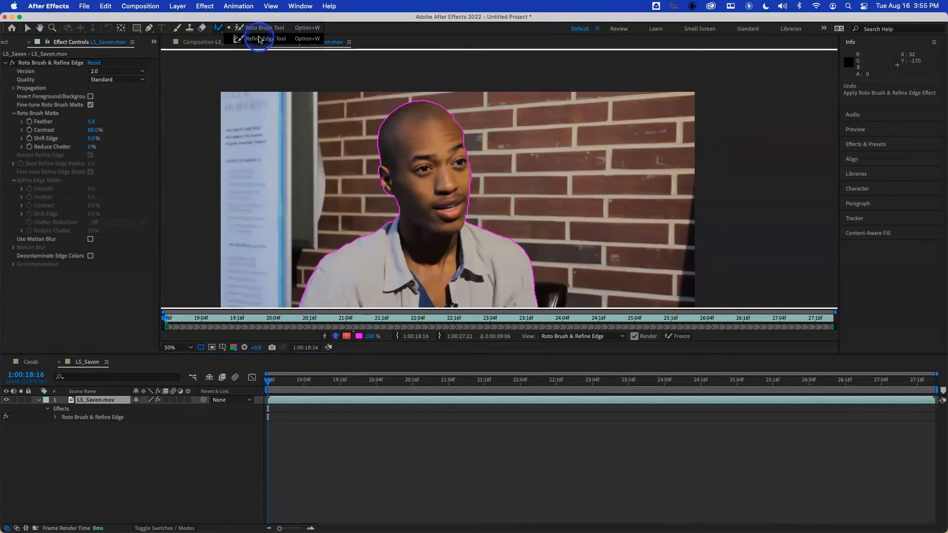
click(259, 39)
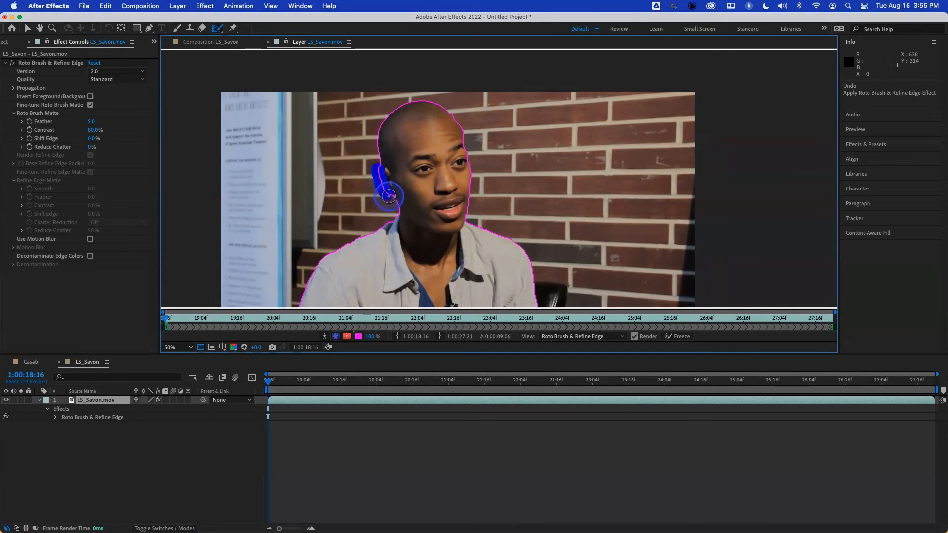
drag(392, 198, 392, 200)
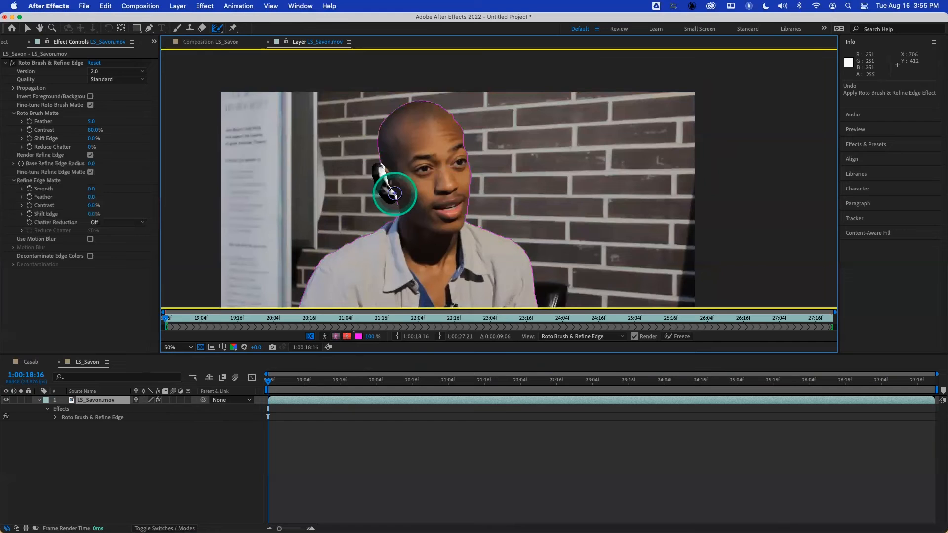
mouse_move(394, 193)
mouse_down()
mouse_move(387, 201)
mouse_move(385, 186)
mouse_up()
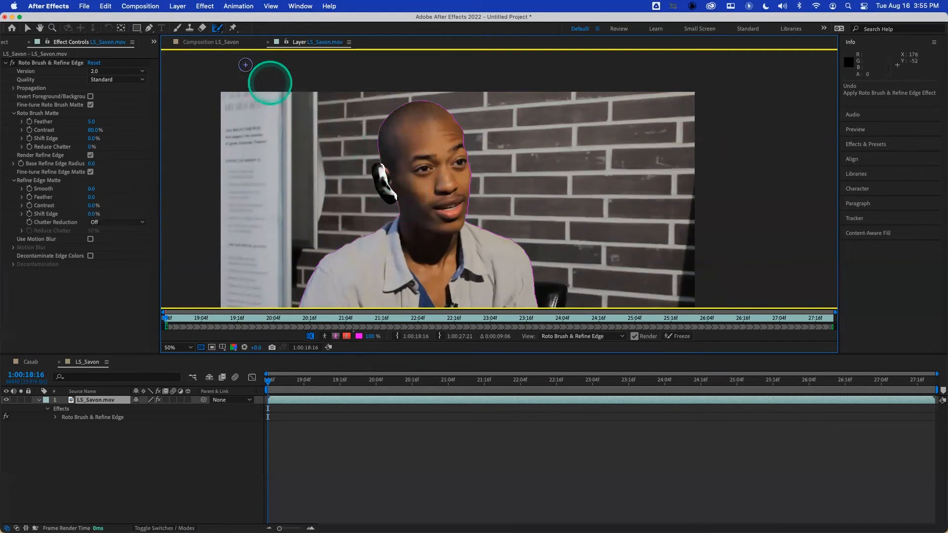
click(215, 30)
click(250, 36)
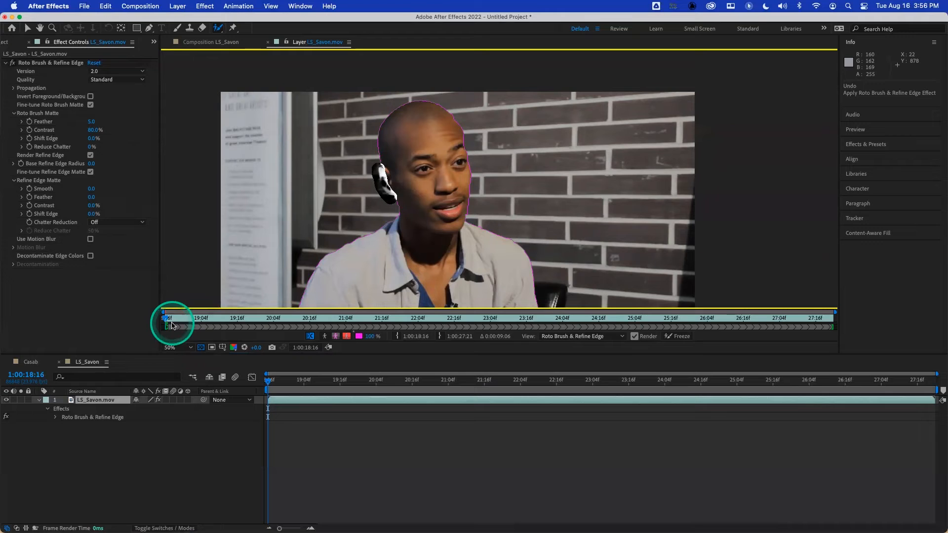
Set the Roto Brush version to 1.0 (Classic) and preview the propagation from the first frame
click(130, 72)
click(126, 82)
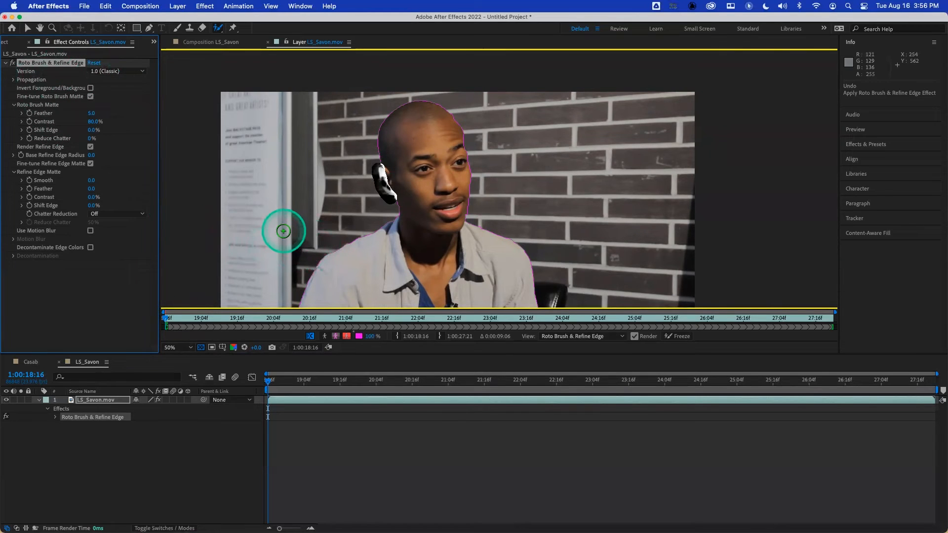
click(166, 319)
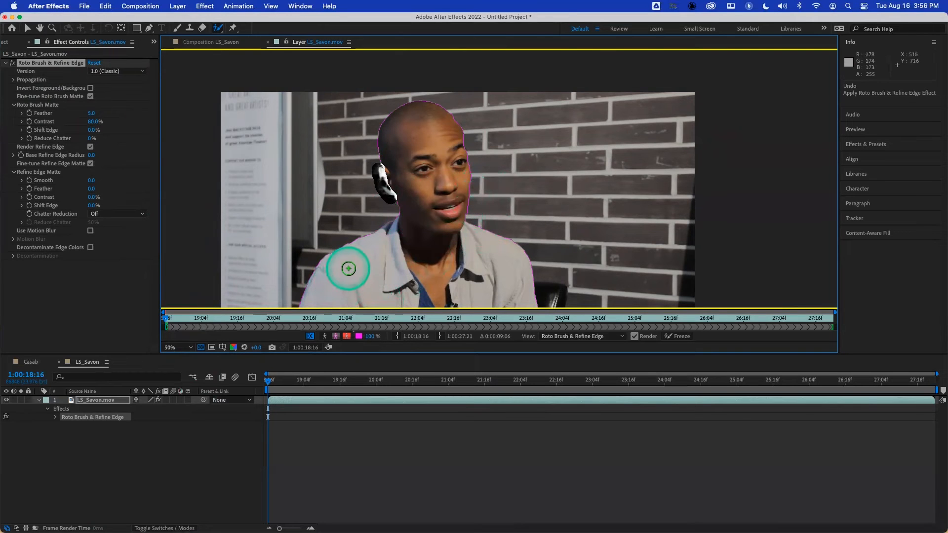
key(space)
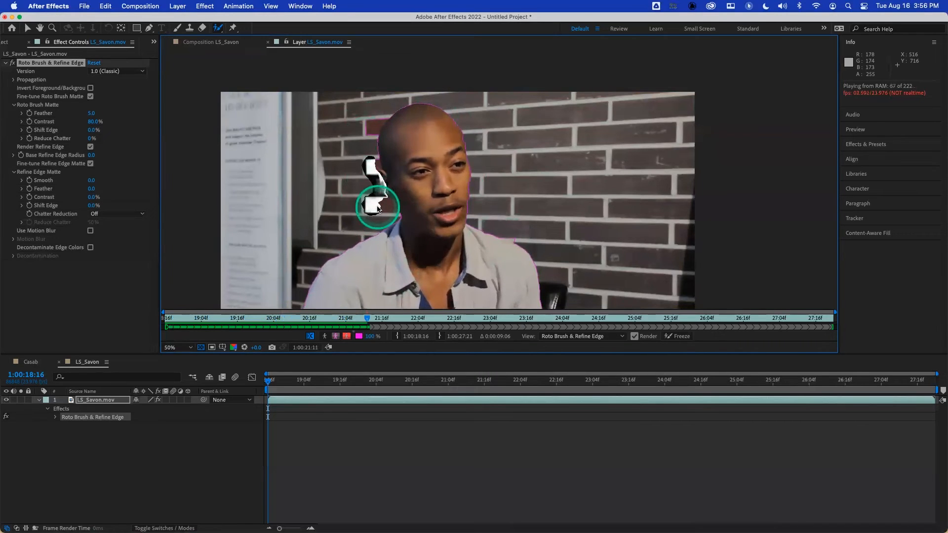
key(space)
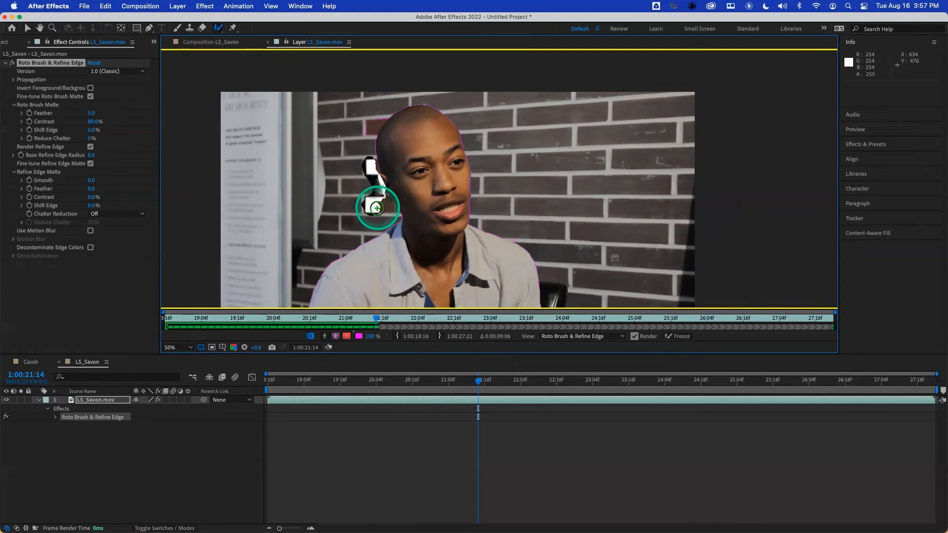
Check the cutout in the LS_Savon composition view, and delete the Roto Brush & Refine Edge effect from the layer
click(229, 42)
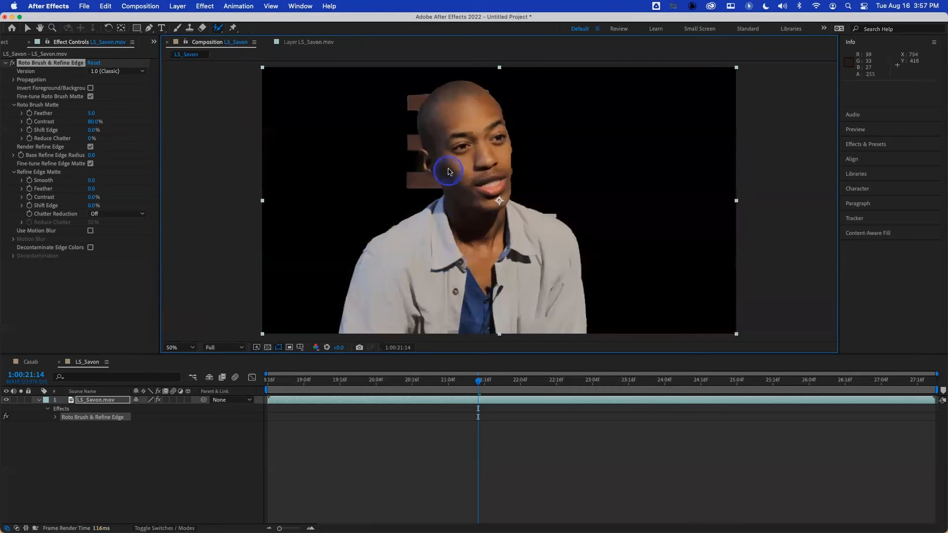
click(306, 43)
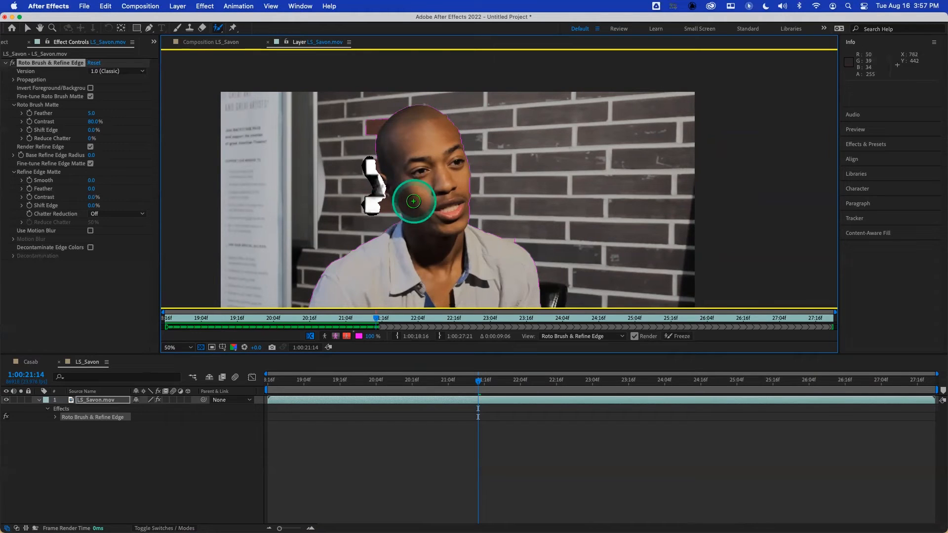
click(63, 65)
key(Delete)
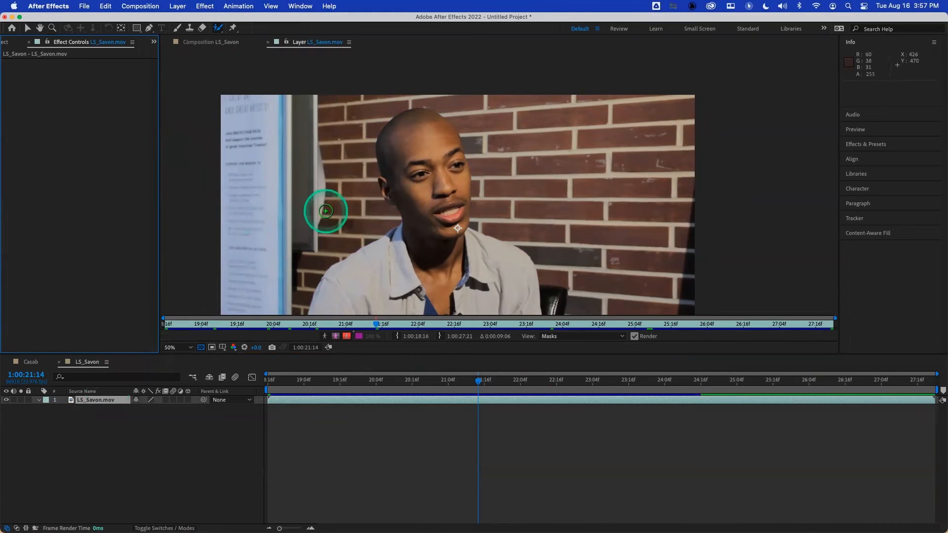
Try a Roto Brush foreground stroke over the man at 1:00:21:14, and undo the stroke
key(h)
drag(432, 240, 442, 191)
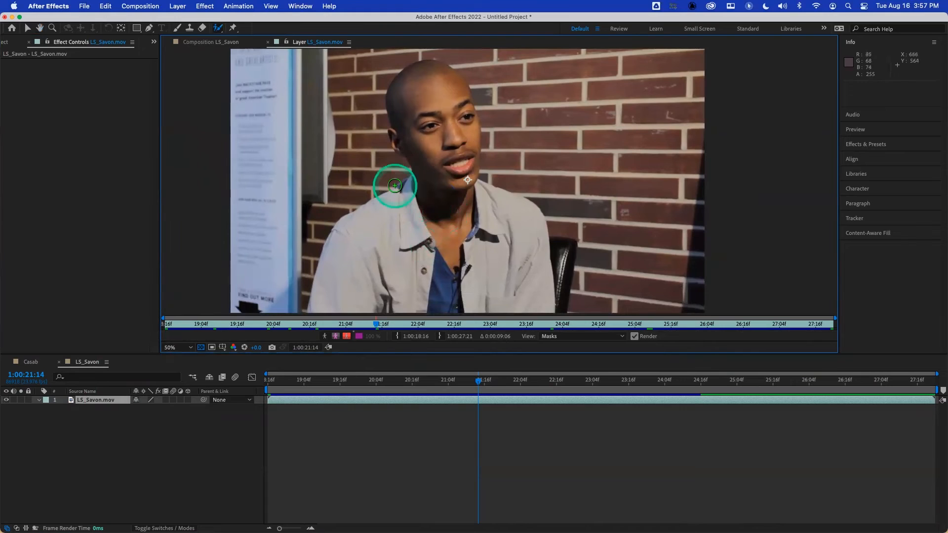
click(218, 28)
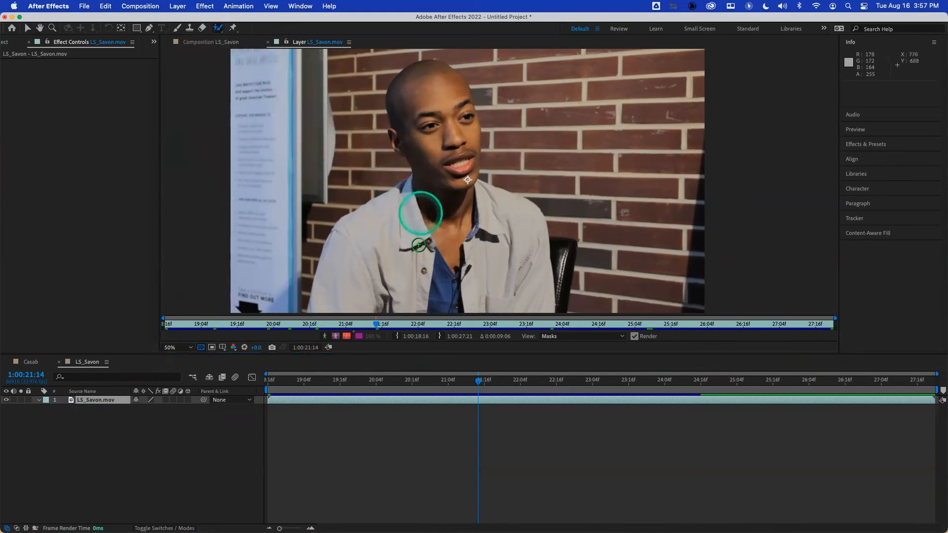
mouse_move(340, 302)
mouse_down()
mouse_move(414, 227)
mouse_move(431, 178)
mouse_move(411, 120)
mouse_move(417, 82)
mouse_move(437, 78)
mouse_move(464, 110)
mouse_move(444, 113)
mouse_move(437, 141)
mouse_move(461, 181)
mouse_move(492, 201)
mouse_move(491, 241)
mouse_move(514, 232)
mouse_move(522, 262)
mouse_move(516, 289)
mouse_move(410, 294)
mouse_move(421, 264)
mouse_move(447, 247)
mouse_up()
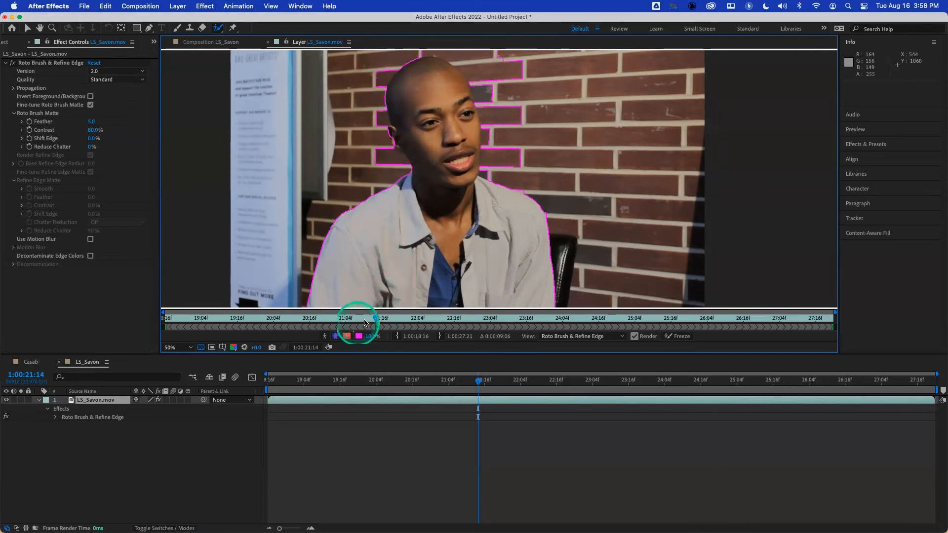
click(304, 381)
drag(281, 386, 235, 386)
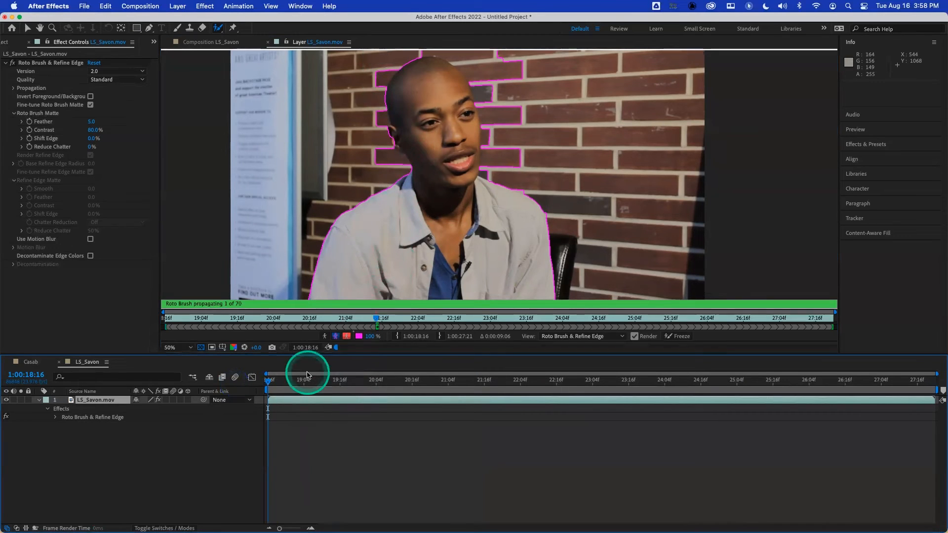
key(super+z)
key(super+z)
Return to the first frame at 1:00:18:16 and paint a Roto Brush foreground stroke through the man's figure
drag(316, 376, 270, 379)
drag(360, 381, 269, 380)
mouse_move(341, 303)
mouse_down()
mouse_move(376, 243)
mouse_move(424, 191)
mouse_move(433, 155)
mouse_move(399, 123)
mouse_move(415, 87)
mouse_move(437, 76)
mouse_move(465, 101)
mouse_move(436, 119)
mouse_move(456, 134)
mouse_move(467, 191)
mouse_move(495, 213)
mouse_move(465, 251)
mouse_move(442, 243)
mouse_move(434, 222)
mouse_move(414, 260)
mouse_move(421, 275)
mouse_move(507, 284)
mouse_move(524, 269)
mouse_move(517, 219)
mouse_up()
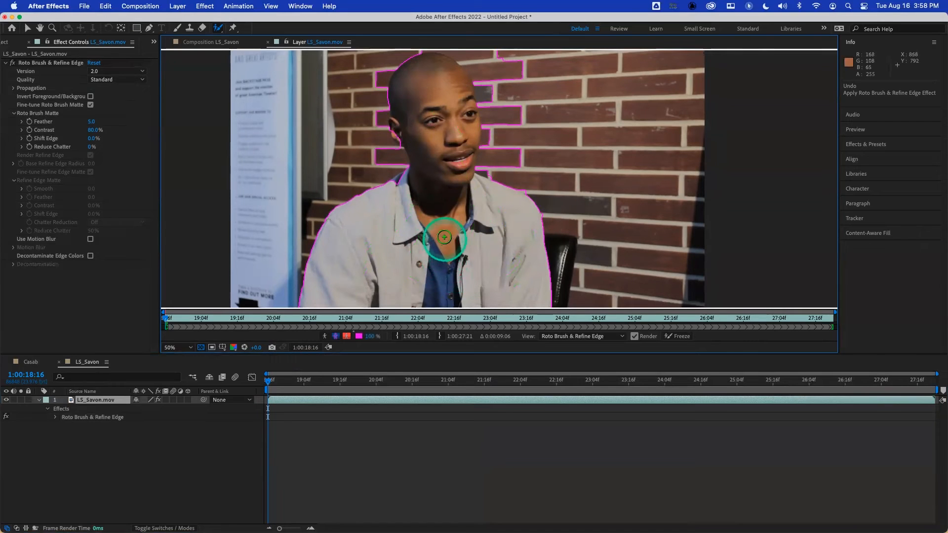
Subtract the brick areas beside the man's image-left neck, ear and head from the Roto Brush selection
drag(395, 186, 395, 183)
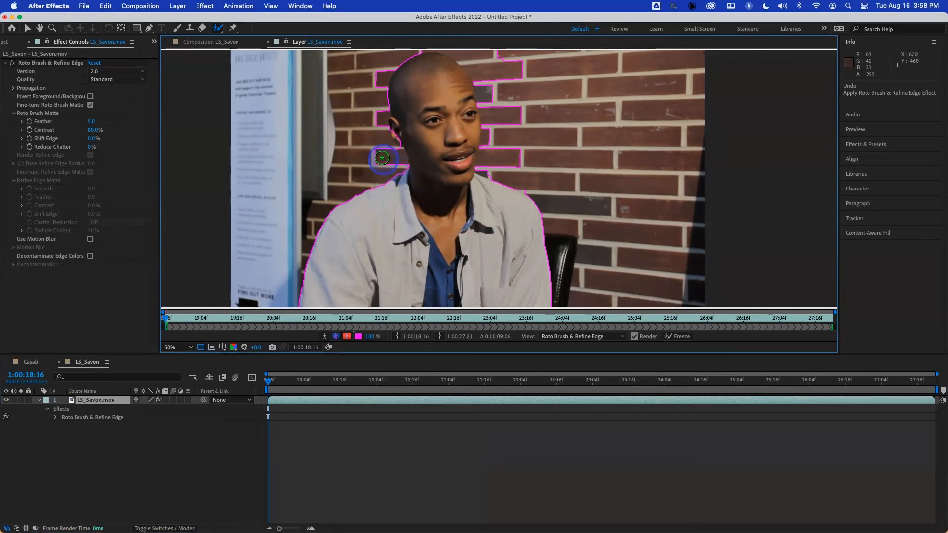
drag(385, 153, 386, 157)
click(397, 132)
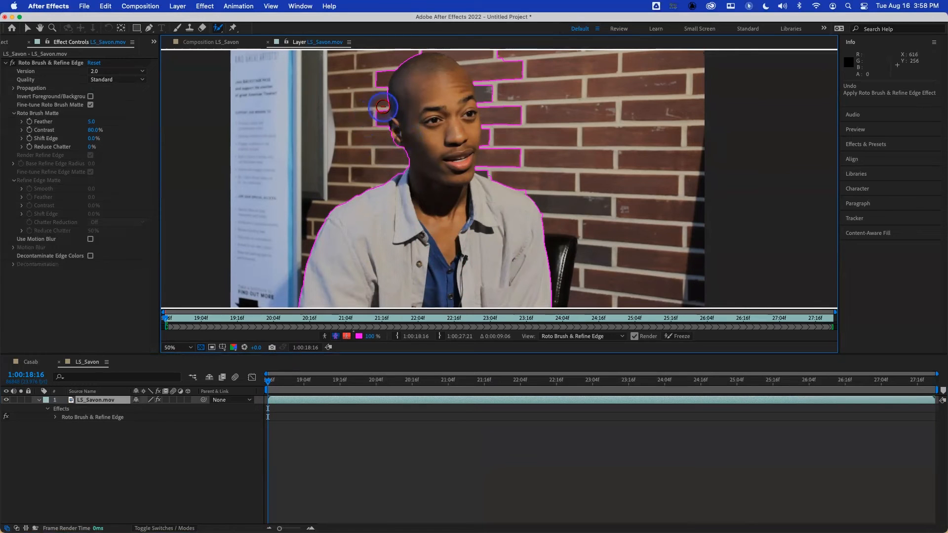
drag(380, 108, 377, 126)
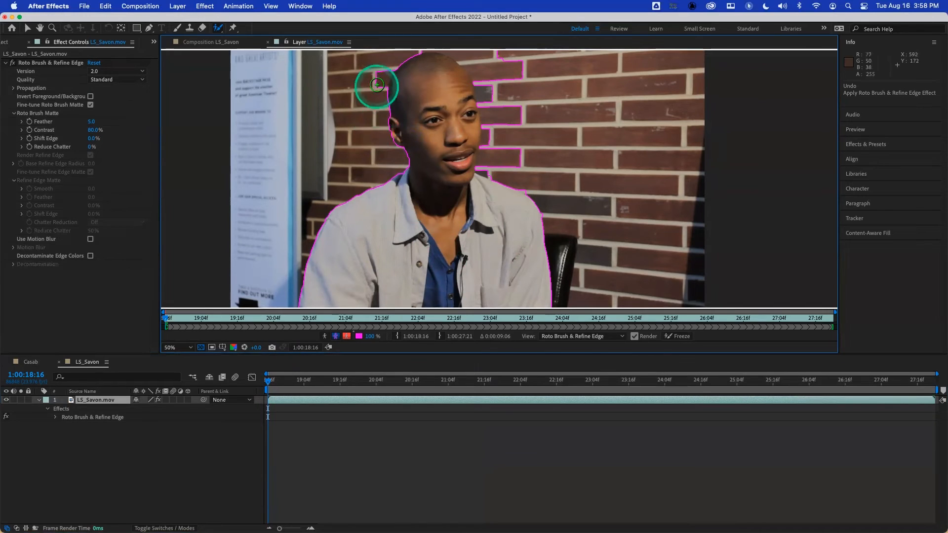
drag(377, 90, 376, 88)
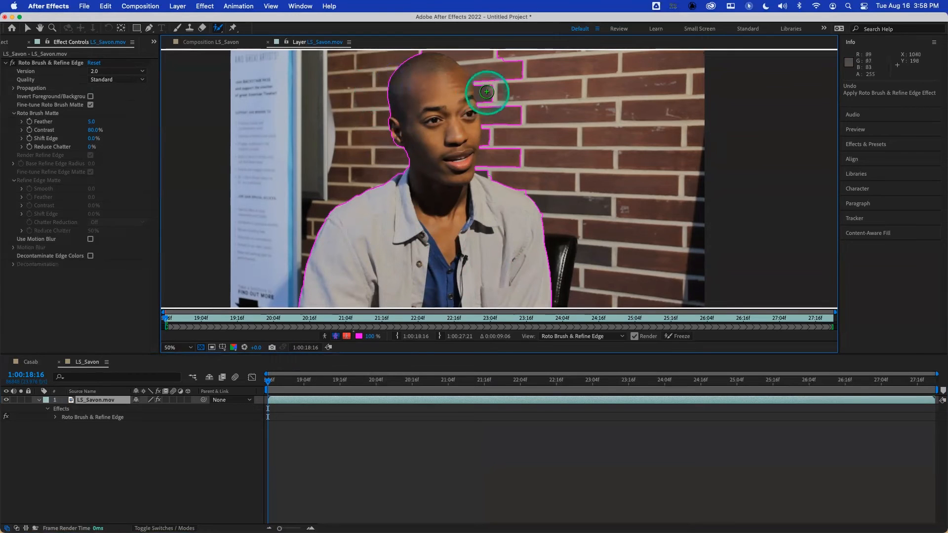
Subtract the bricks above the man's head and along the image-right side of his face, and add his mouth area back
scroll(507, 116, up, 2)
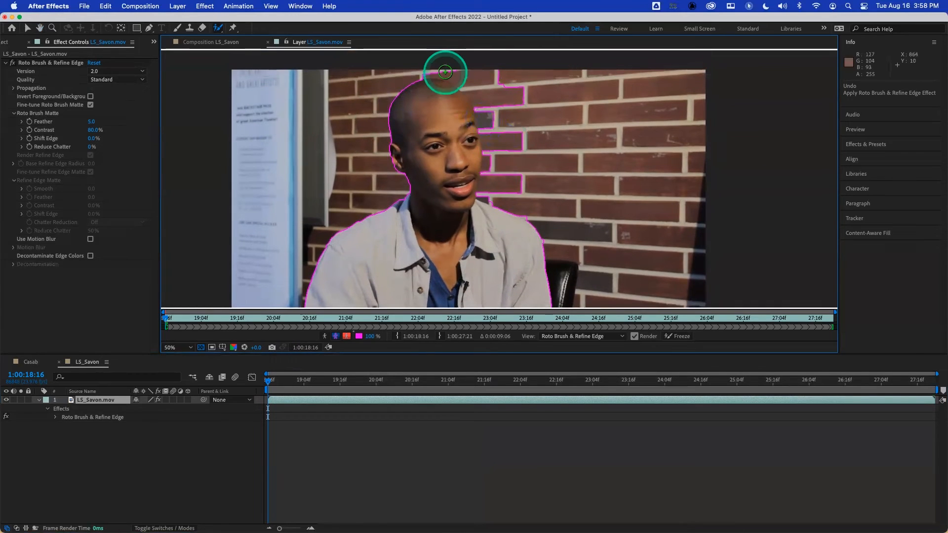
mouse_move(445, 71)
mouse_down()
mouse_move(478, 86)
mouse_move(491, 171)
mouse_up()
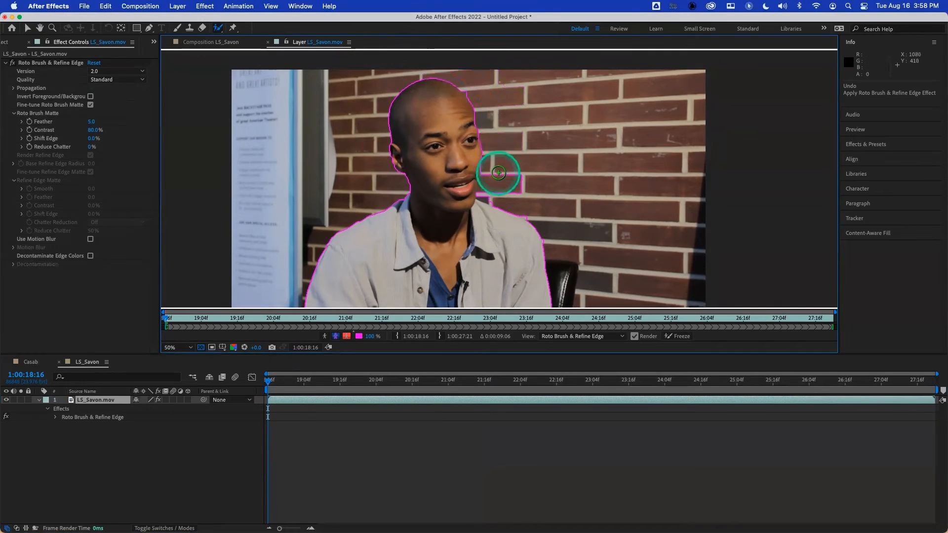
mouse_move(490, 191)
mouse_down()
mouse_move(486, 205)
mouse_move(466, 186)
mouse_up()
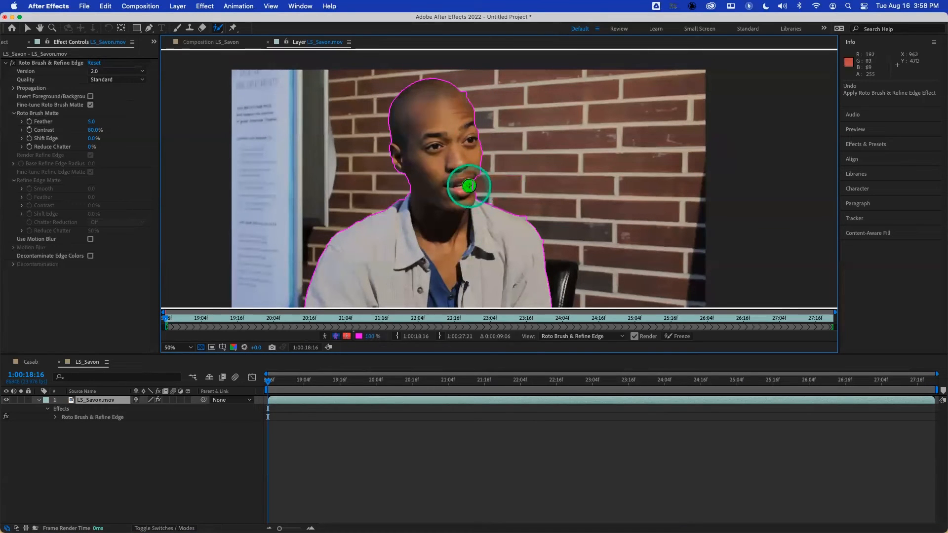
Subtract the leftover brick beside the man's forehead, and add his eyebrow and mouth edge to the selection
mouse_move(468, 106)
mouse_down()
mouse_move(464, 72)
mouse_move(469, 92)
mouse_up()
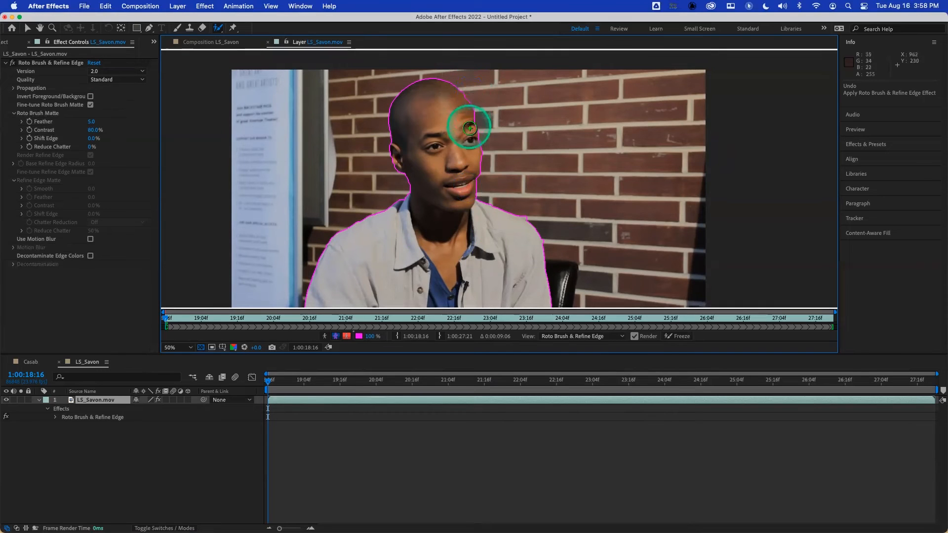
click(471, 127)
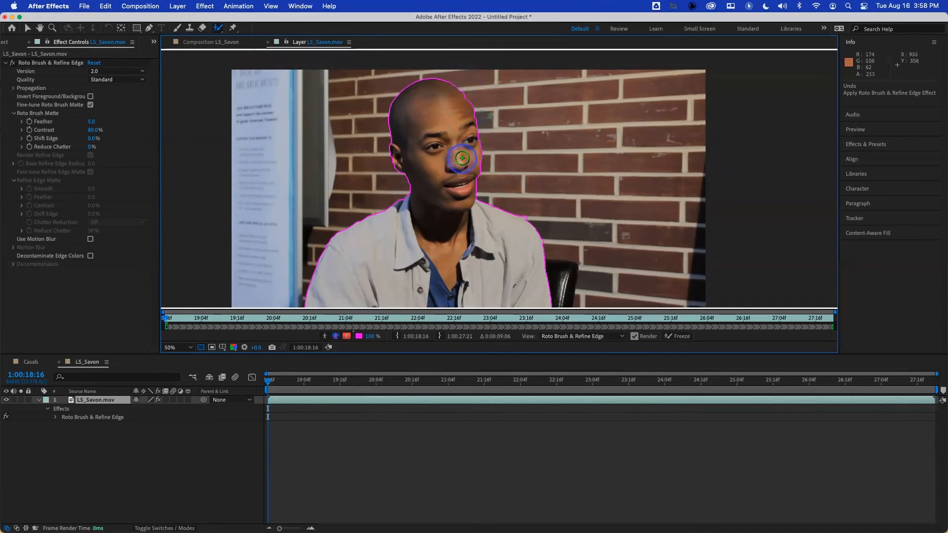
click(472, 179)
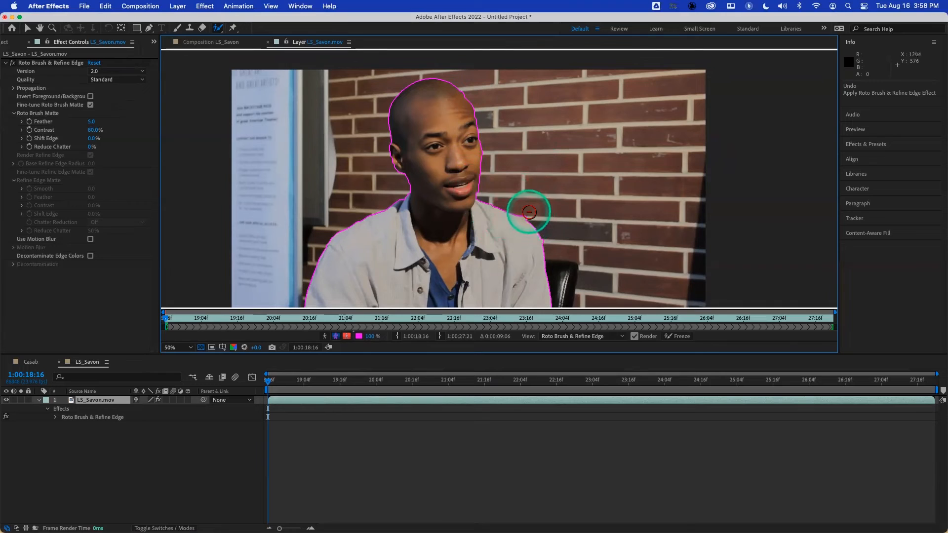
Subtract the bricks beside the man's image-right shoulder, and add the blue collar edge beside his neck to the Roto Brush selection
alt+click(528, 212)
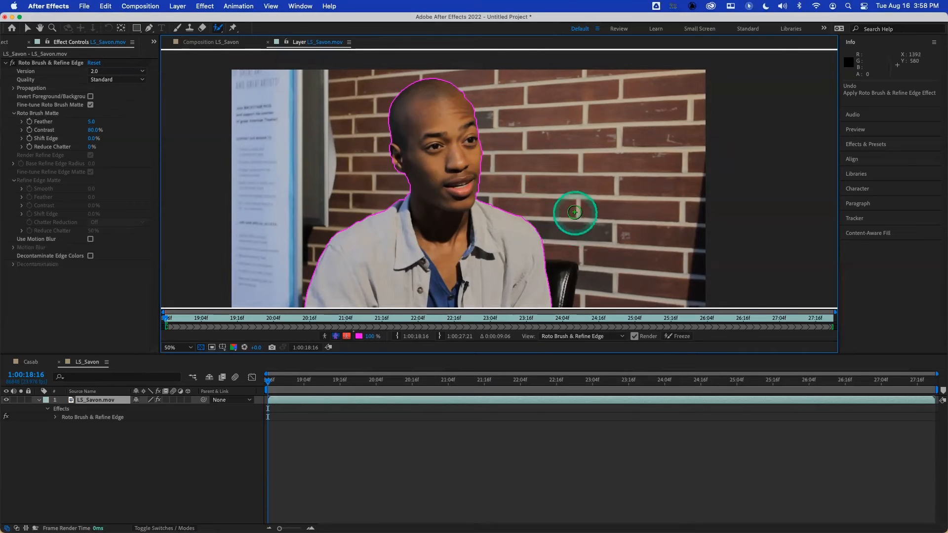
drag(402, 206, 406, 204)
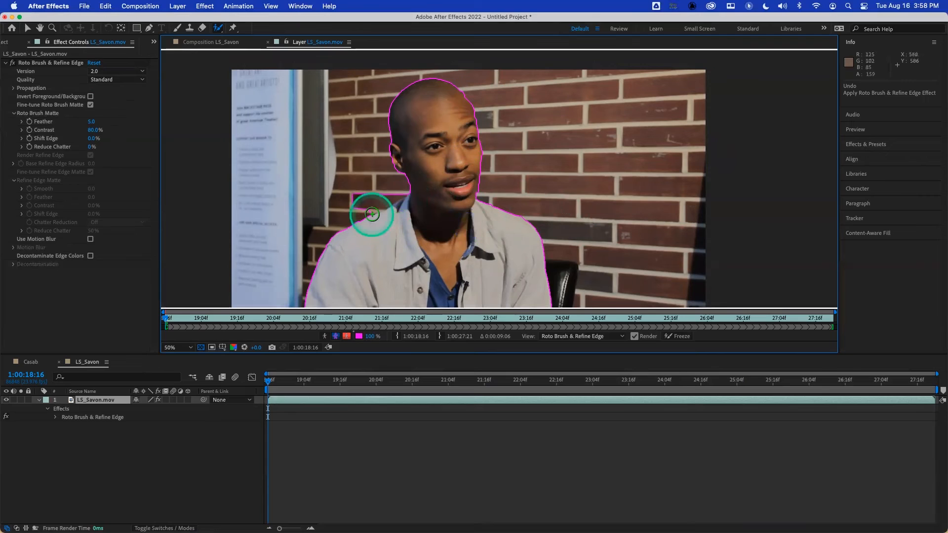
key(super+z)
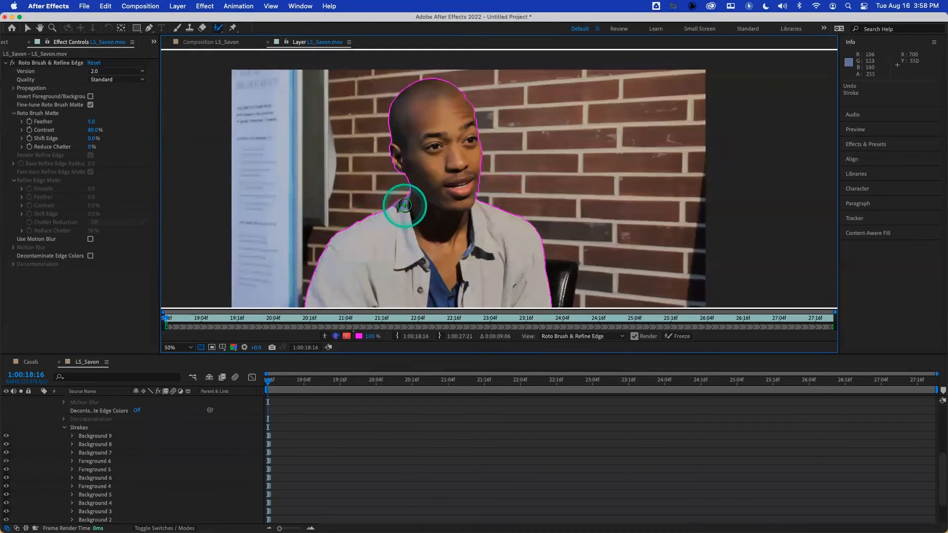
click(405, 205)
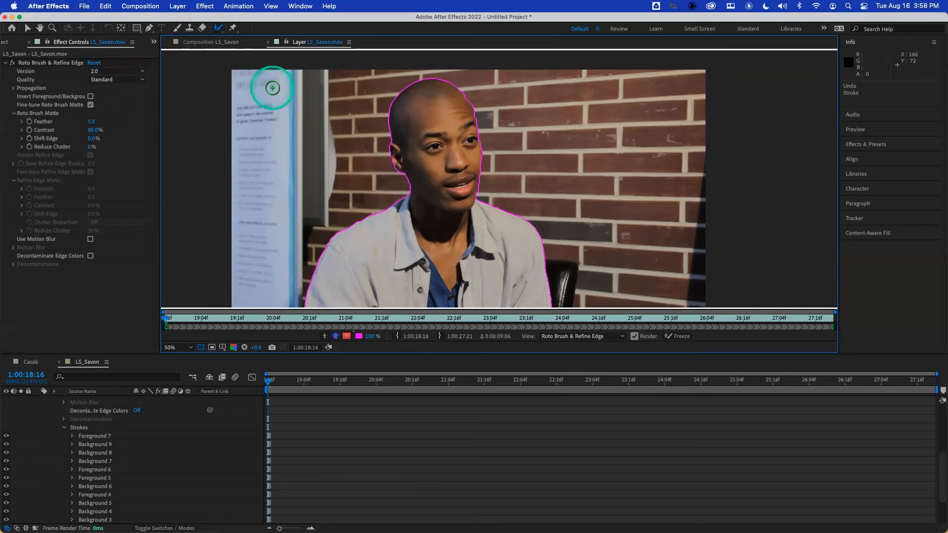
Enlarge the layer viewer to fit the man's whole figure and collapse the Roto Brush Strokes list
key(space)
drag(445, 217, 444, 187)
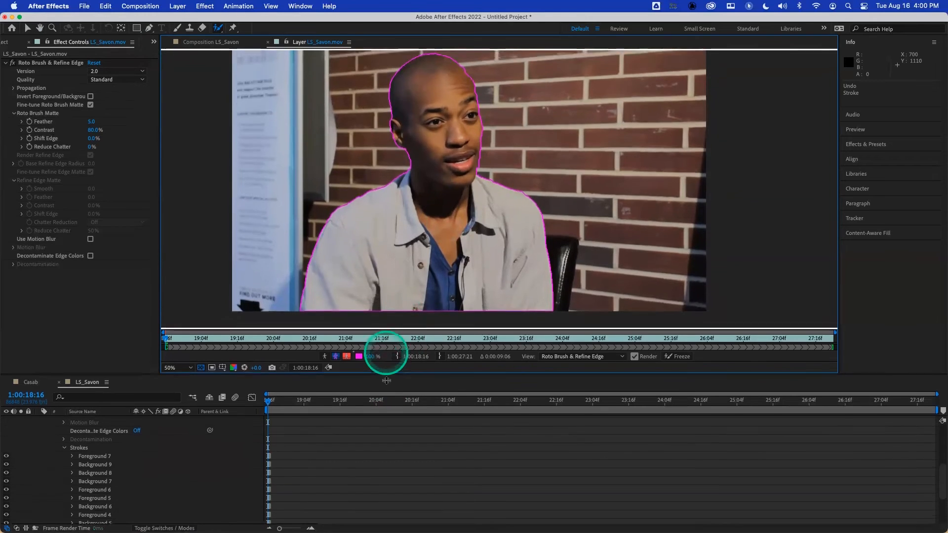
drag(385, 370, 384, 406)
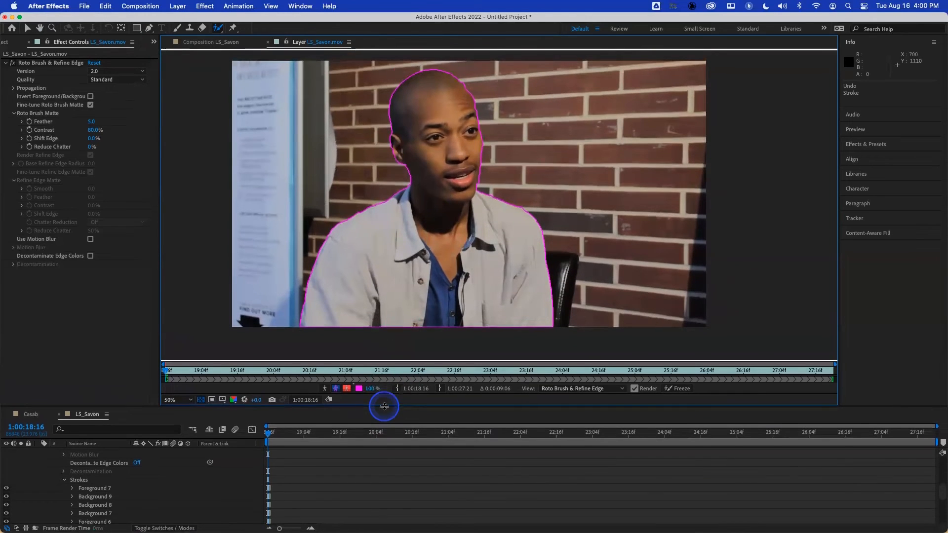
click(64, 479)
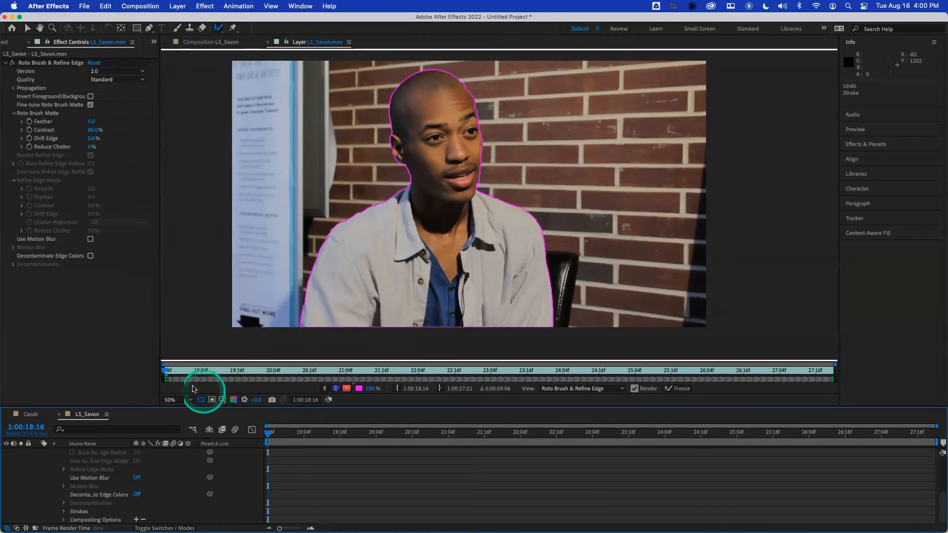
Propagate the Roto Brush selection from the first frame at 1:00:18:16, and preview the cutout in the LS_Savon composition
click(166, 374)
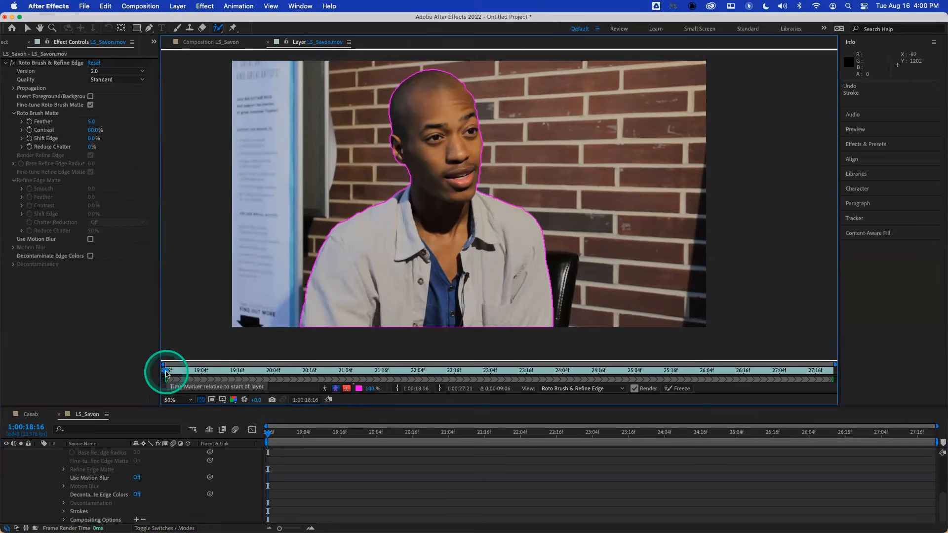
key(space)
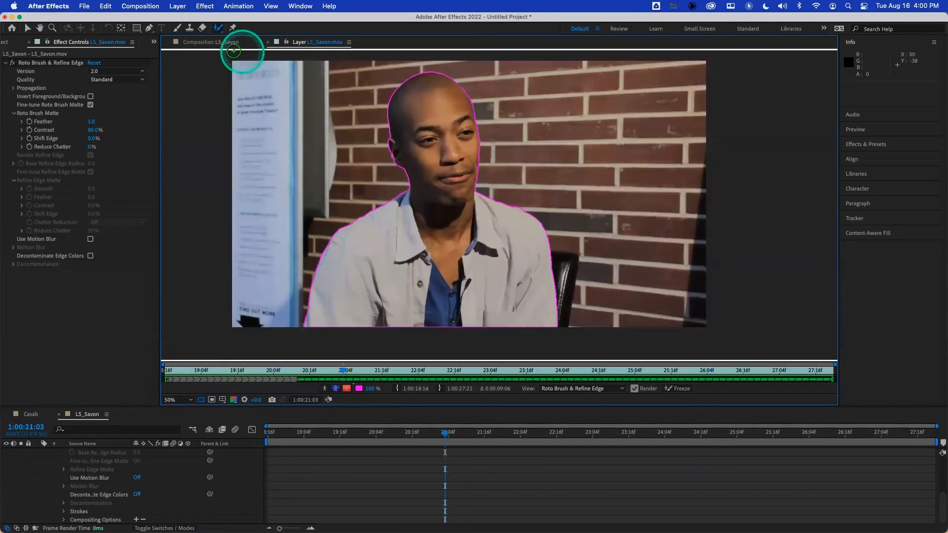
click(217, 43)
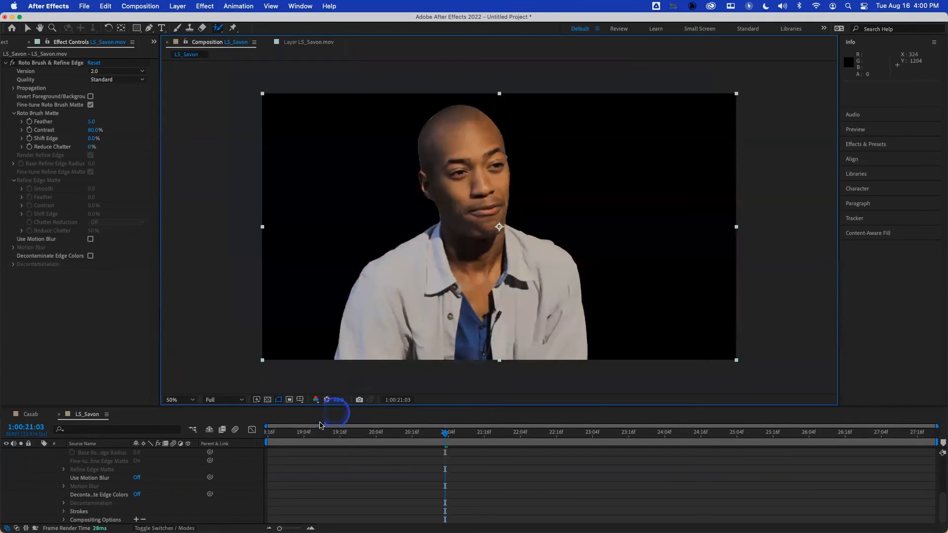
drag(295, 434, 251, 433)
key(space)
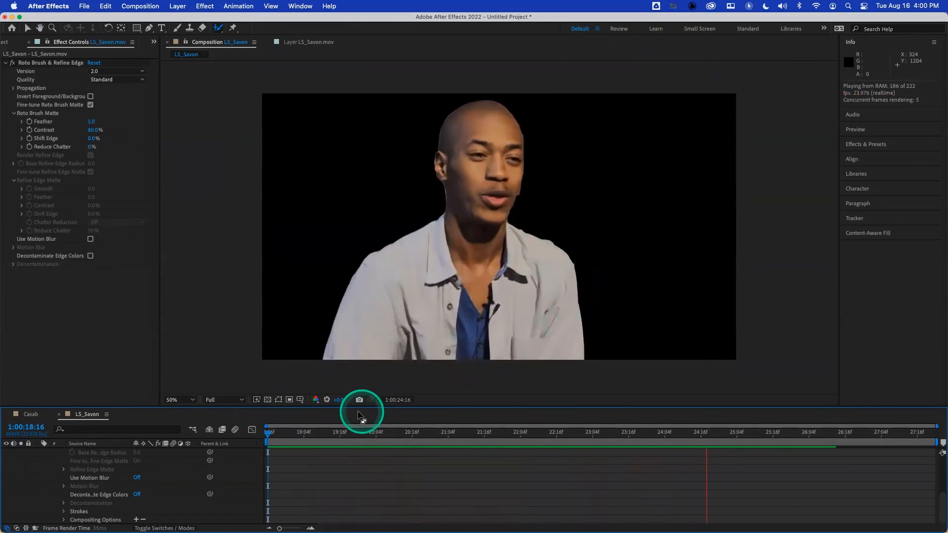
key(space)
Replay the LS_Savon composition from the first frame to check the edges of the man's cutout
drag(329, 435, 264, 432)
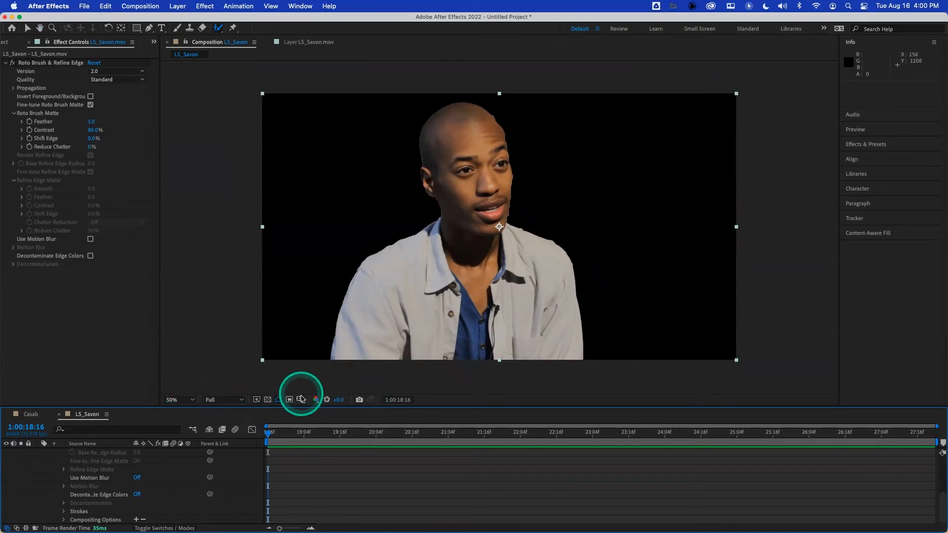
click(316, 39)
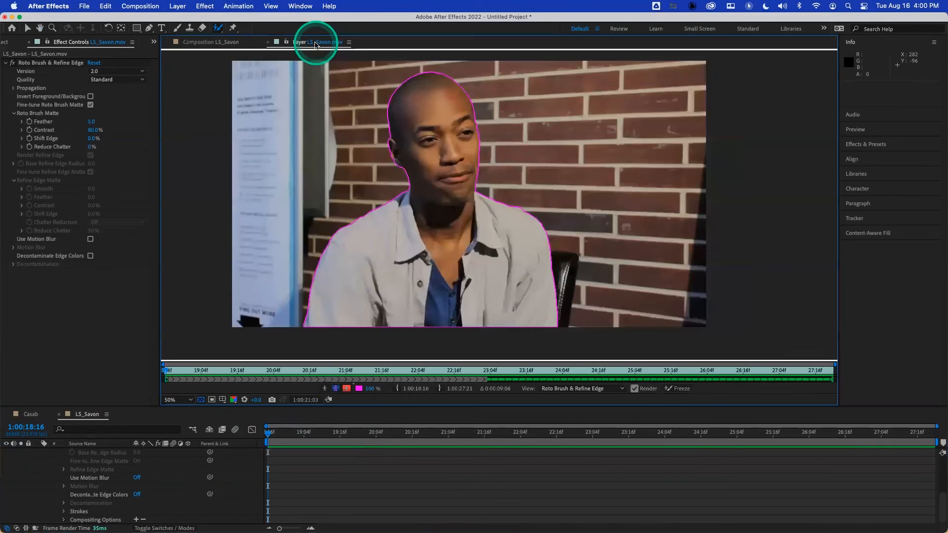
click(232, 44)
key(space)
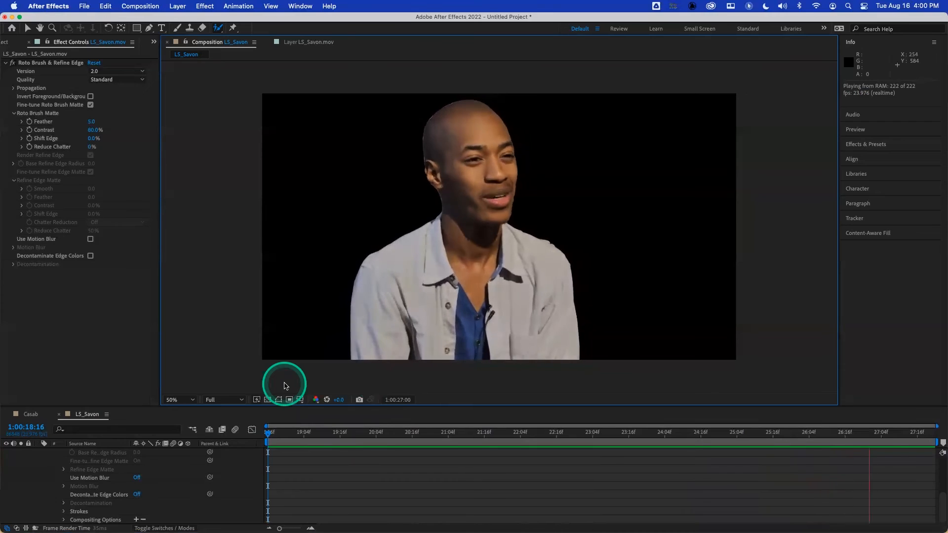
key(space)
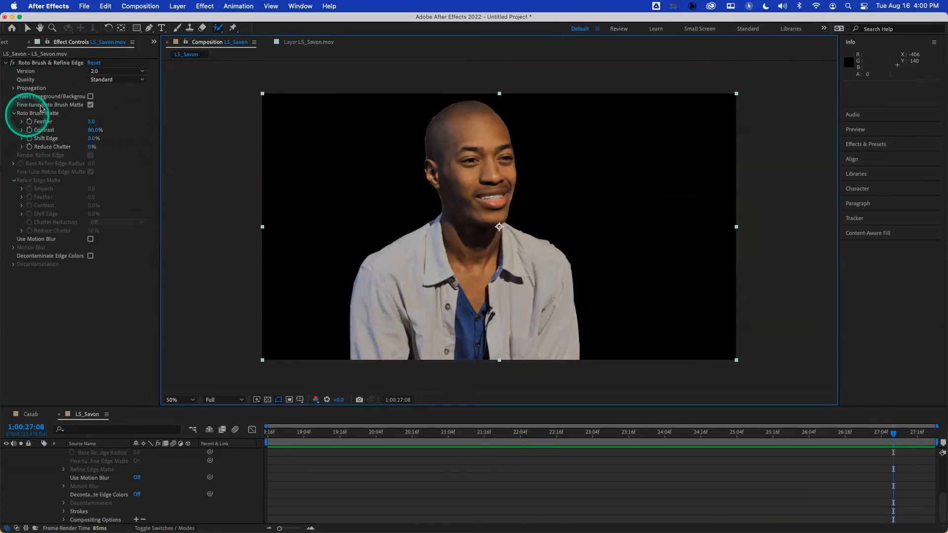
Try larger Feather values for the Roto Brush matte, including 30 and 52.6
click(90, 123)
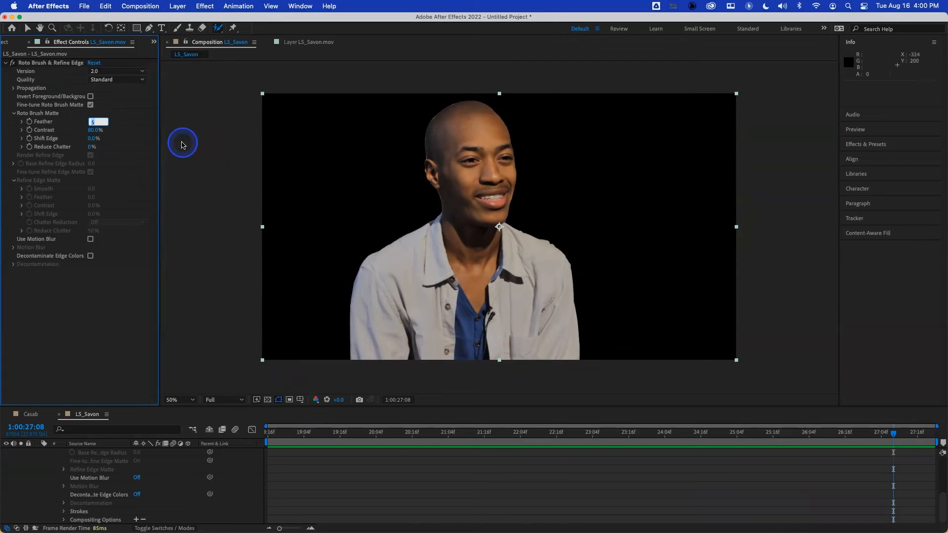
click(122, 300)
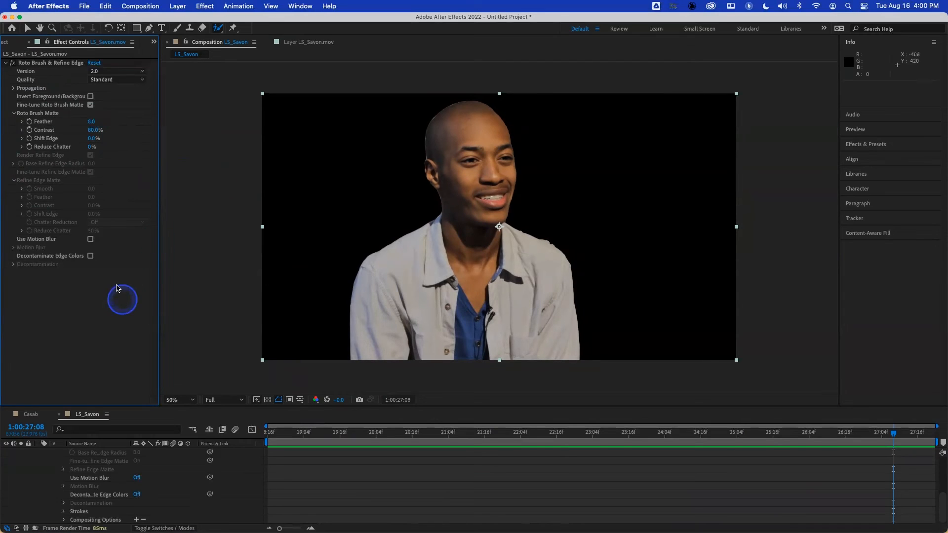
click(93, 126)
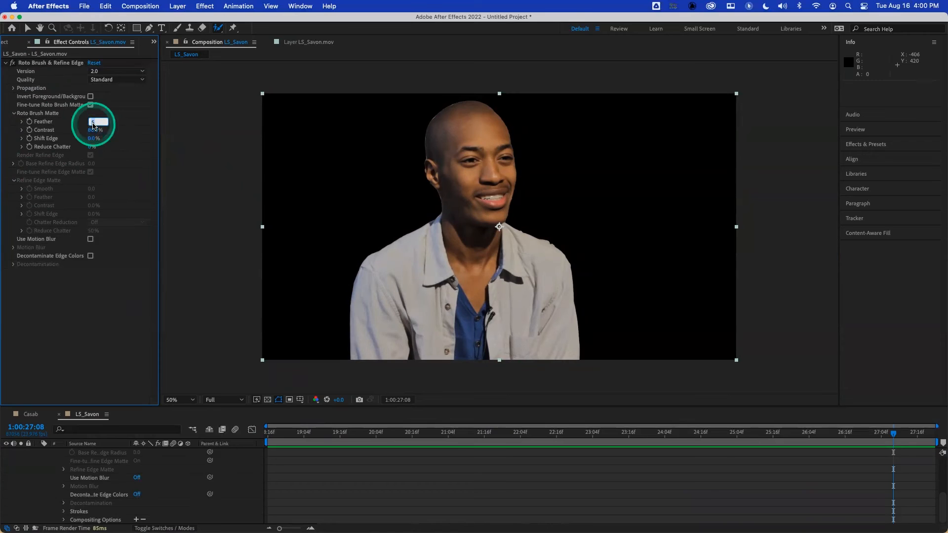
text(25)
key(Return)
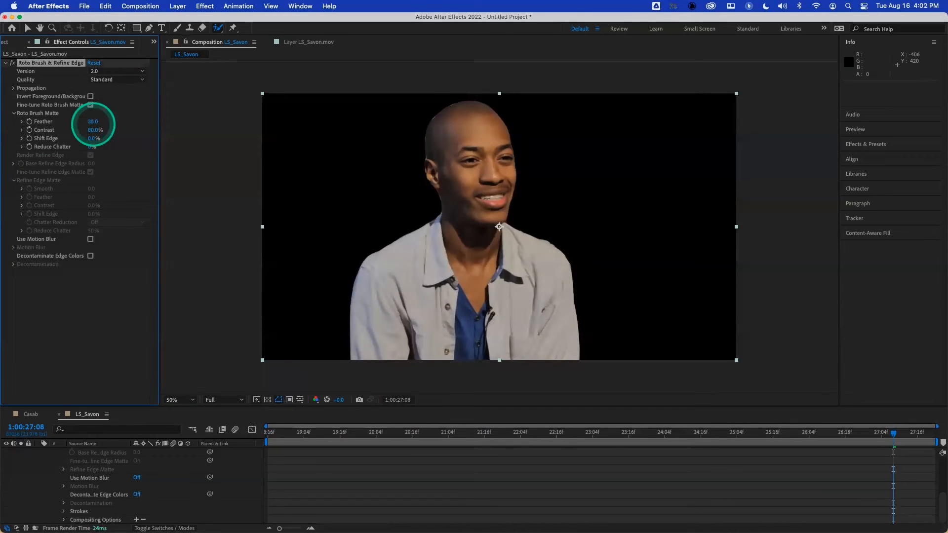
click(93, 125)
text(30)
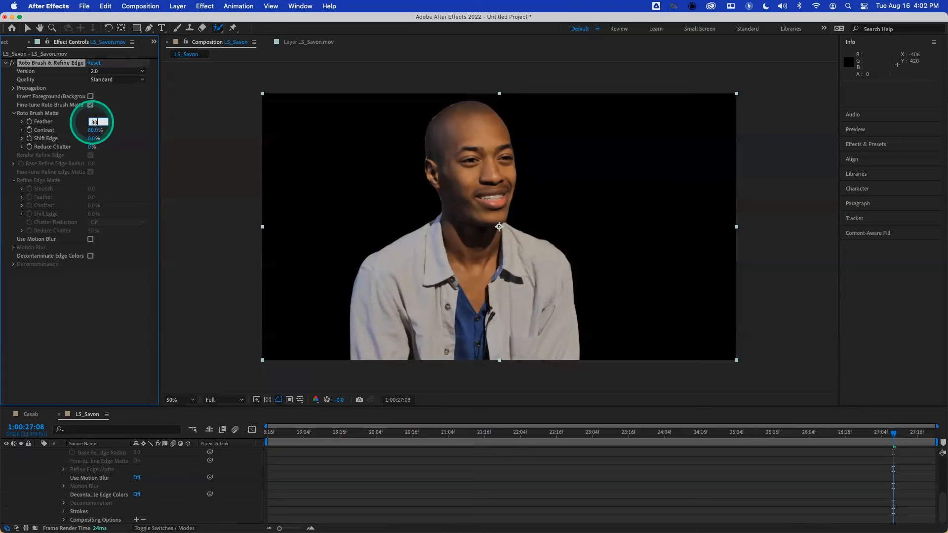
click(94, 122)
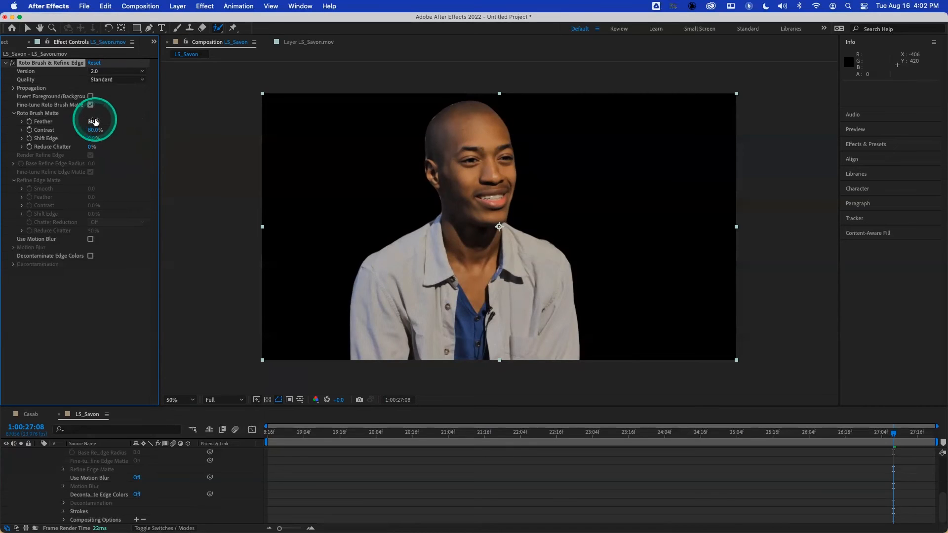
drag(208, 121, 208, 121)
click(260, 156)
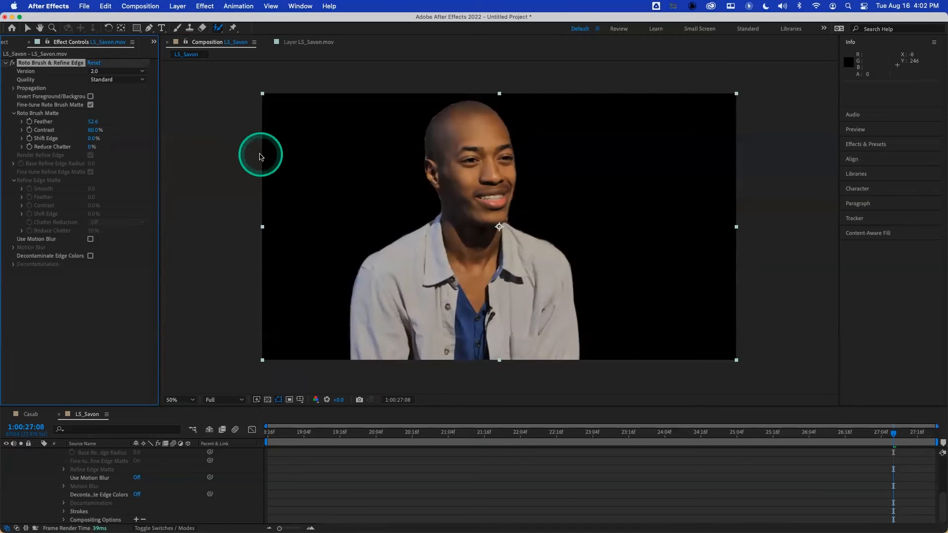
Set the Roto Brush matte's Feather to 25 and its Reduce Chatter to 100%
click(93, 122)
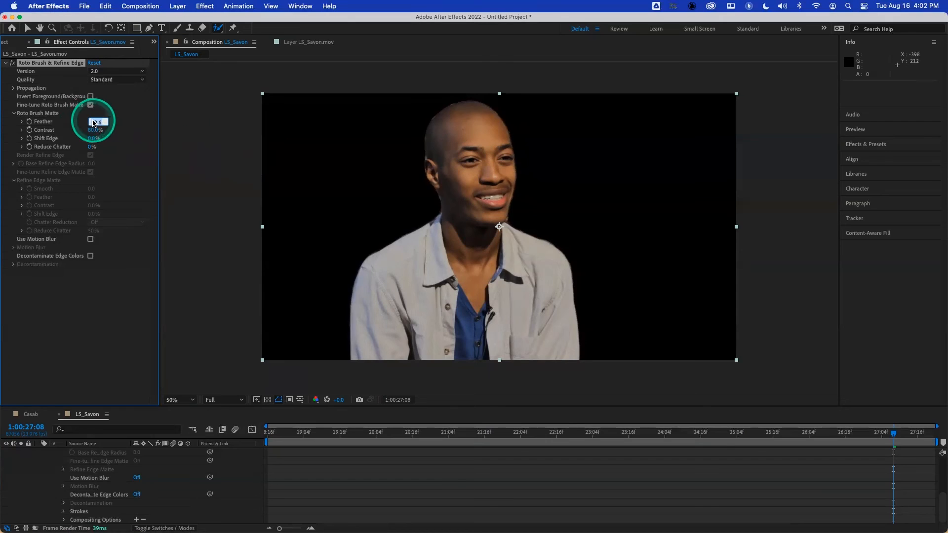
click(165, 134)
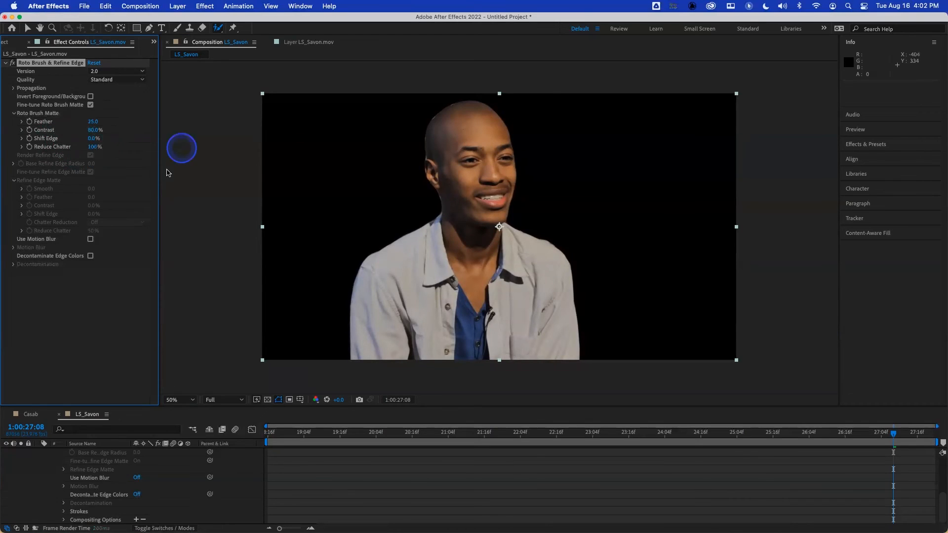
Contract the Roto Brush matte by setting its Shift Edge to -20%
drag(93, 139, 3, 137)
drag(93, 138, 19, 139)
click(93, 139)
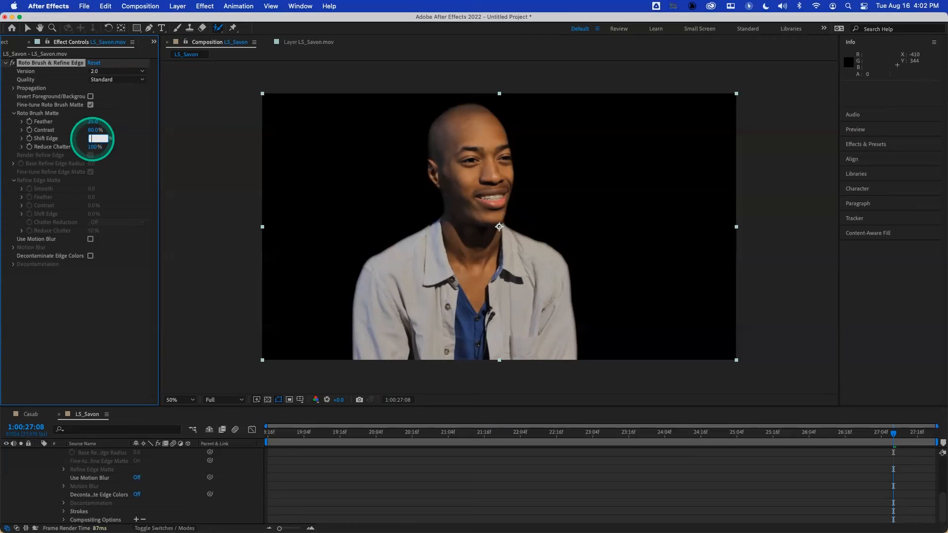
text(-20)
key(Return)
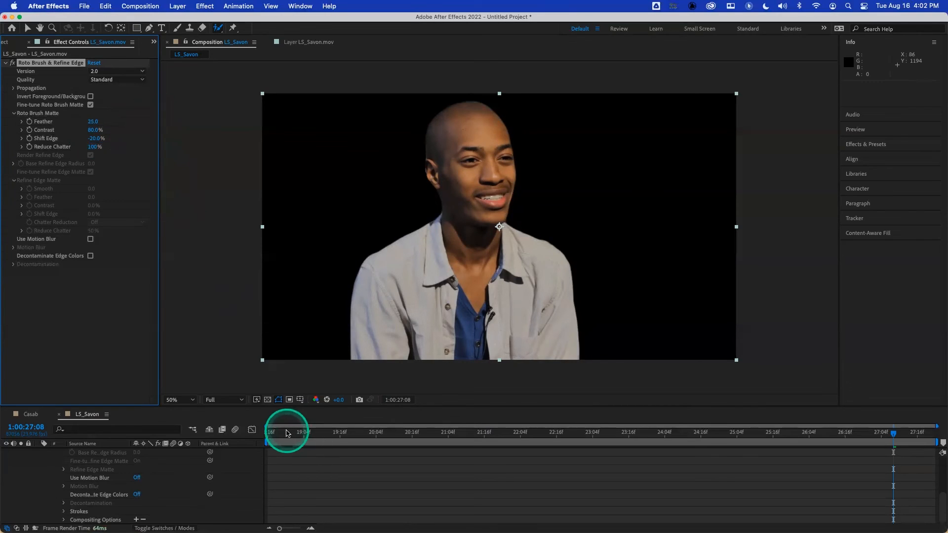
Preview the fine-tuned cutout in the composition from the first frame at 1:00:18:16
click(265, 433)
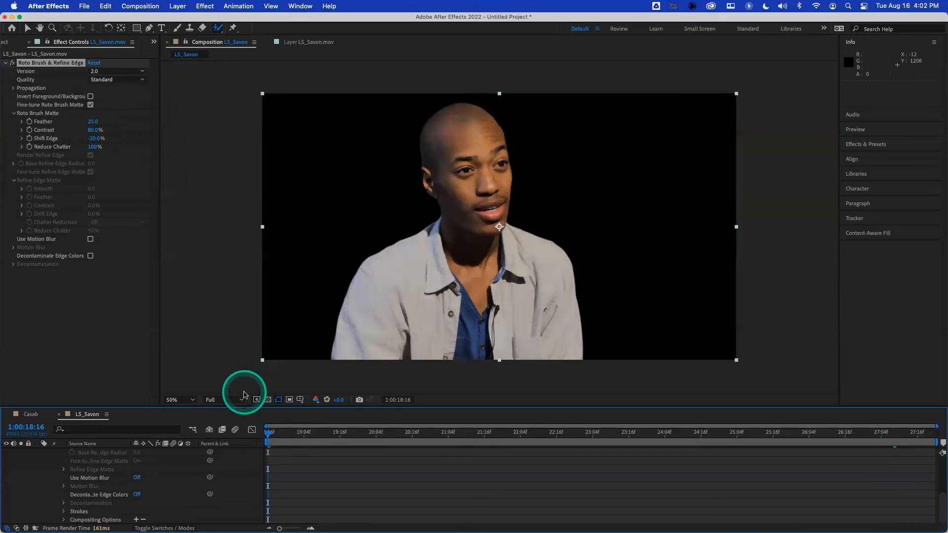
key(space)
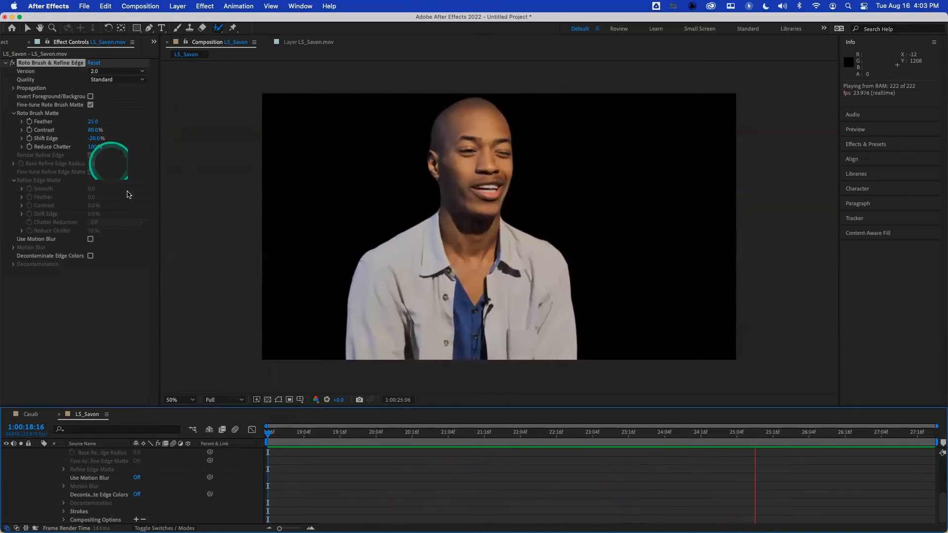
click(276, 106)
Reopen the LS_Savon.mov layer view, propagate the Roto Brush selection through the clip, and freeze it
click(305, 39)
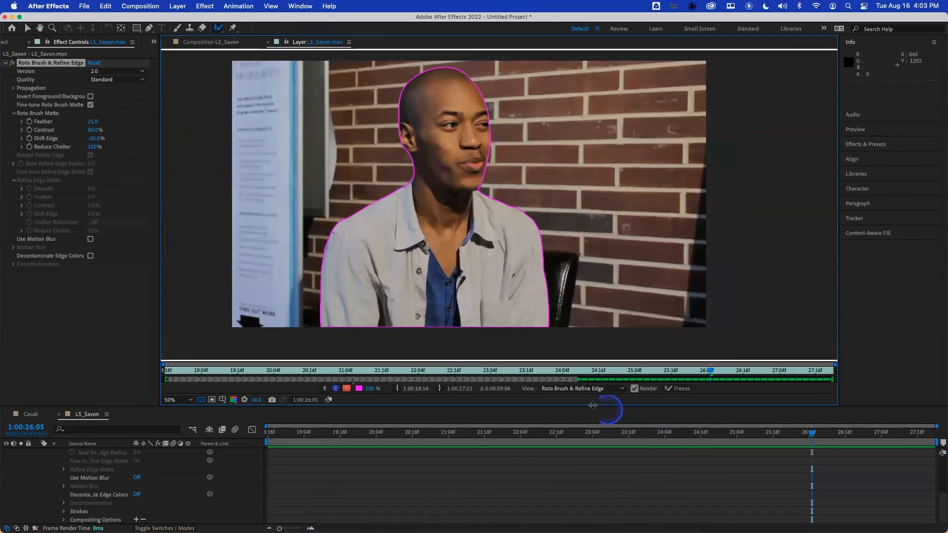
key(space)
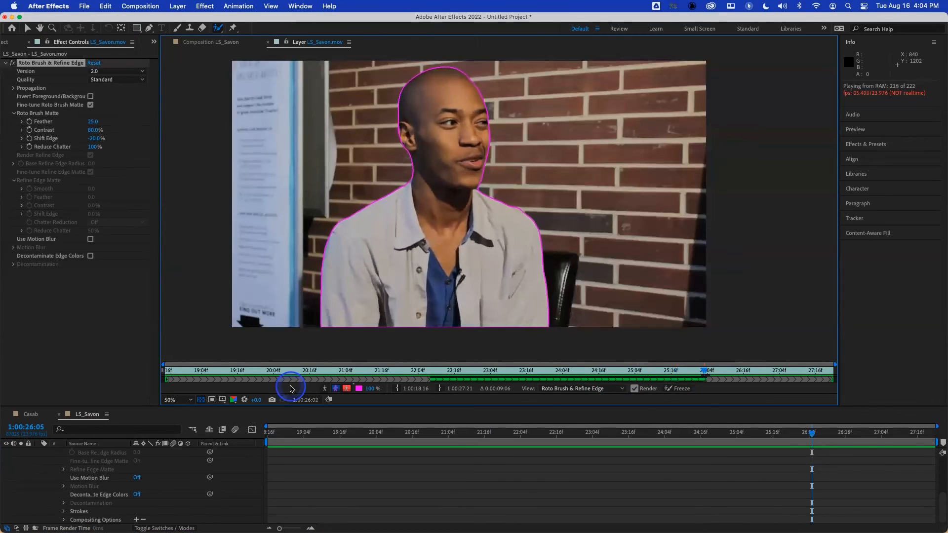
key(space)
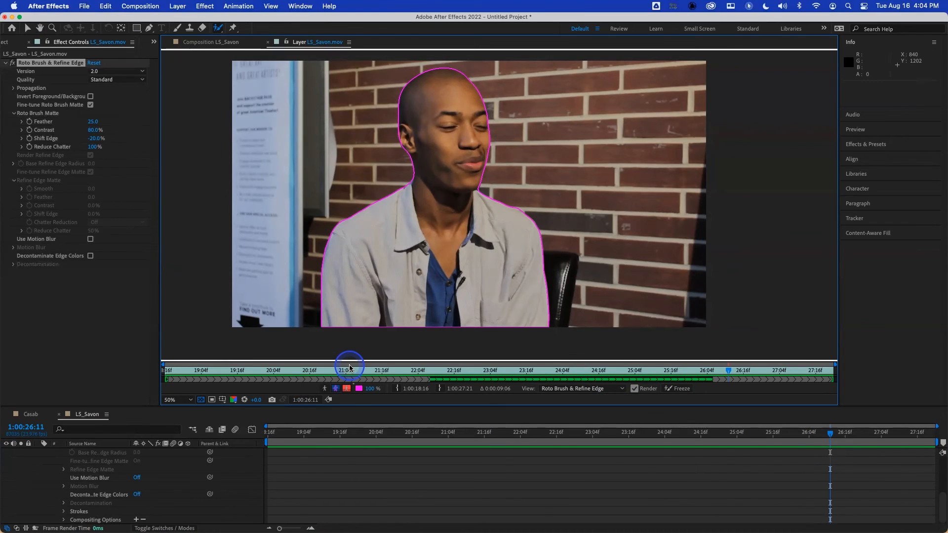
click(687, 391)
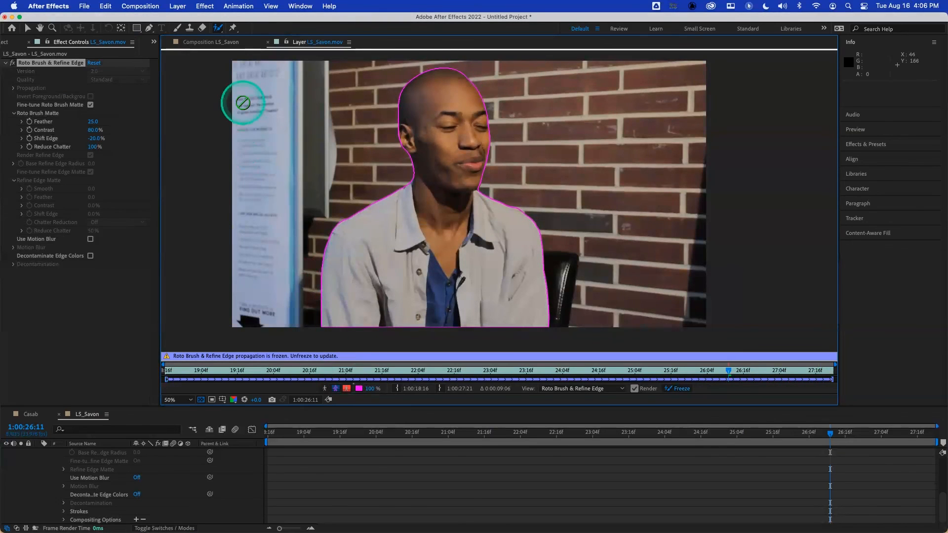
Play back the frozen cutout in the LS_Savon composition from the first frame at 1:00:18:16
click(221, 43)
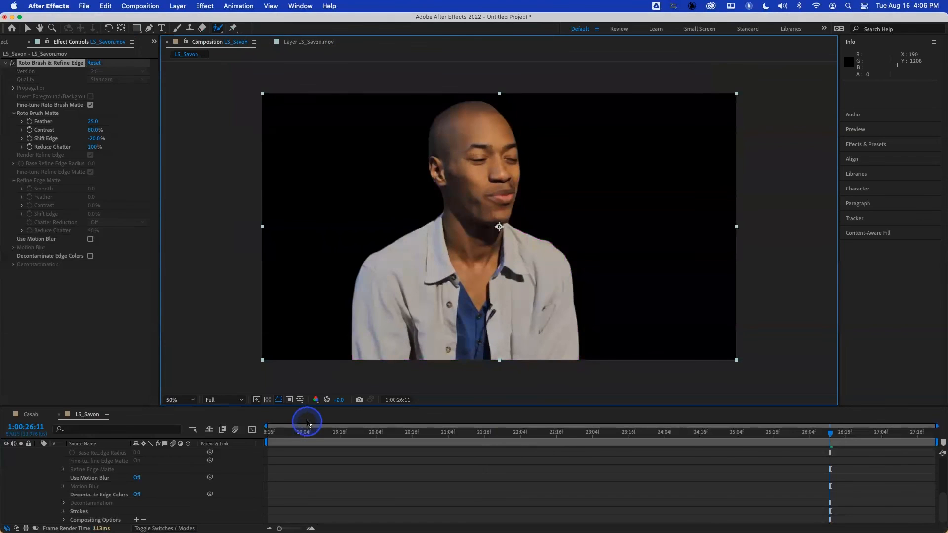
click(268, 434)
drag(267, 436, 262, 435)
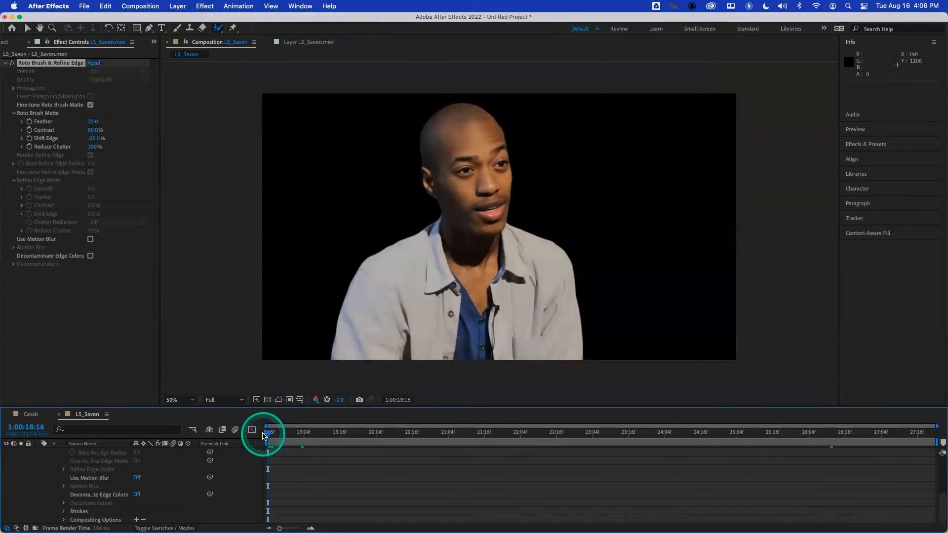
key(space)
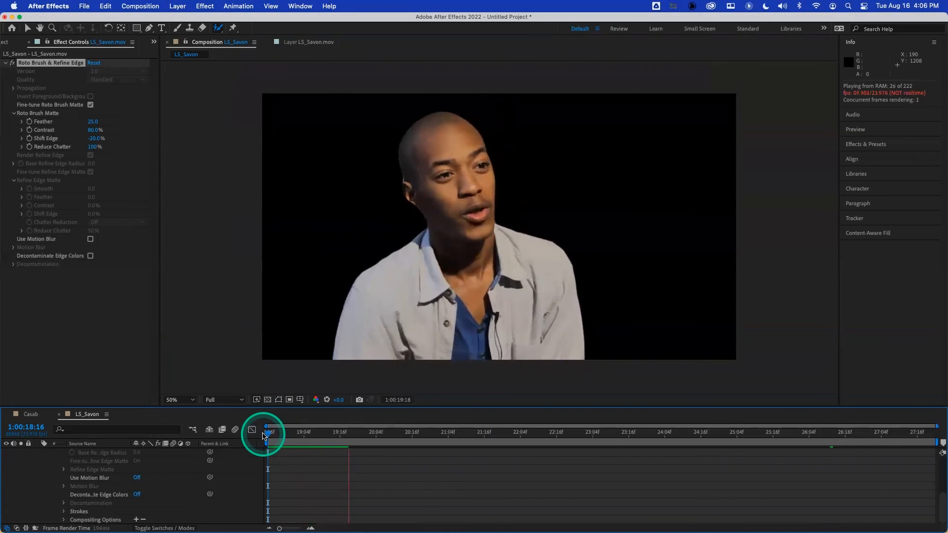
Stop the playback, add last supper.webp above LS_Savon.mov in the LS_Savon composition, and stretch it to fit the frame
key(space)
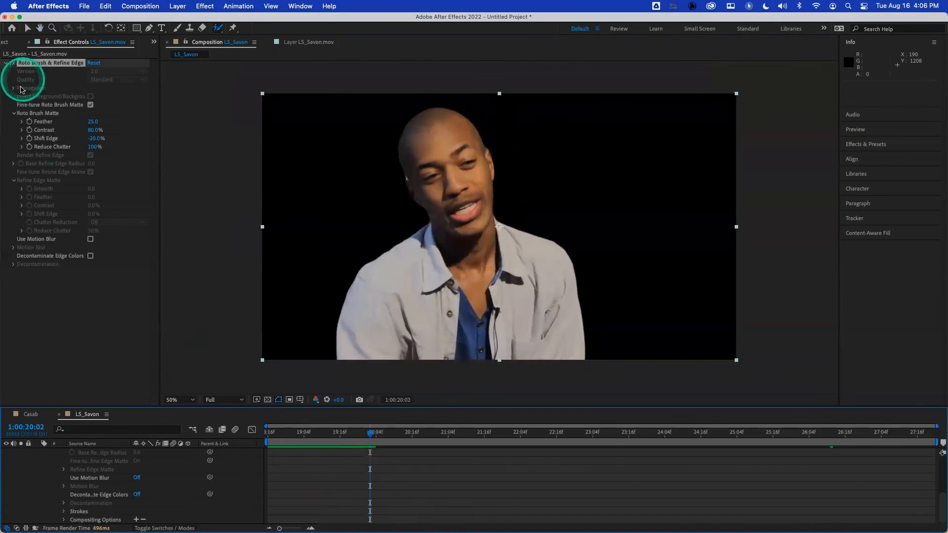
click(8, 42)
click(78, 253)
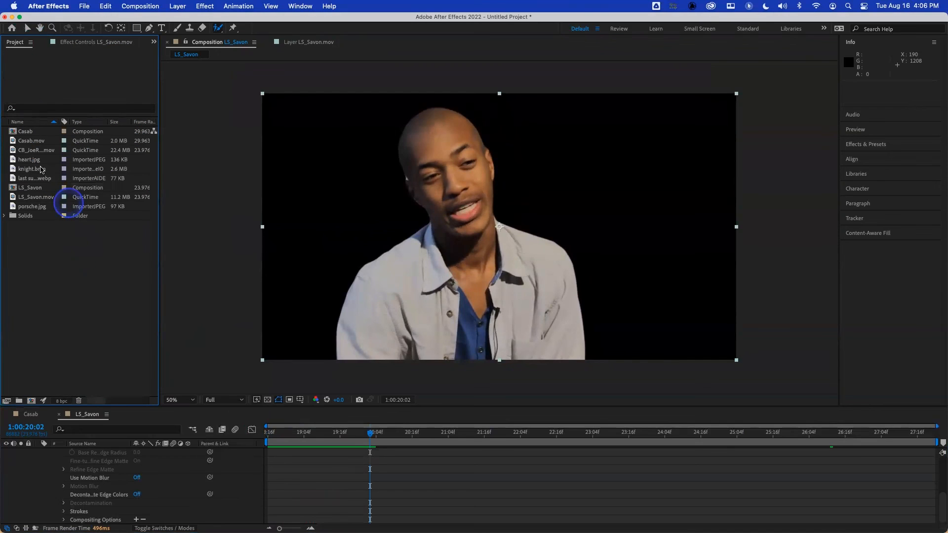
click(36, 178)
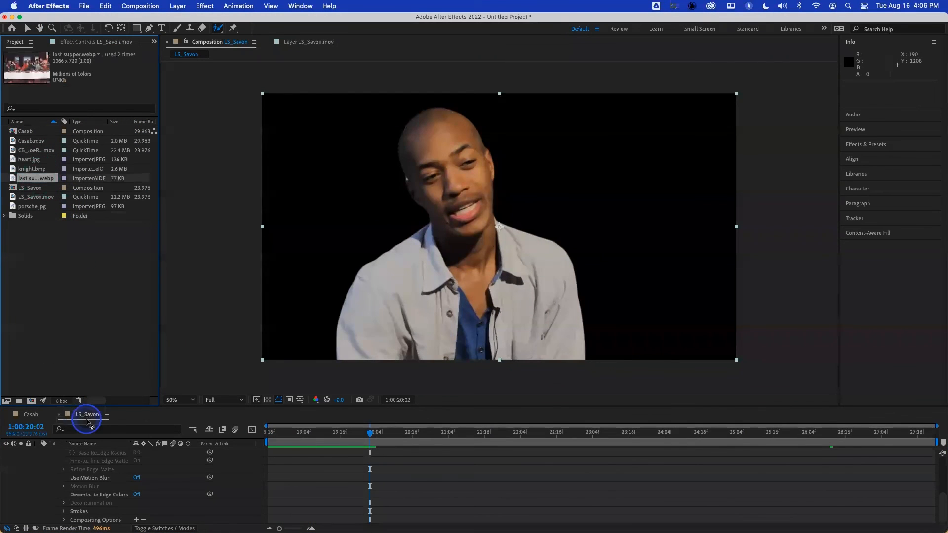
drag(89, 450, 90, 450)
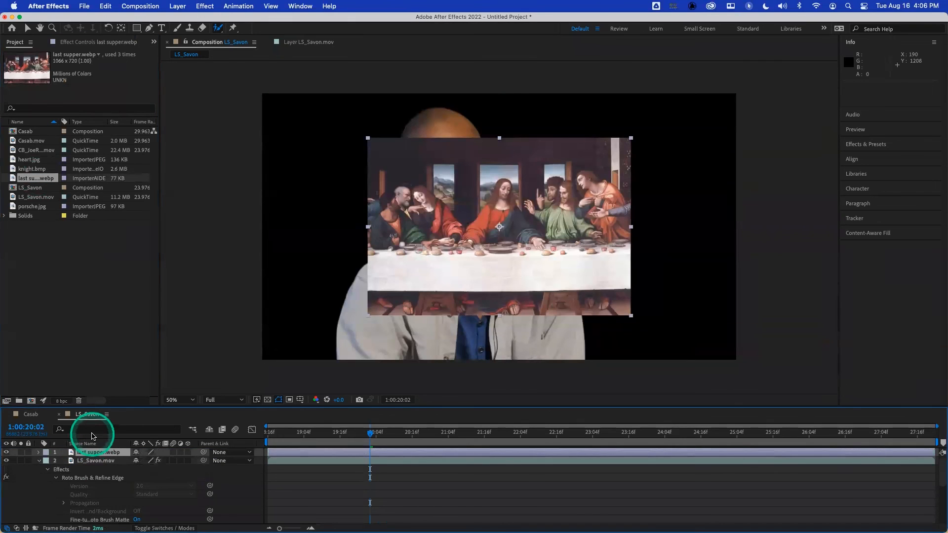
key(super+alt+f)
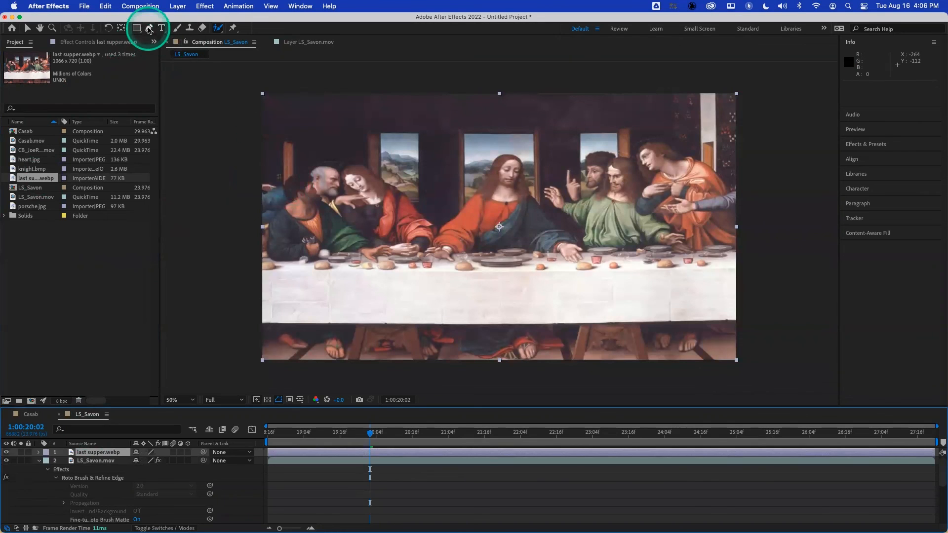
Duplicate the last supper.webp layer and place the copy beneath LS_Savon.mov
click(108, 452)
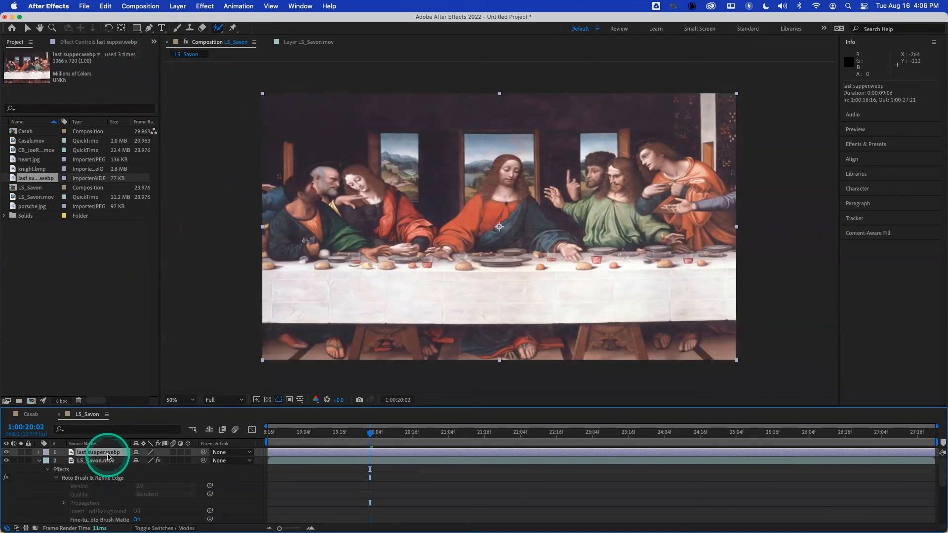
key(super+d)
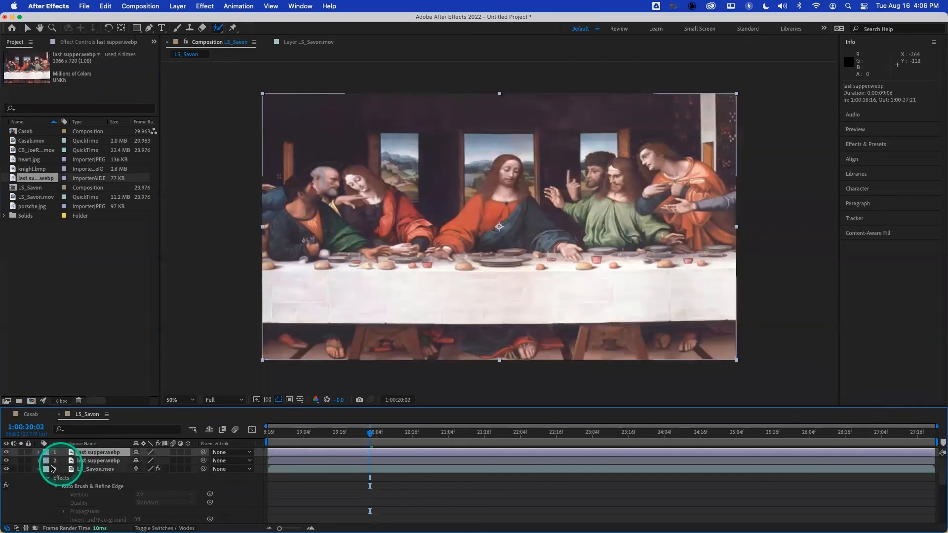
mouse_move(105, 453)
mouse_down()
mouse_move(91, 454)
mouse_move(98, 469)
mouse_up()
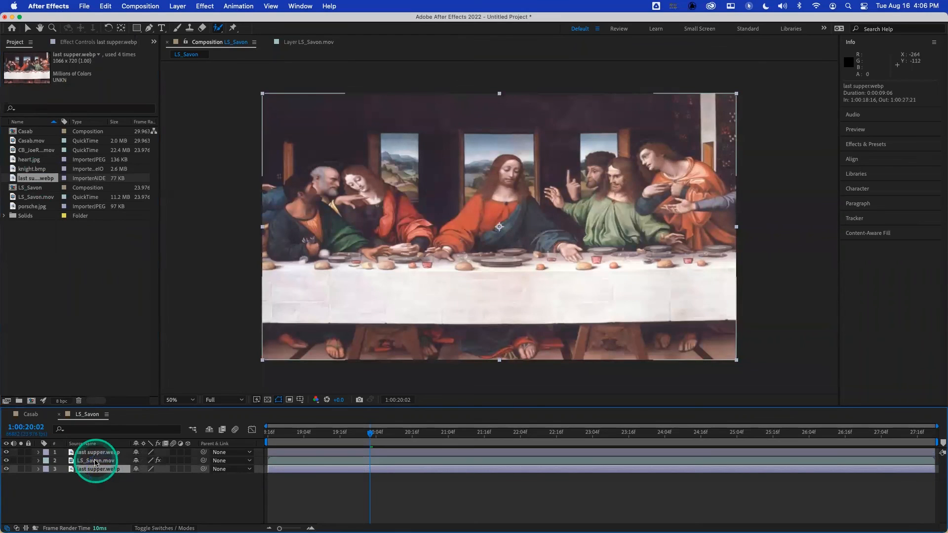
Draw a closed Pen tool mask on the upper last supper.webp layer around the background gap between the red-robed figure and Jesus
click(92, 461)
click(95, 452)
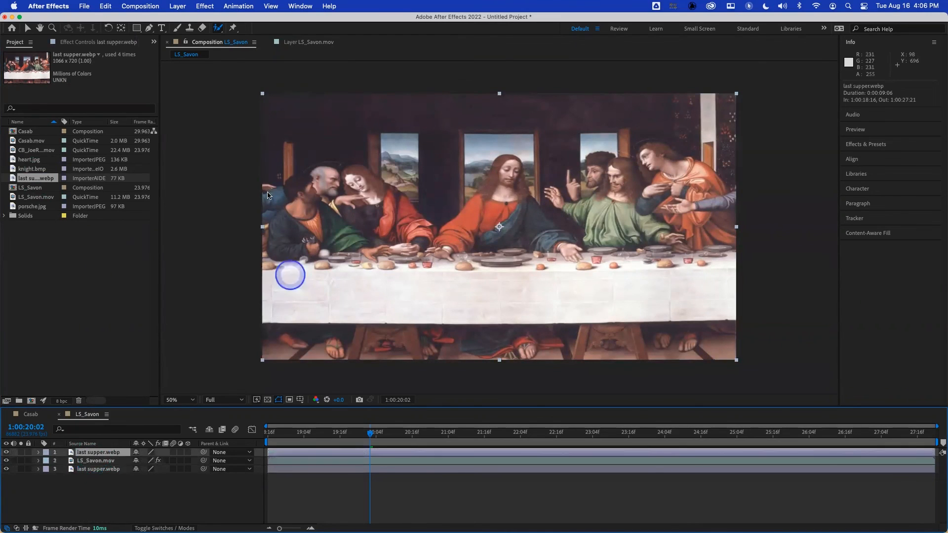
click(149, 27)
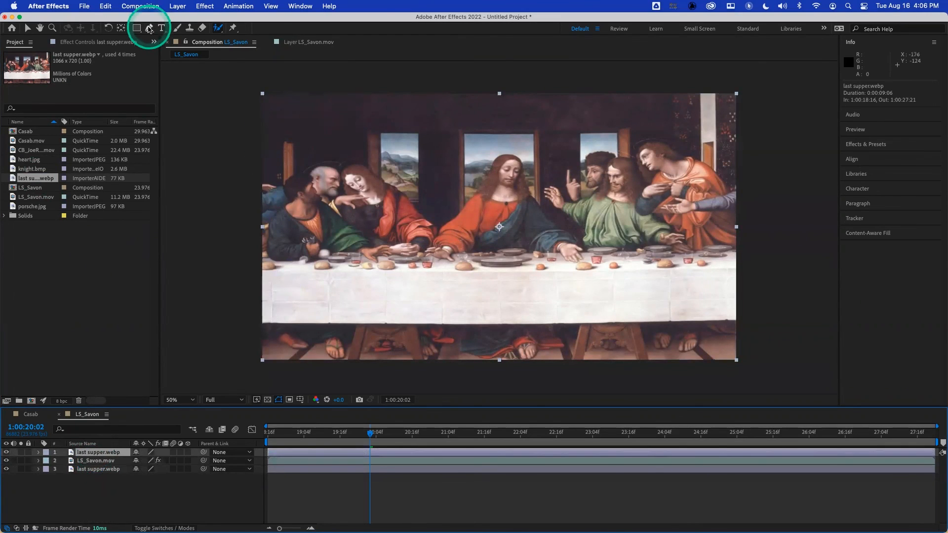
click(363, 164)
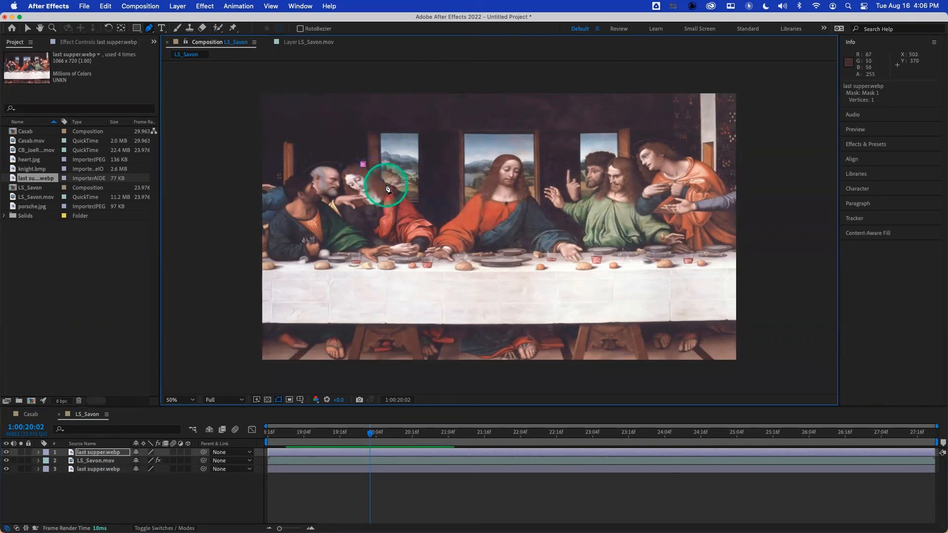
click(386, 184)
click(399, 189)
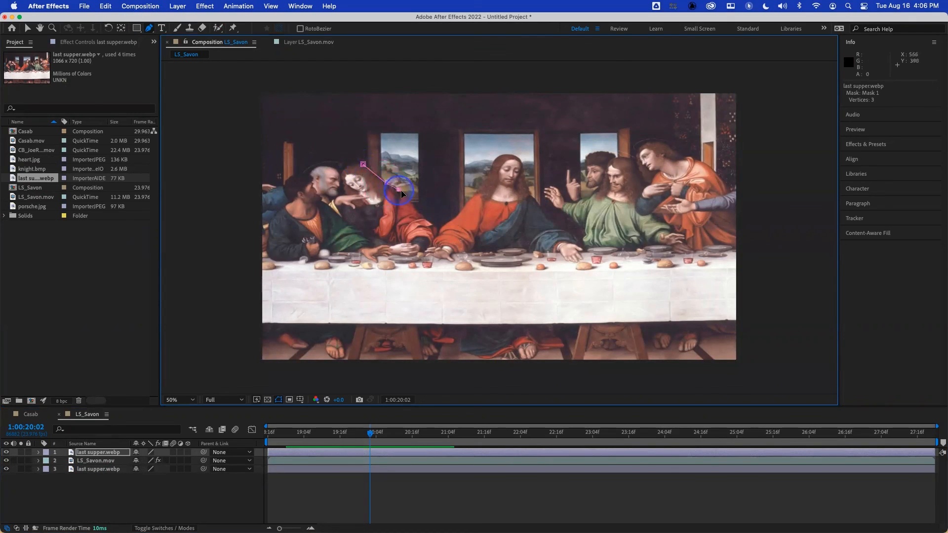
click(432, 223)
drag(440, 232, 459, 215)
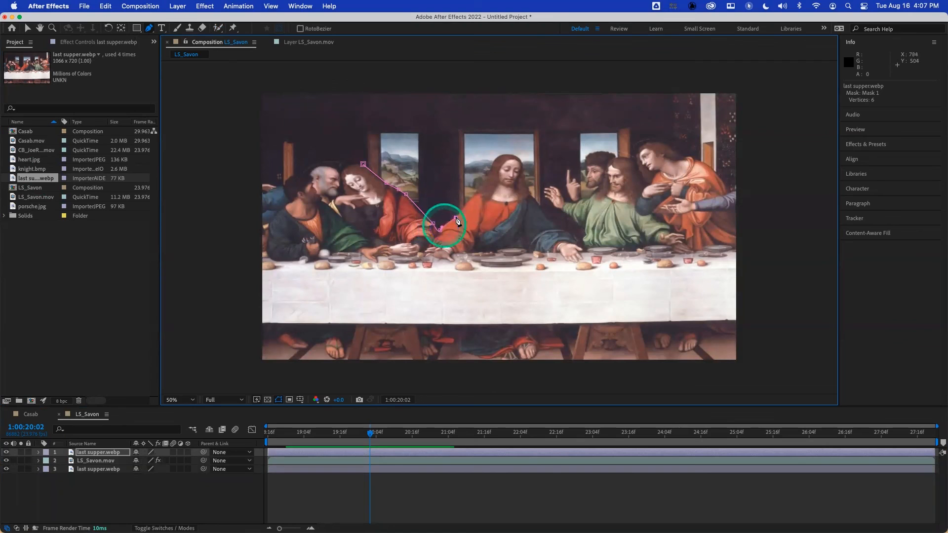
click(475, 192)
click(498, 161)
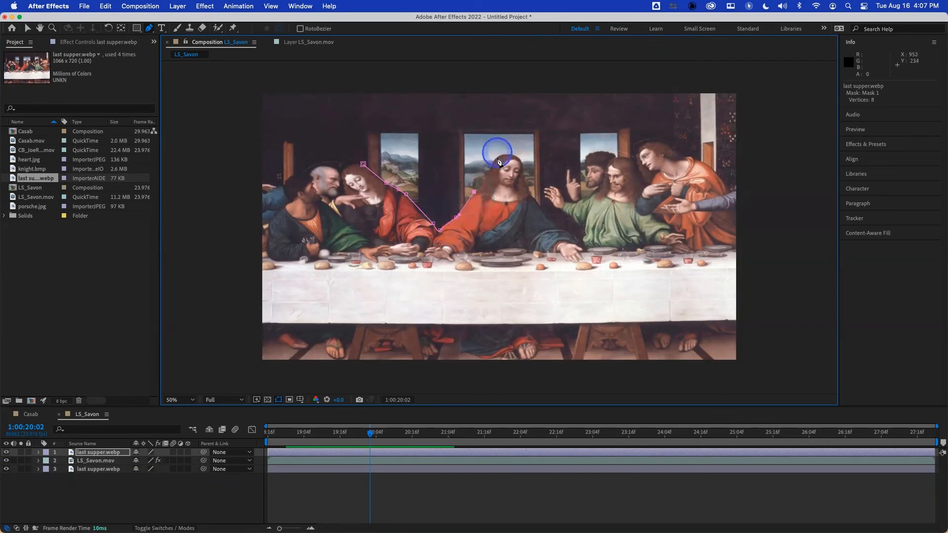
drag(498, 161, 496, 158)
click(508, 154)
click(491, 117)
click(406, 102)
click(366, 126)
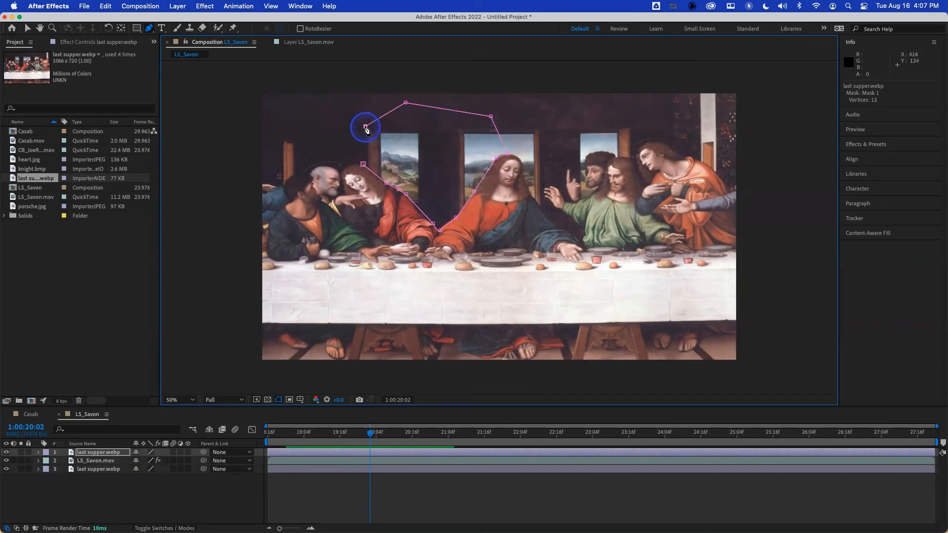
click(363, 164)
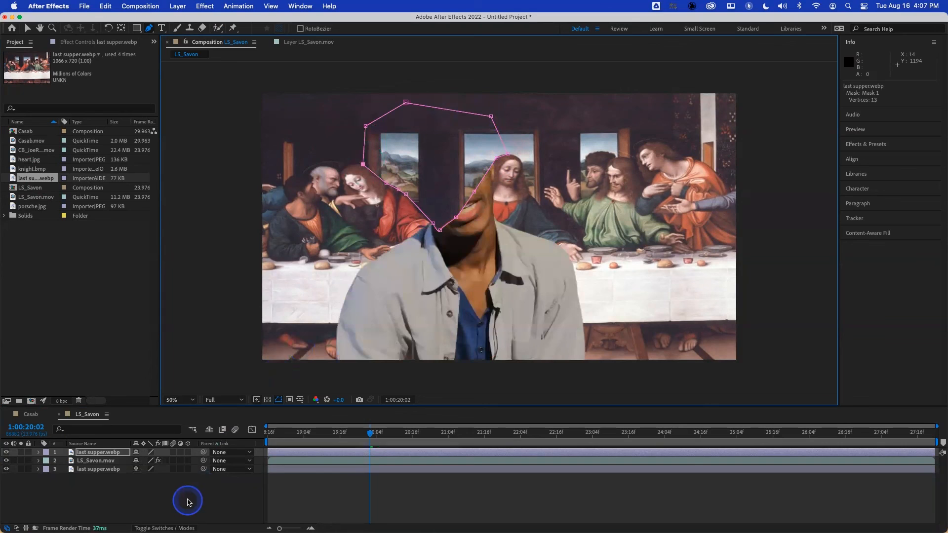
Set the painting's mask mode to Subtract and its Mask Feather to 4 pixels
key(m)
click(149, 461)
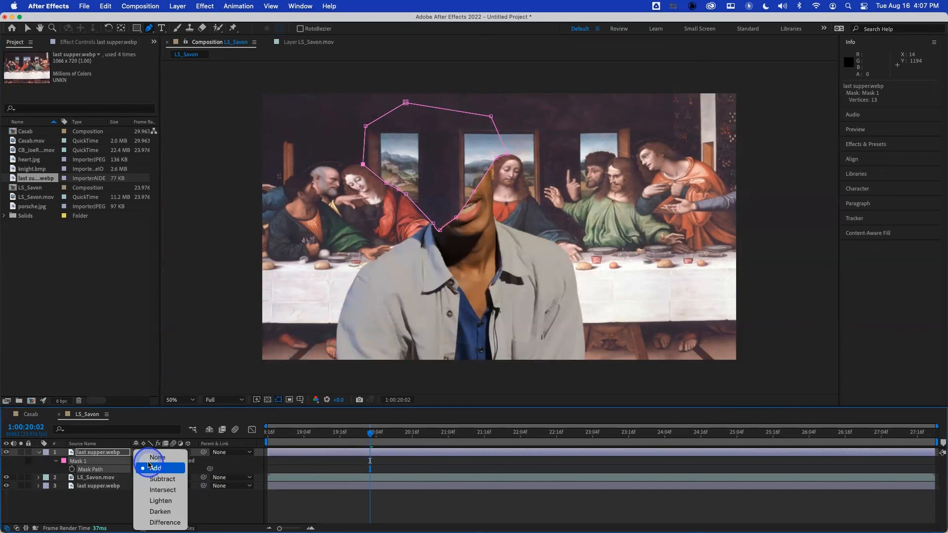
click(159, 479)
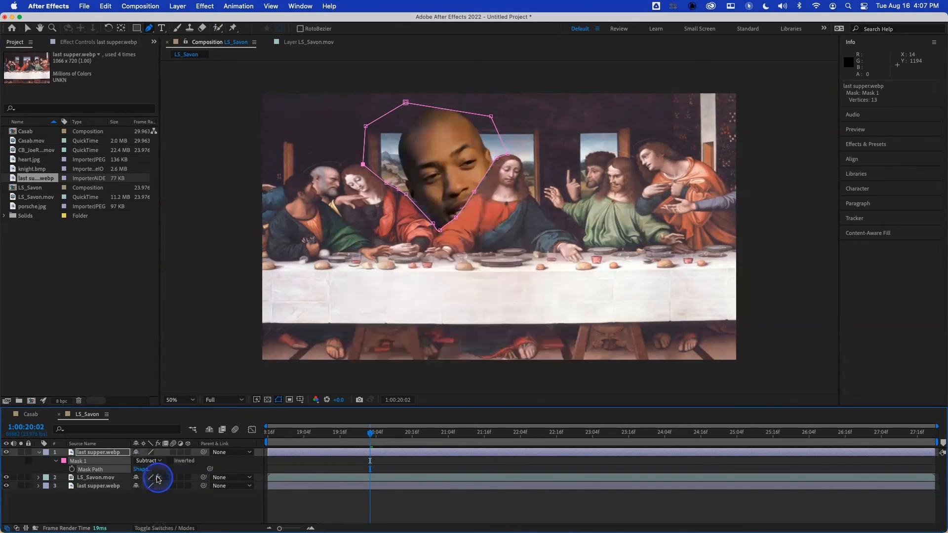
key(f)
click(144, 470)
text(4)
key(Return)
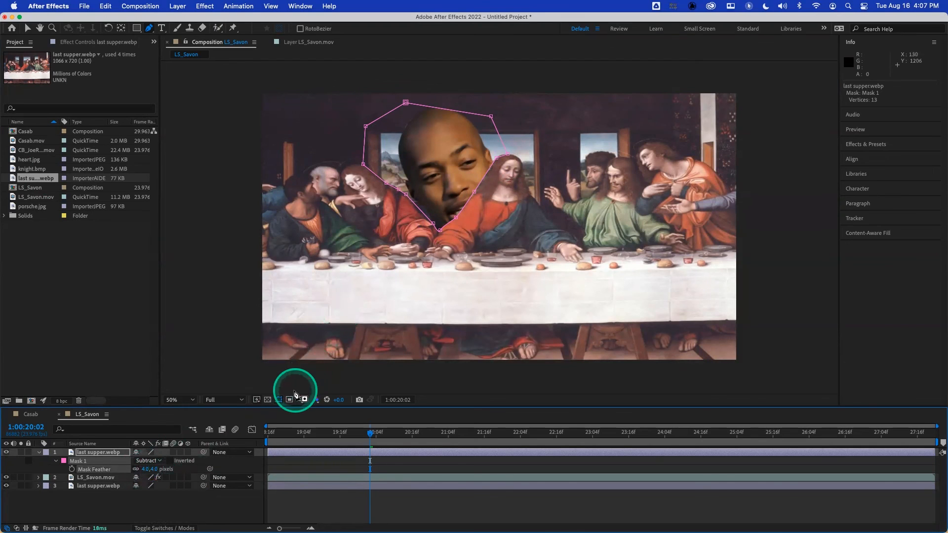
Scale the LS_Savon.mov layer to 29% and position the man in the masked gap beside Jesus
click(121, 477)
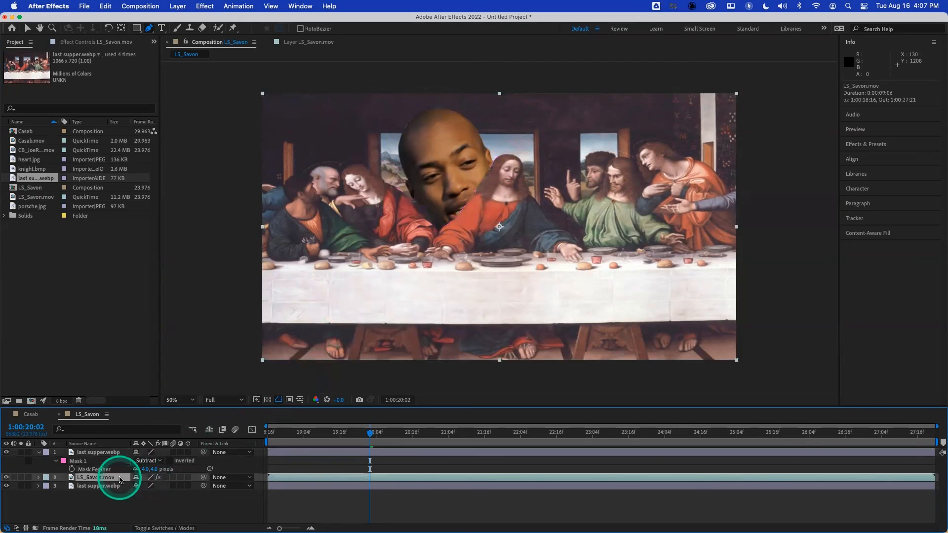
key(s)
drag(143, 486, 111, 488)
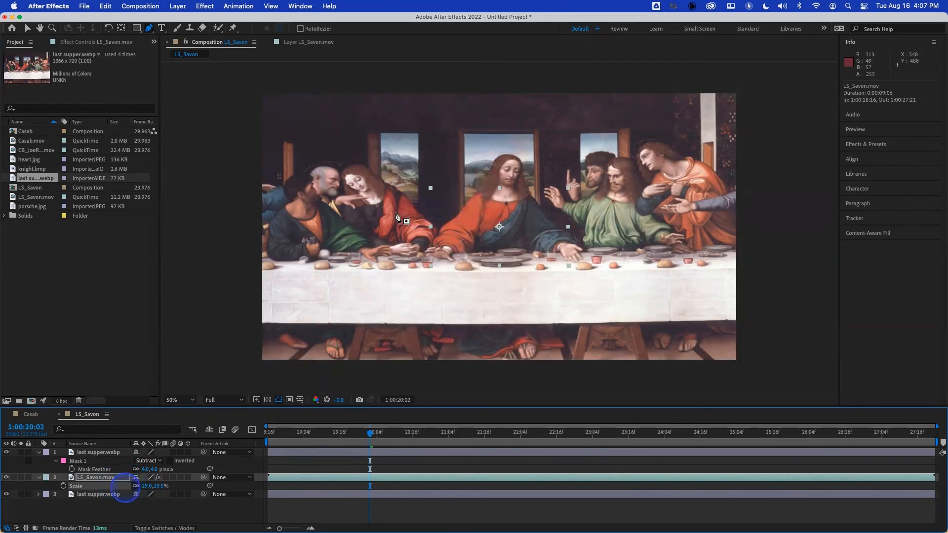
key(v)
drag(502, 232, 456, 201)
Adjust the upper painting layer's mask vertices along the shoulder and sleeve of the red-robed figure beside the man
click(104, 453)
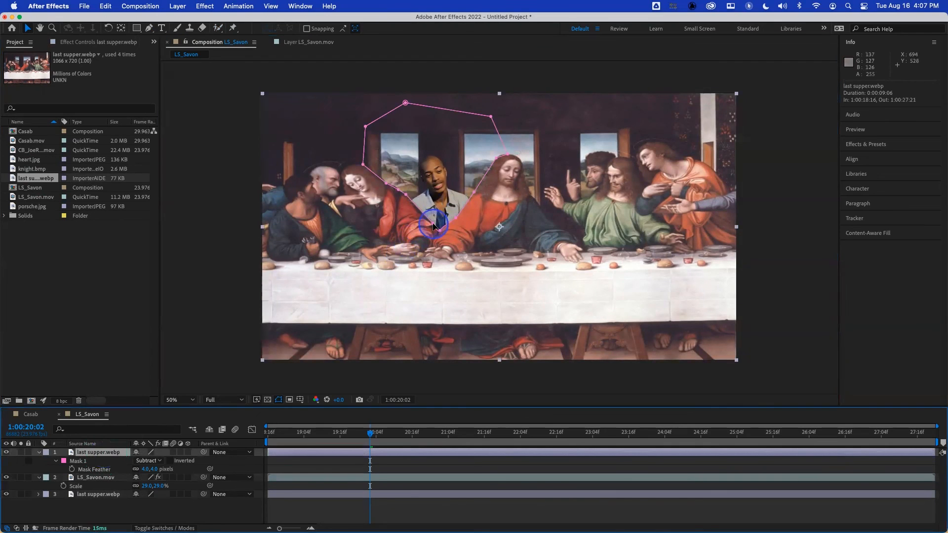
click(434, 226)
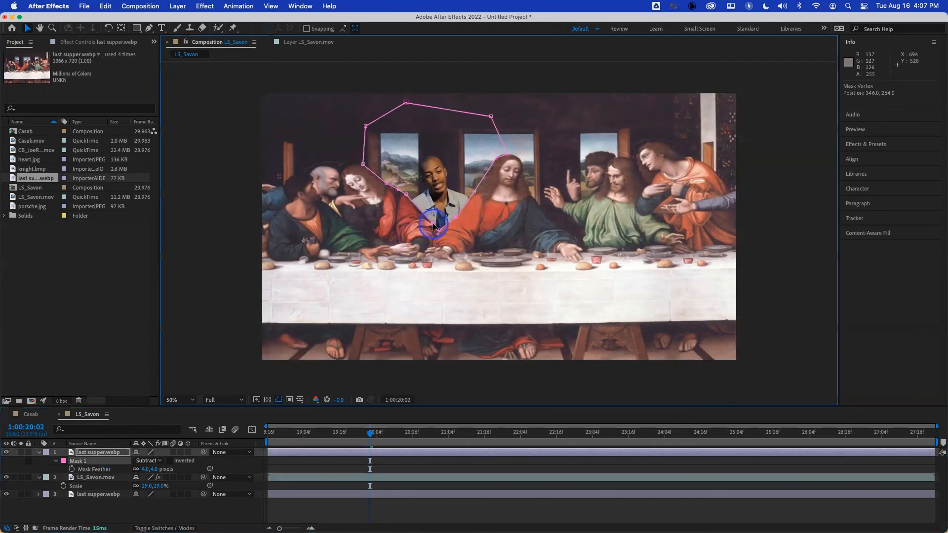
click(405, 196)
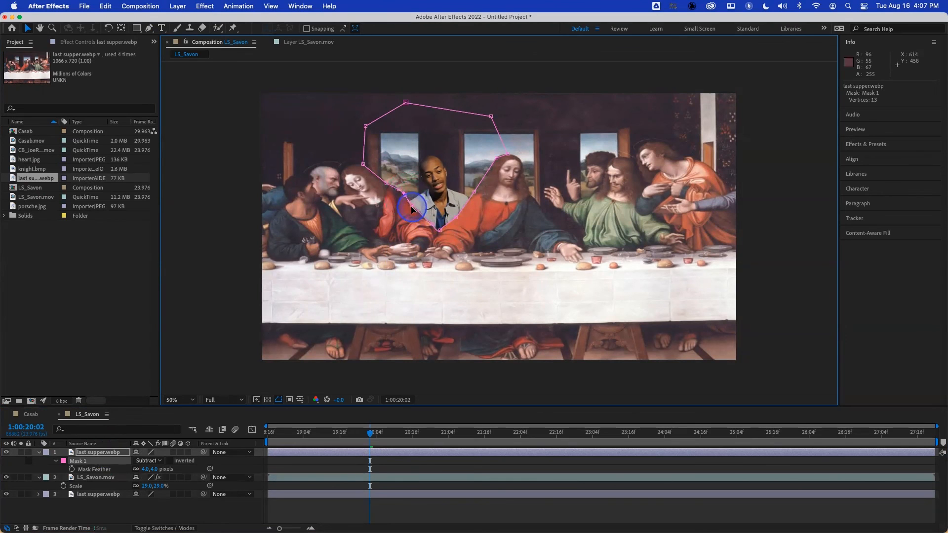
Play back the LS_Savon composite from the first frame at 1:00:18:16, and switch to the Casab composition
drag(357, 433, 249, 435)
click(186, 506)
key(space)
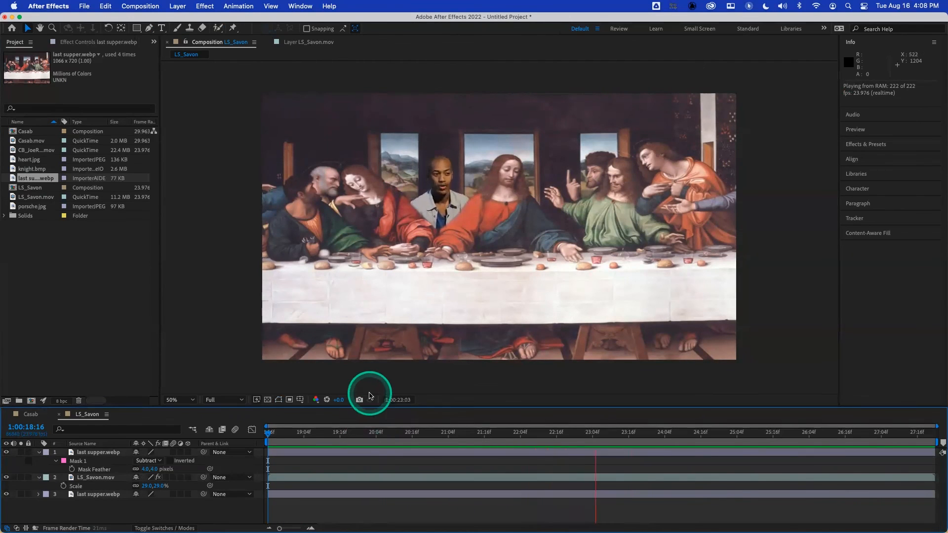
key(space)
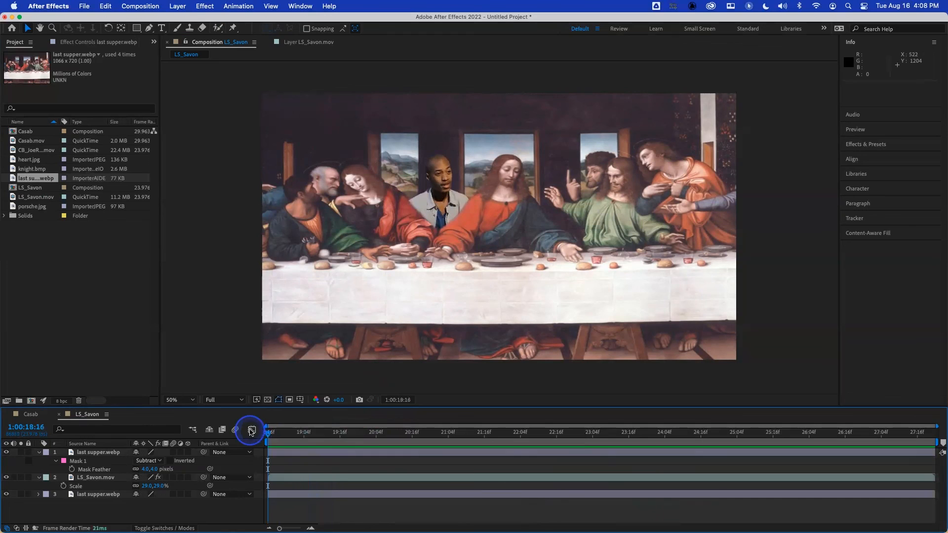
key(space)
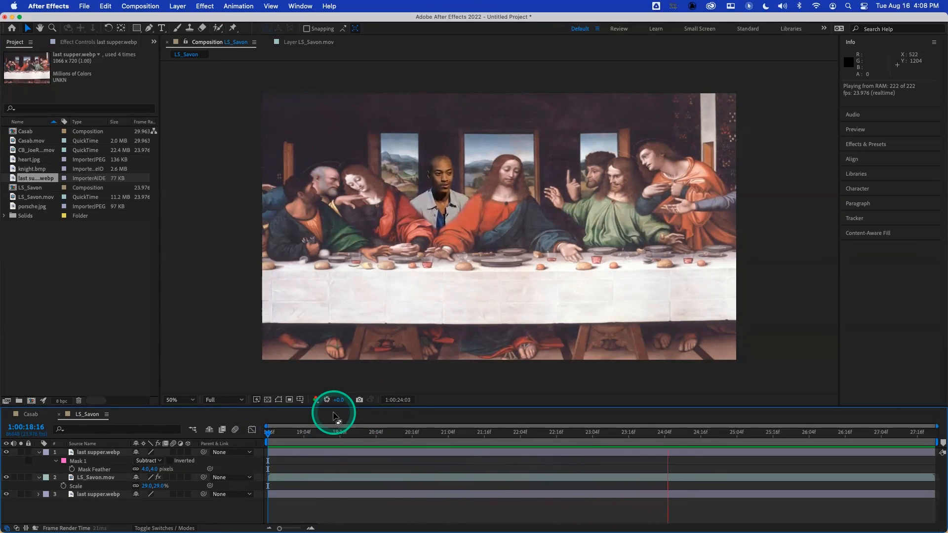
click(332, 433)
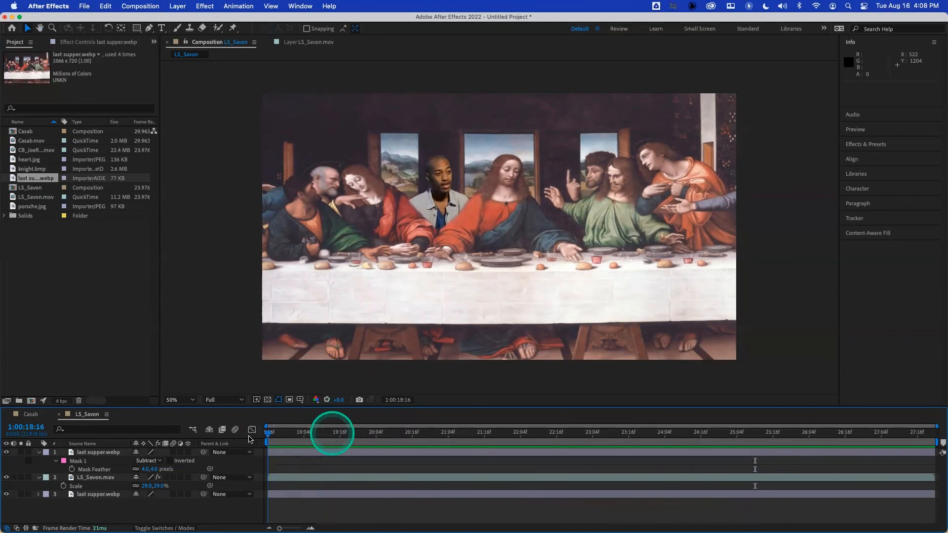
click(504, 336)
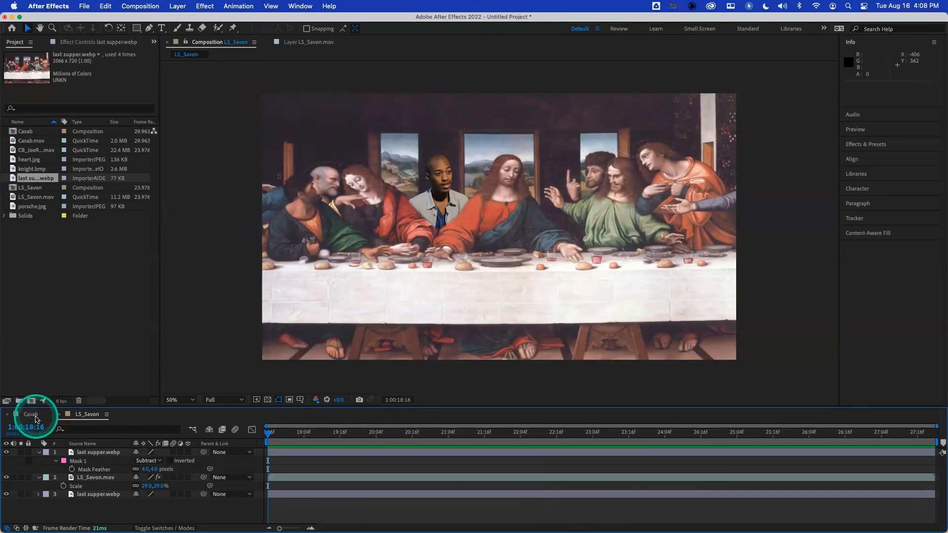
click(32, 413)
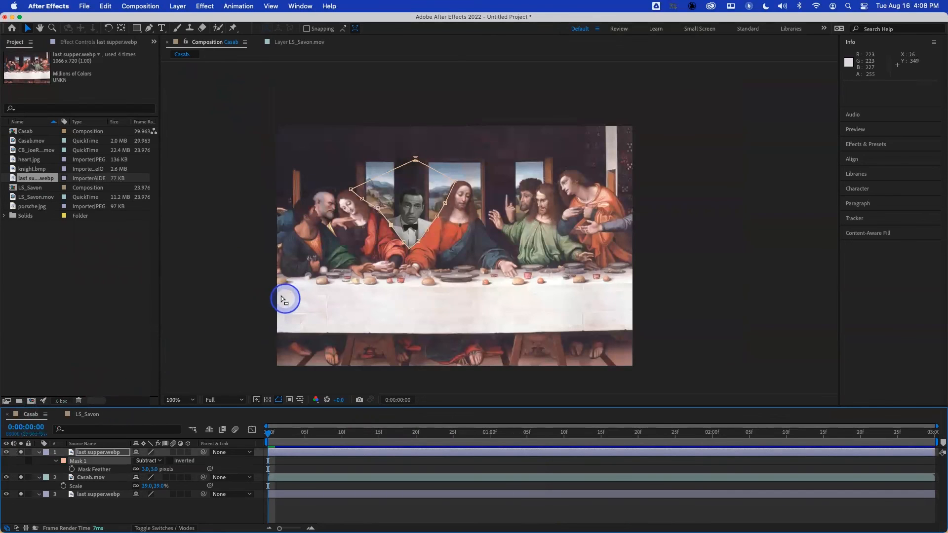